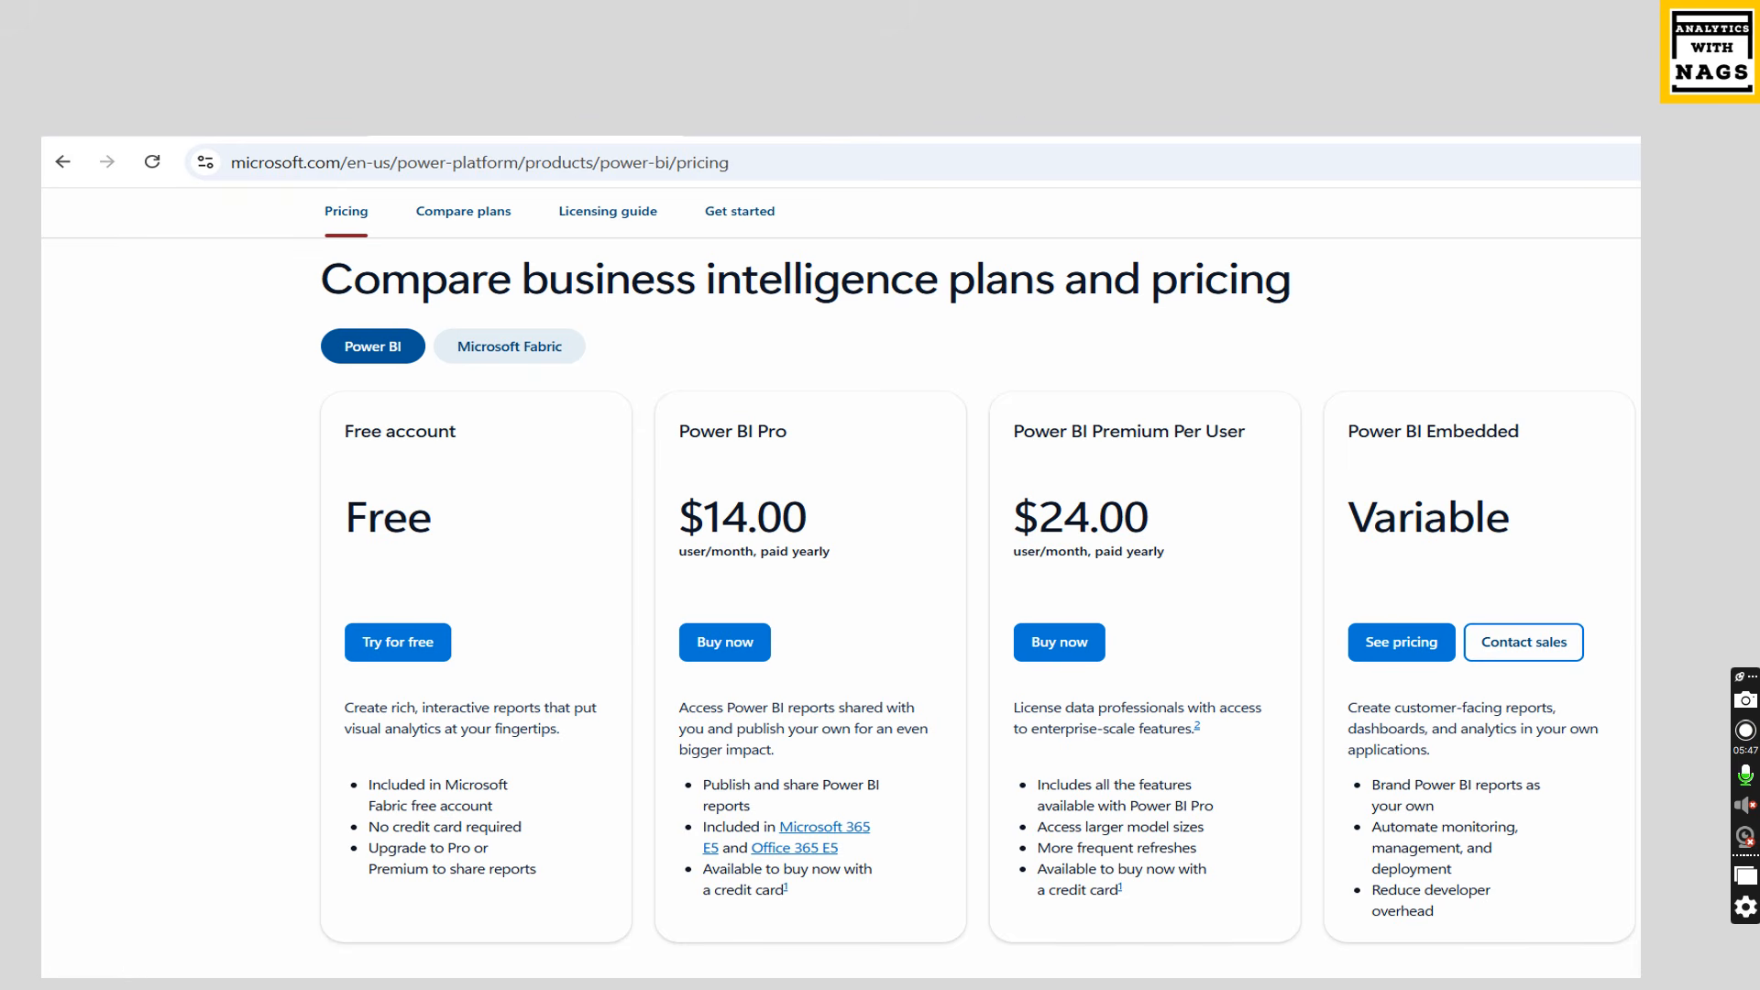
{"action": "left_click", "coordinate": [1073, 336]}
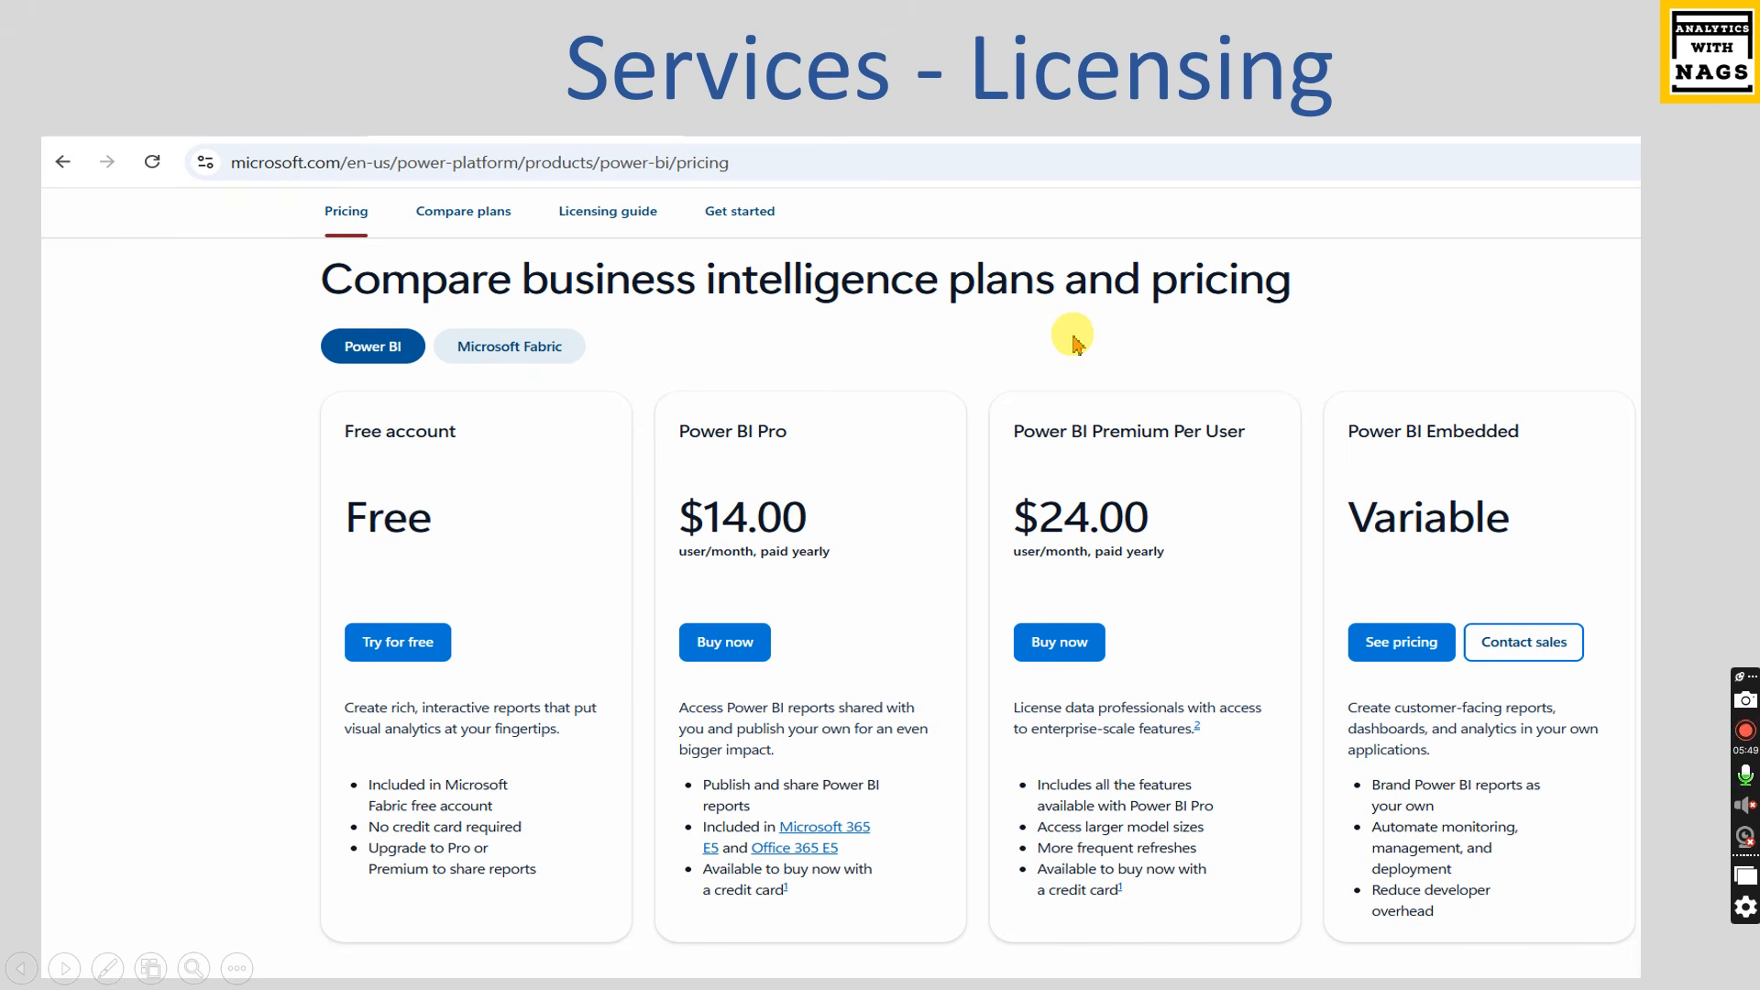
{"action": "left_click", "coordinate": [1073, 336]}
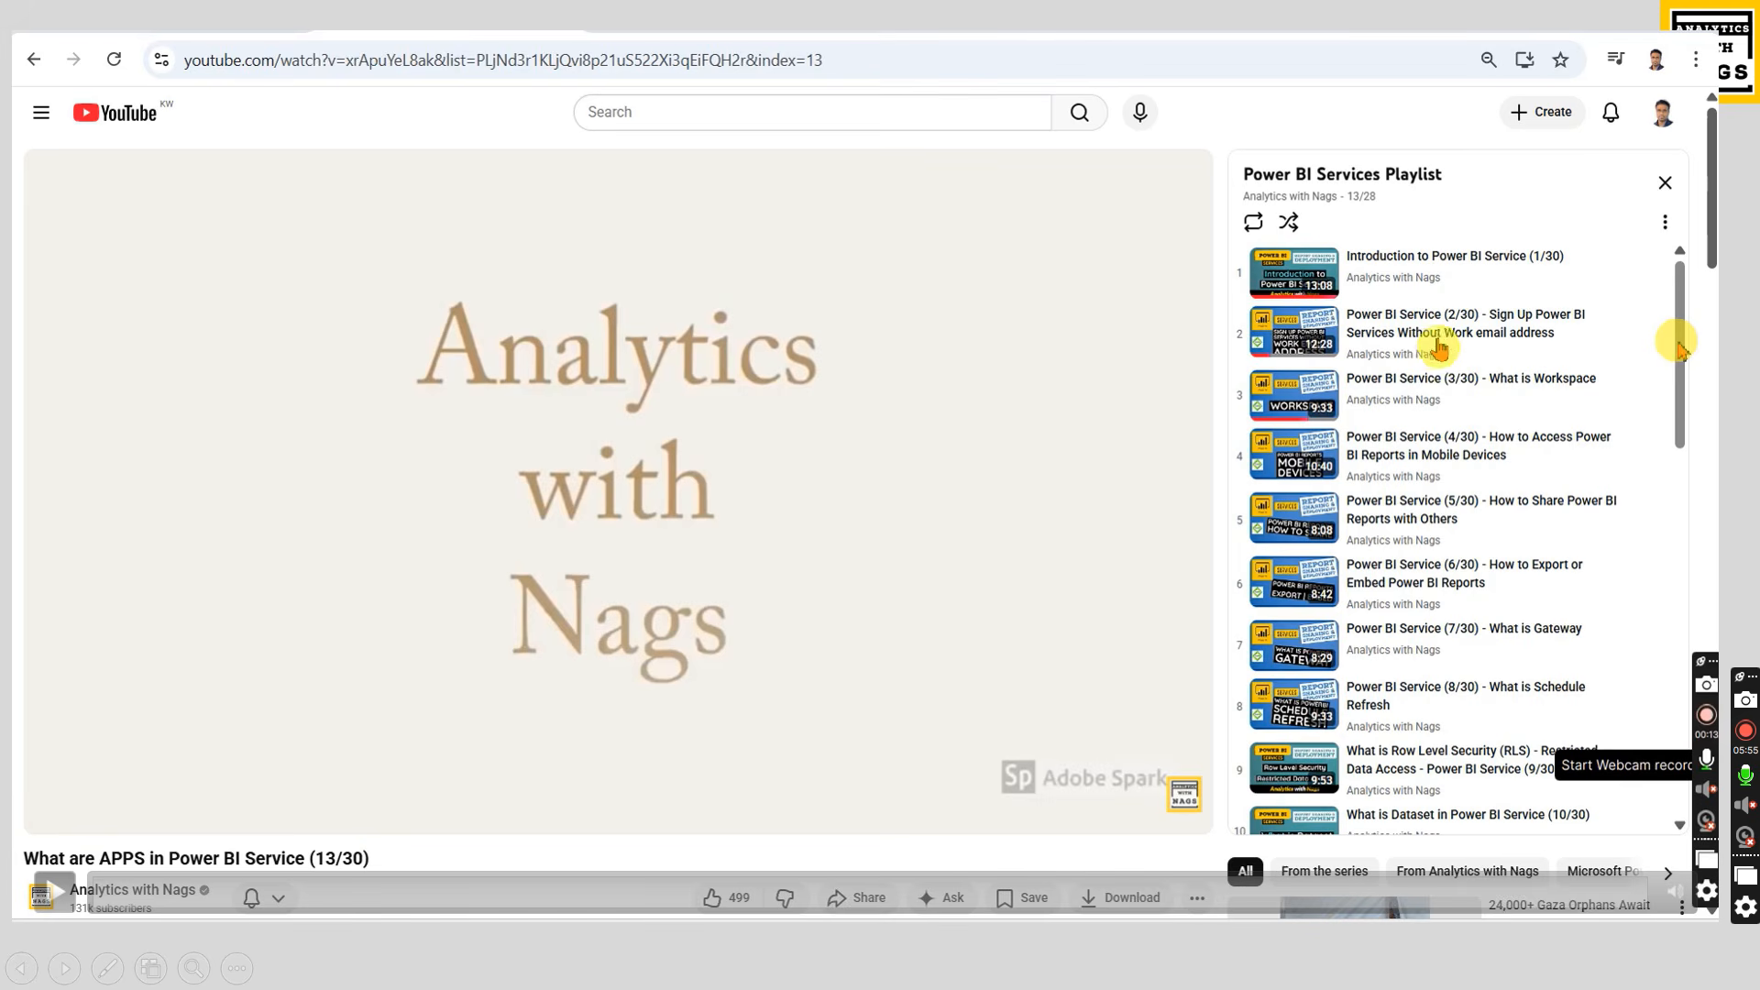
{"action": "left_click", "coordinate": [61, 906]}
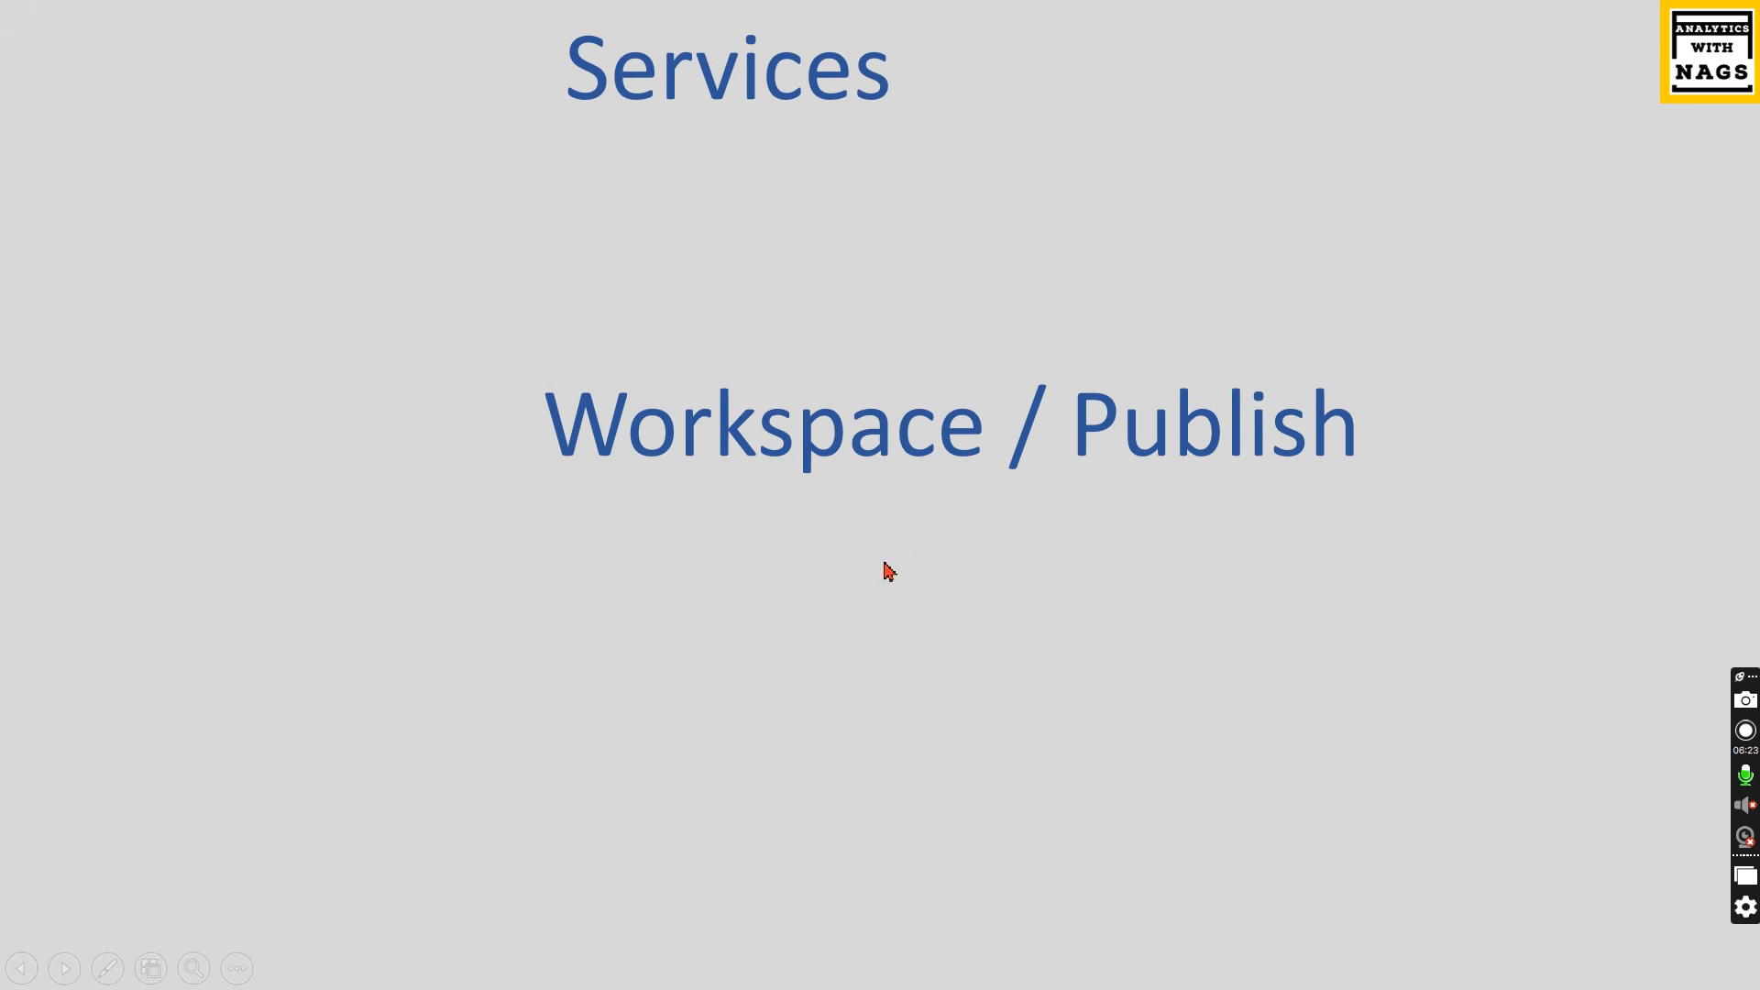
Step: Switch to Power BI Desktop and inspect the report's card visuals and their fields
{"action": "key", "text": "Escape"}
{"action": "key", "text": "alt+Tab"}
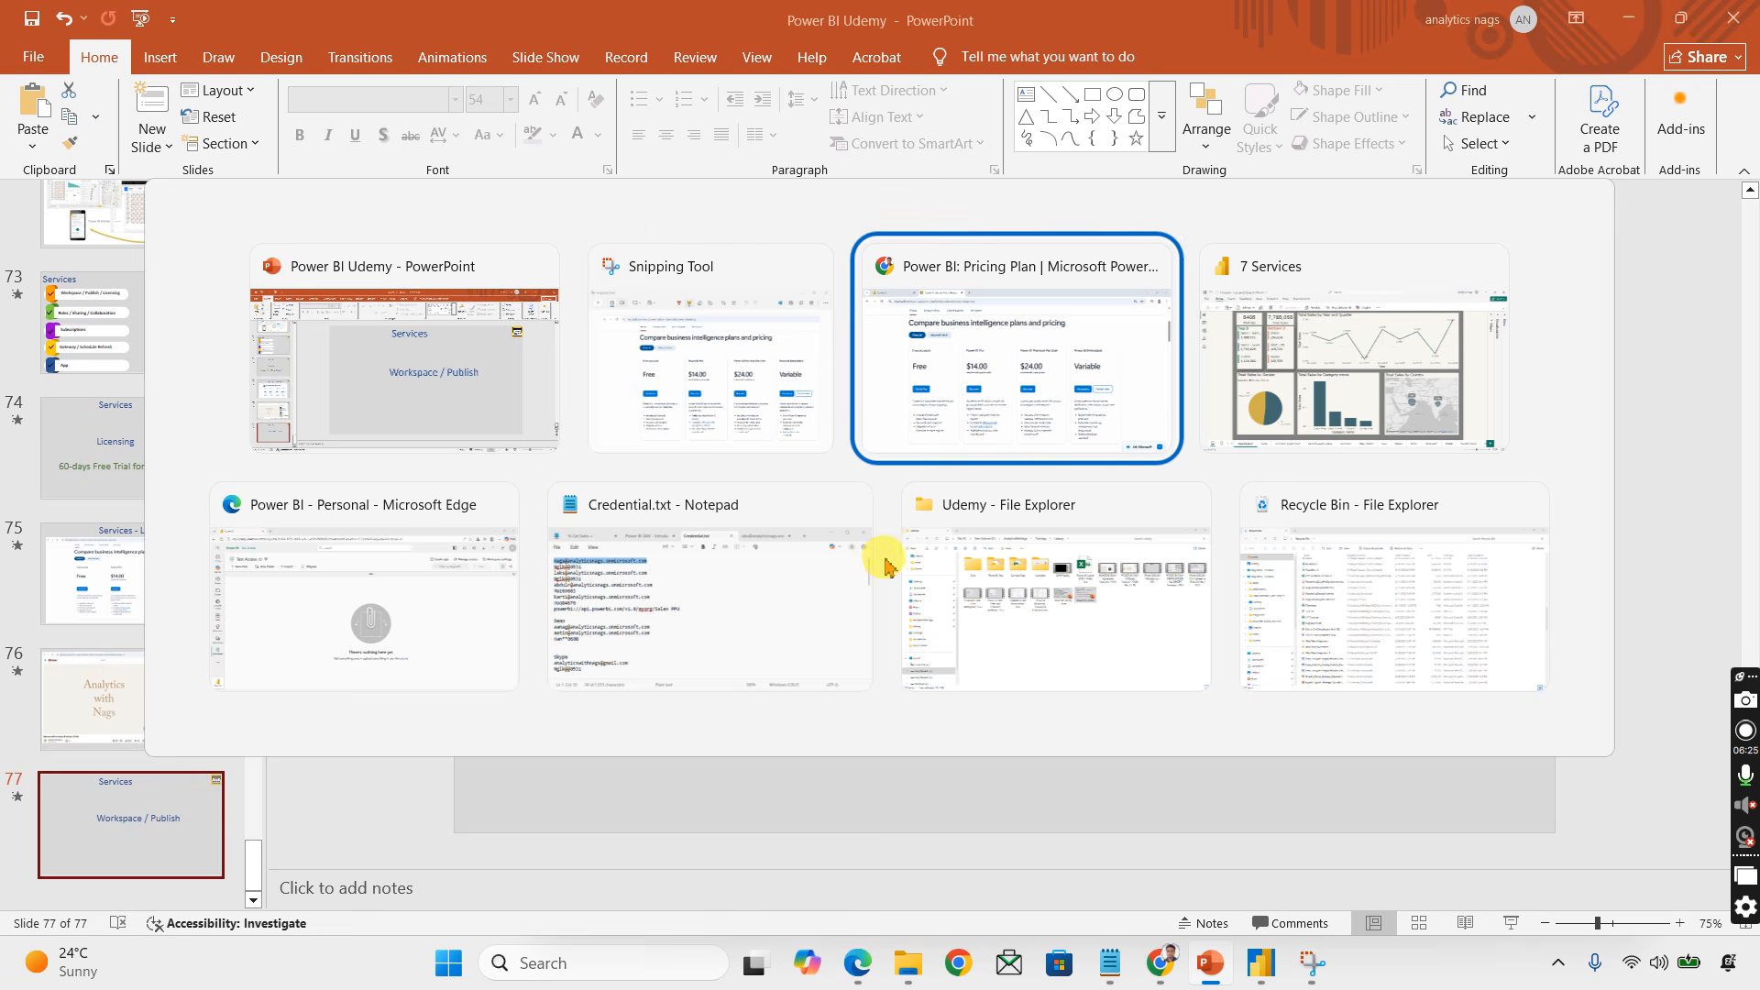
{"action": "key", "text": "alt+Tab"}
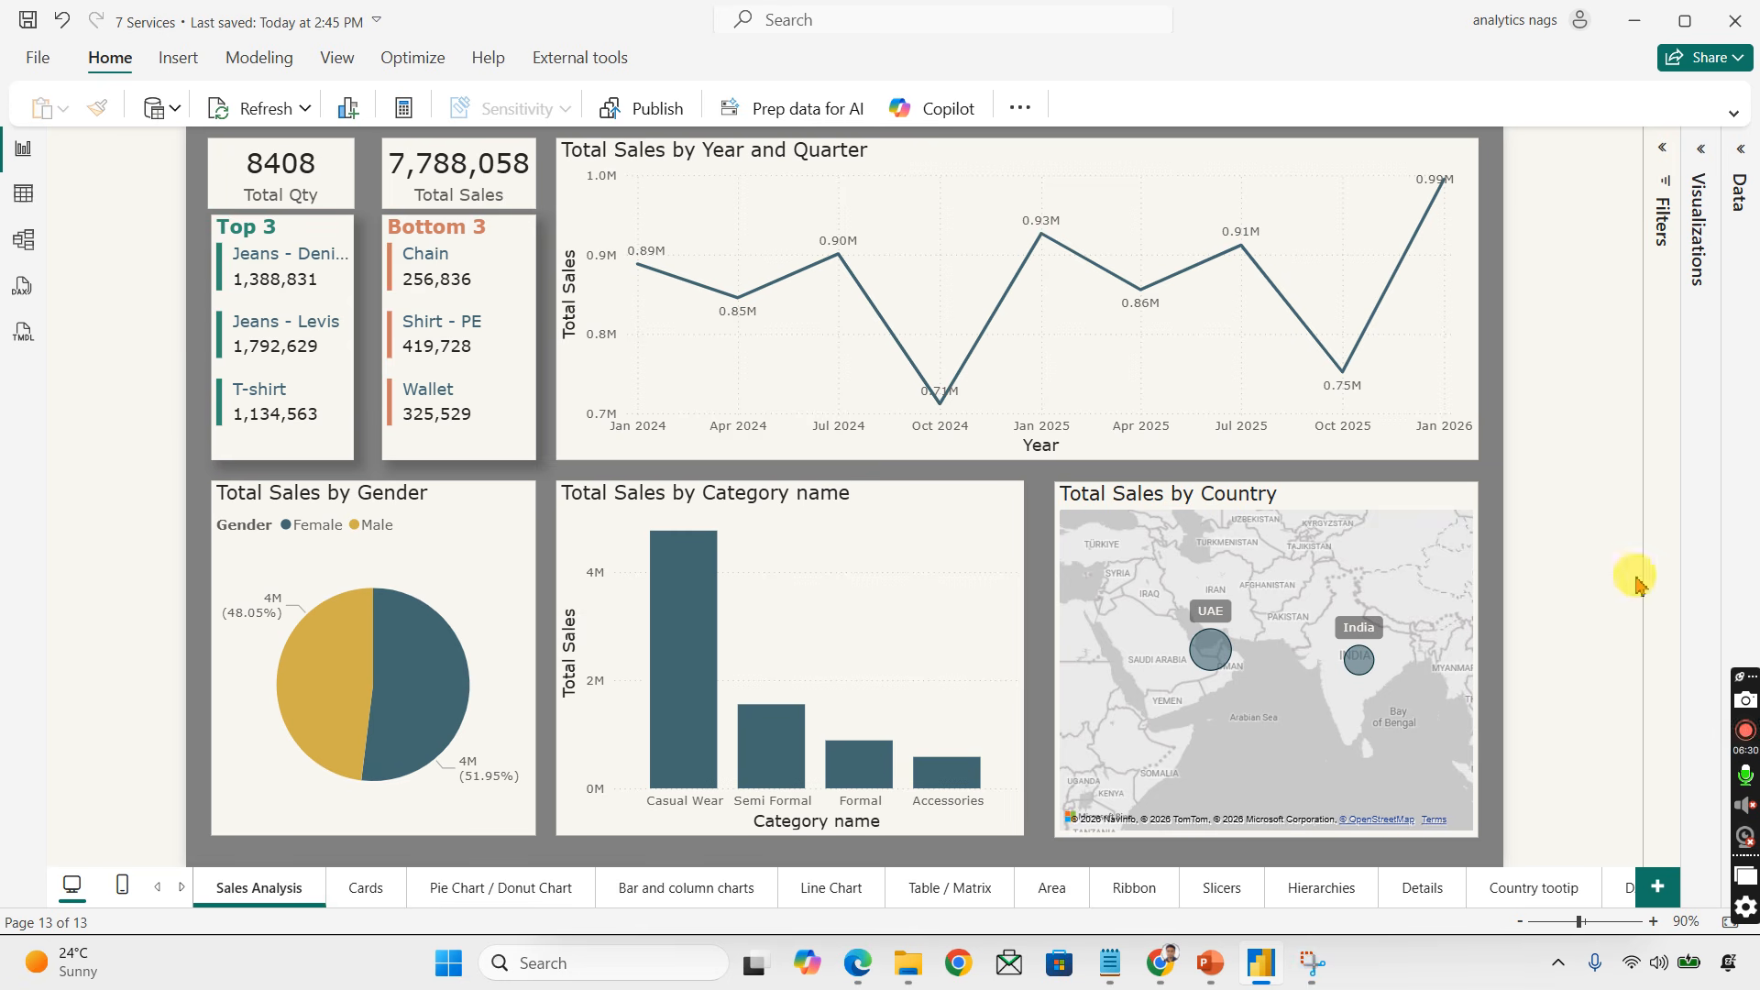
{"action": "left_click", "coordinate": [1705, 156]}
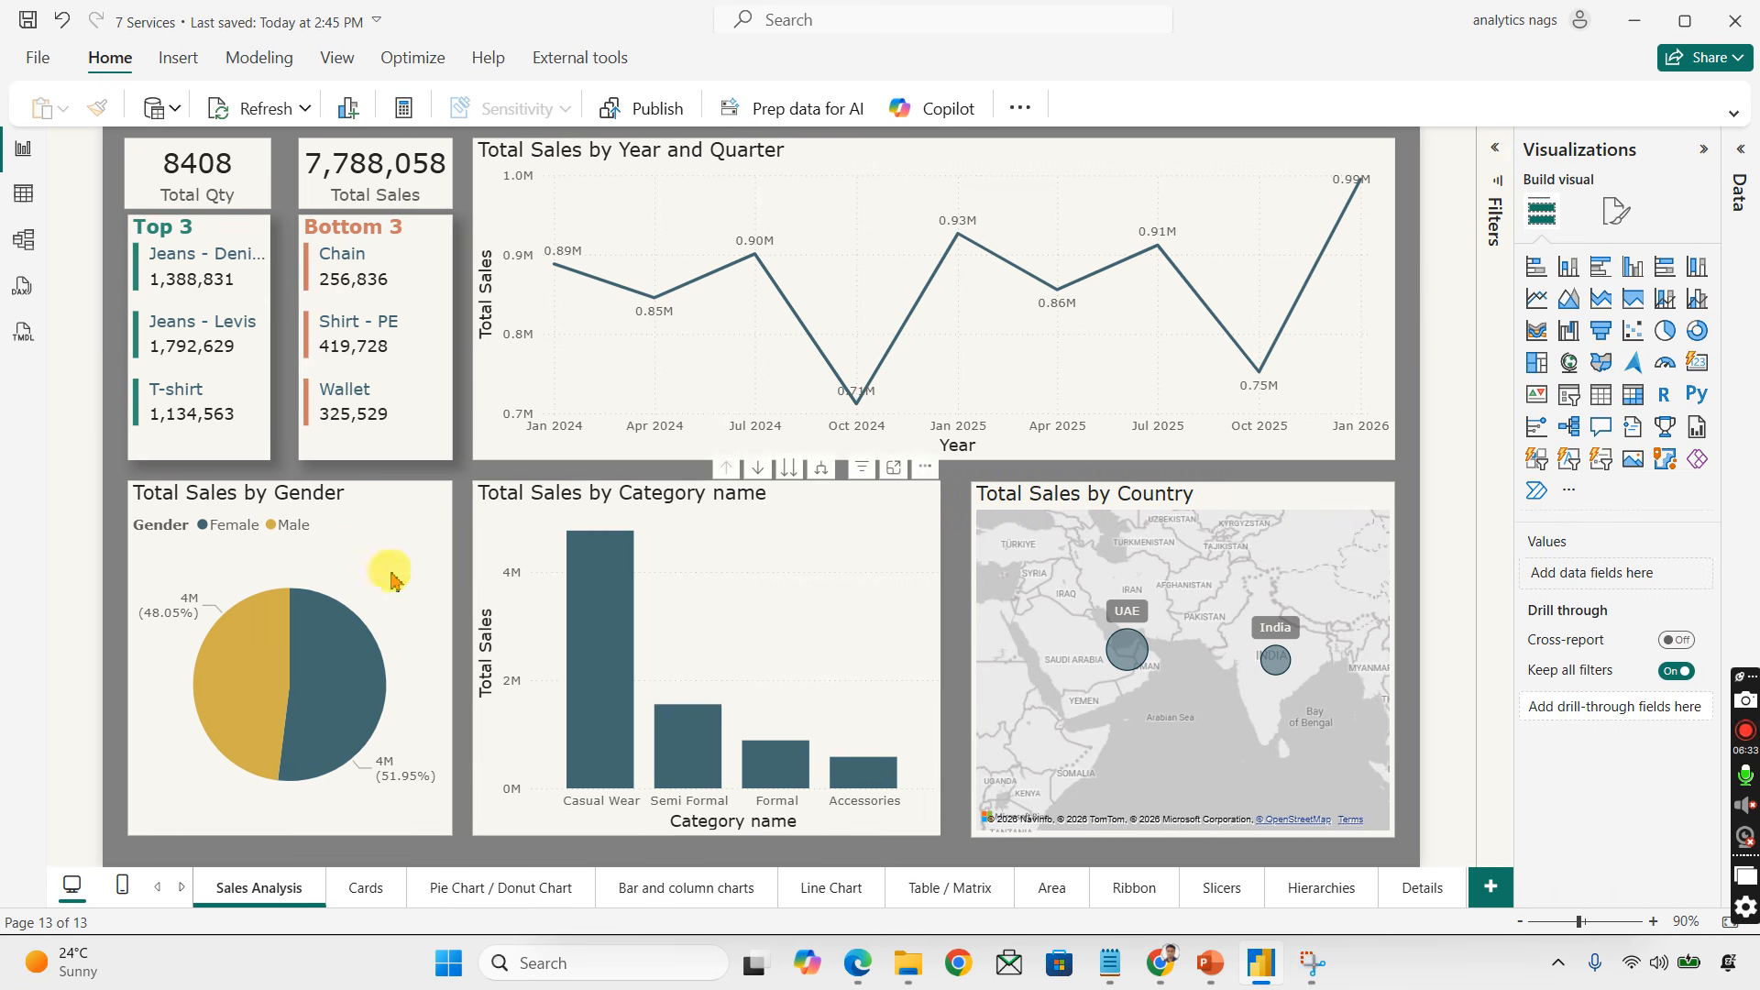
{"action": "left_click", "coordinate": [194, 165]}
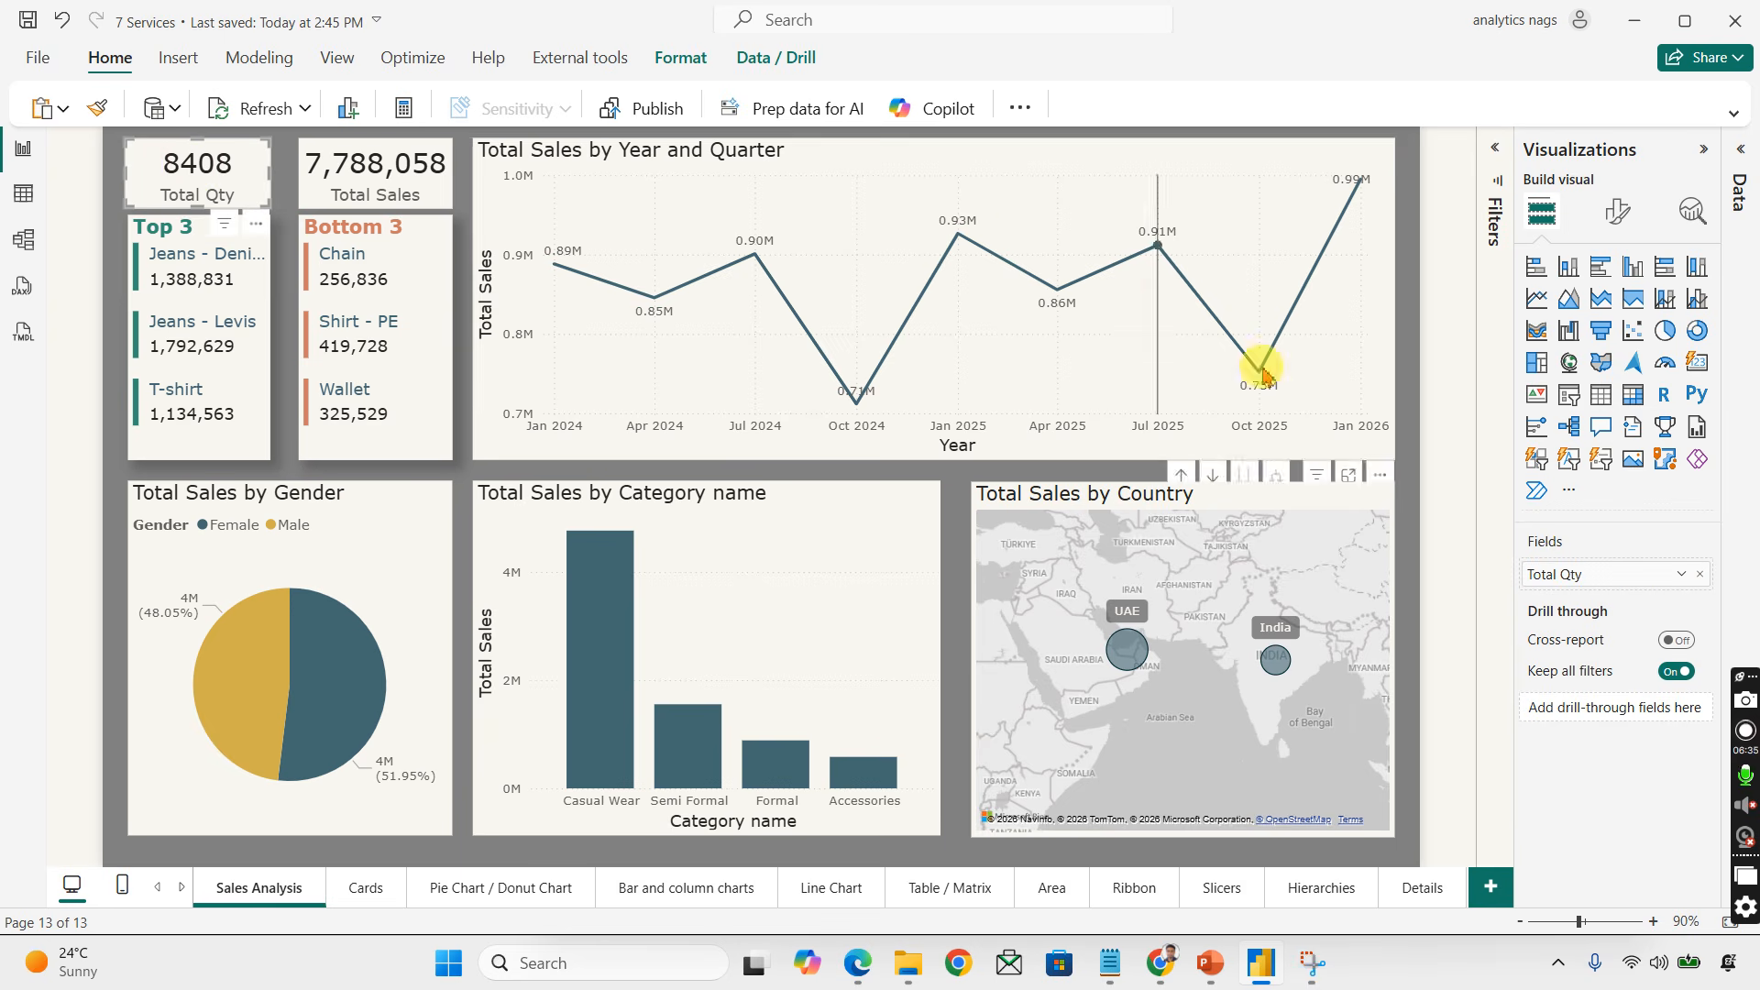
{"action": "left_click", "coordinate": [1744, 156]}
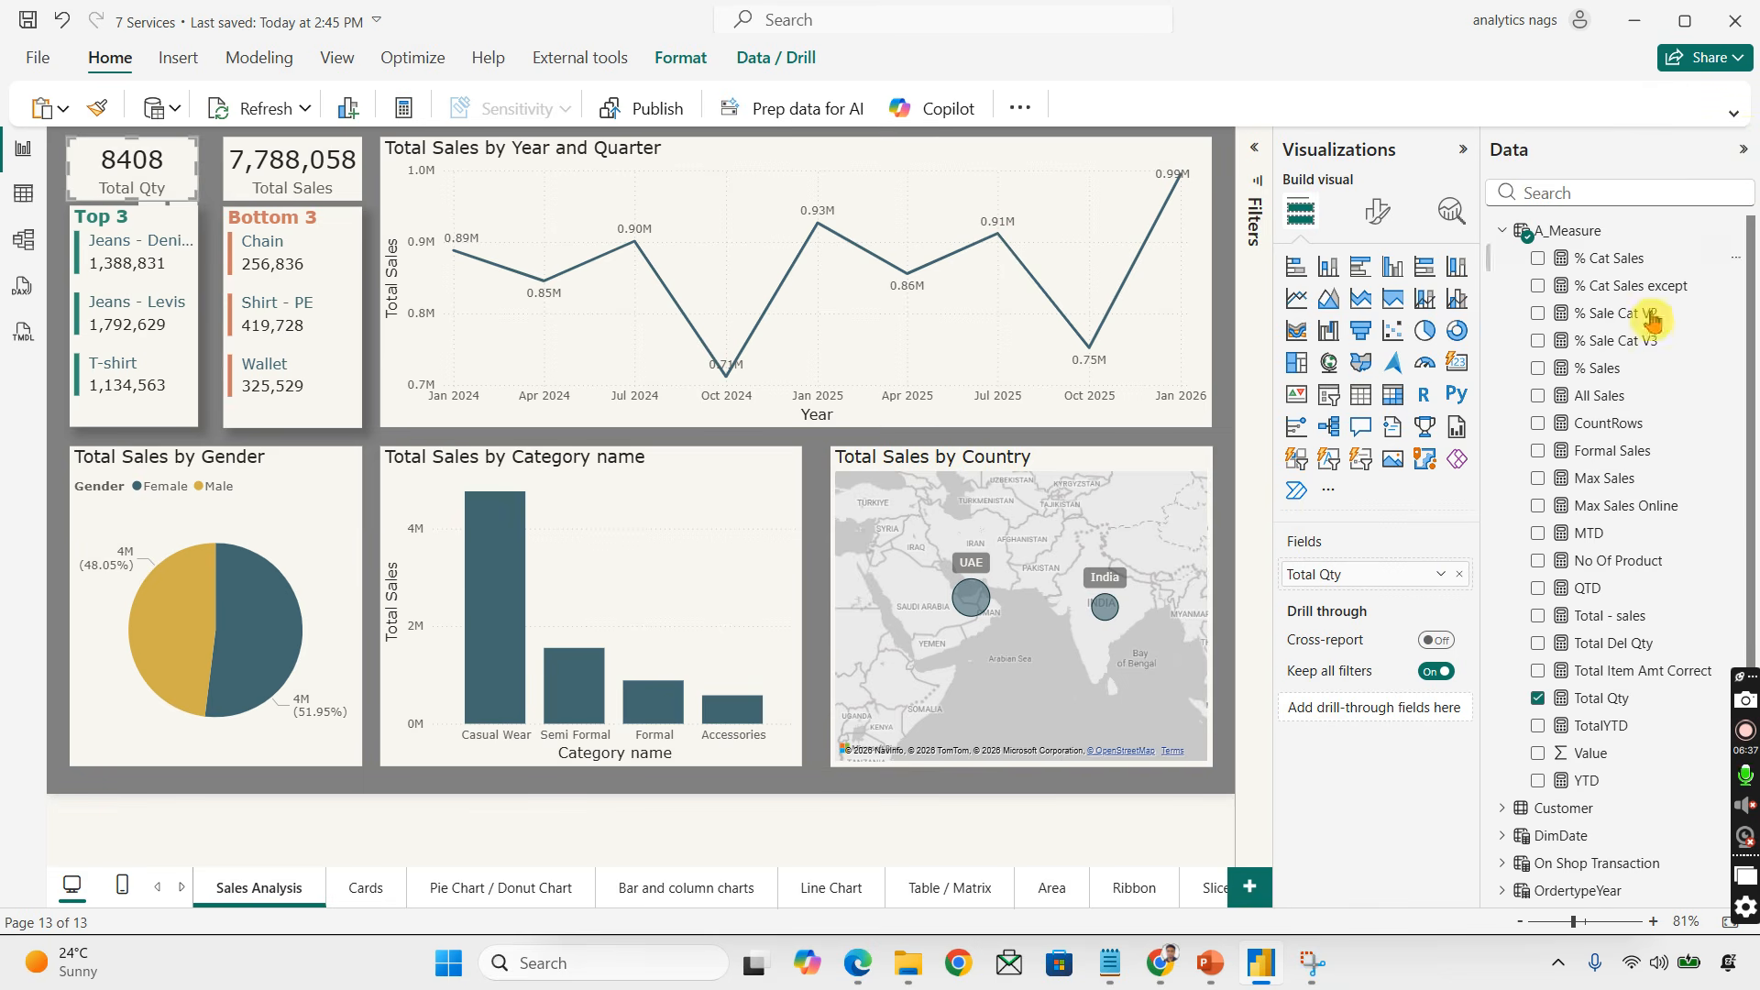
{"action": "left_click", "coordinate": [283, 161]}
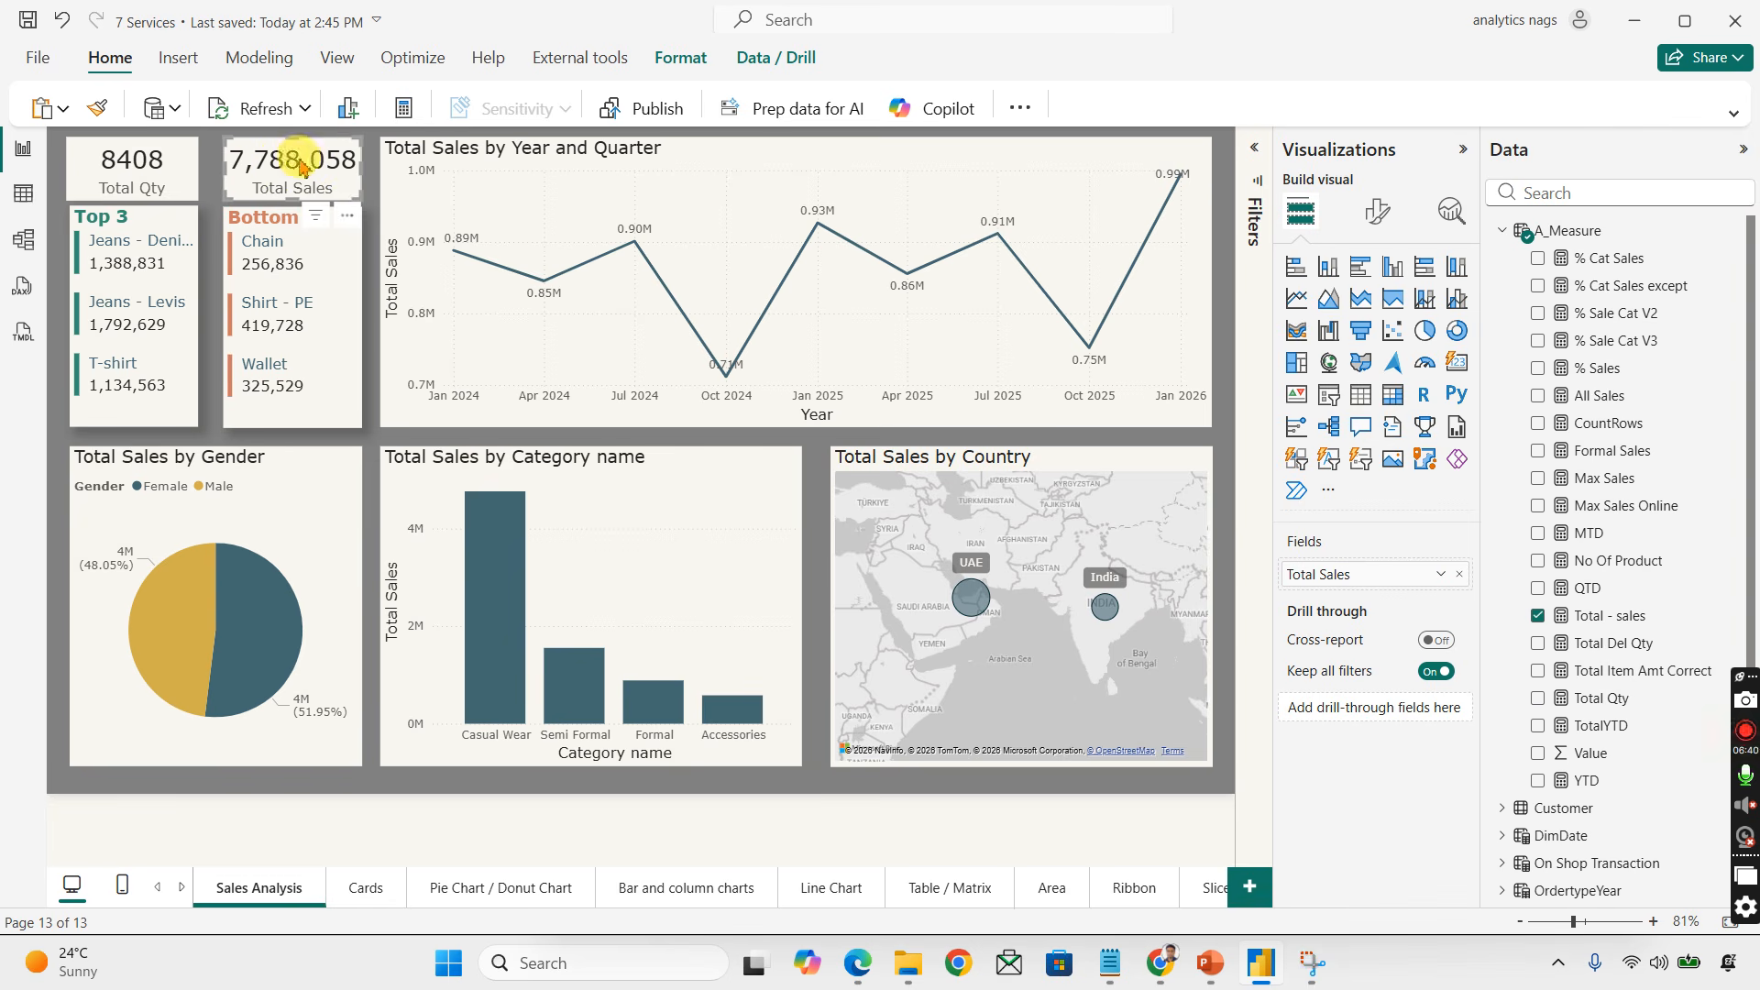
{"action": "left_click", "coordinate": [151, 230]}
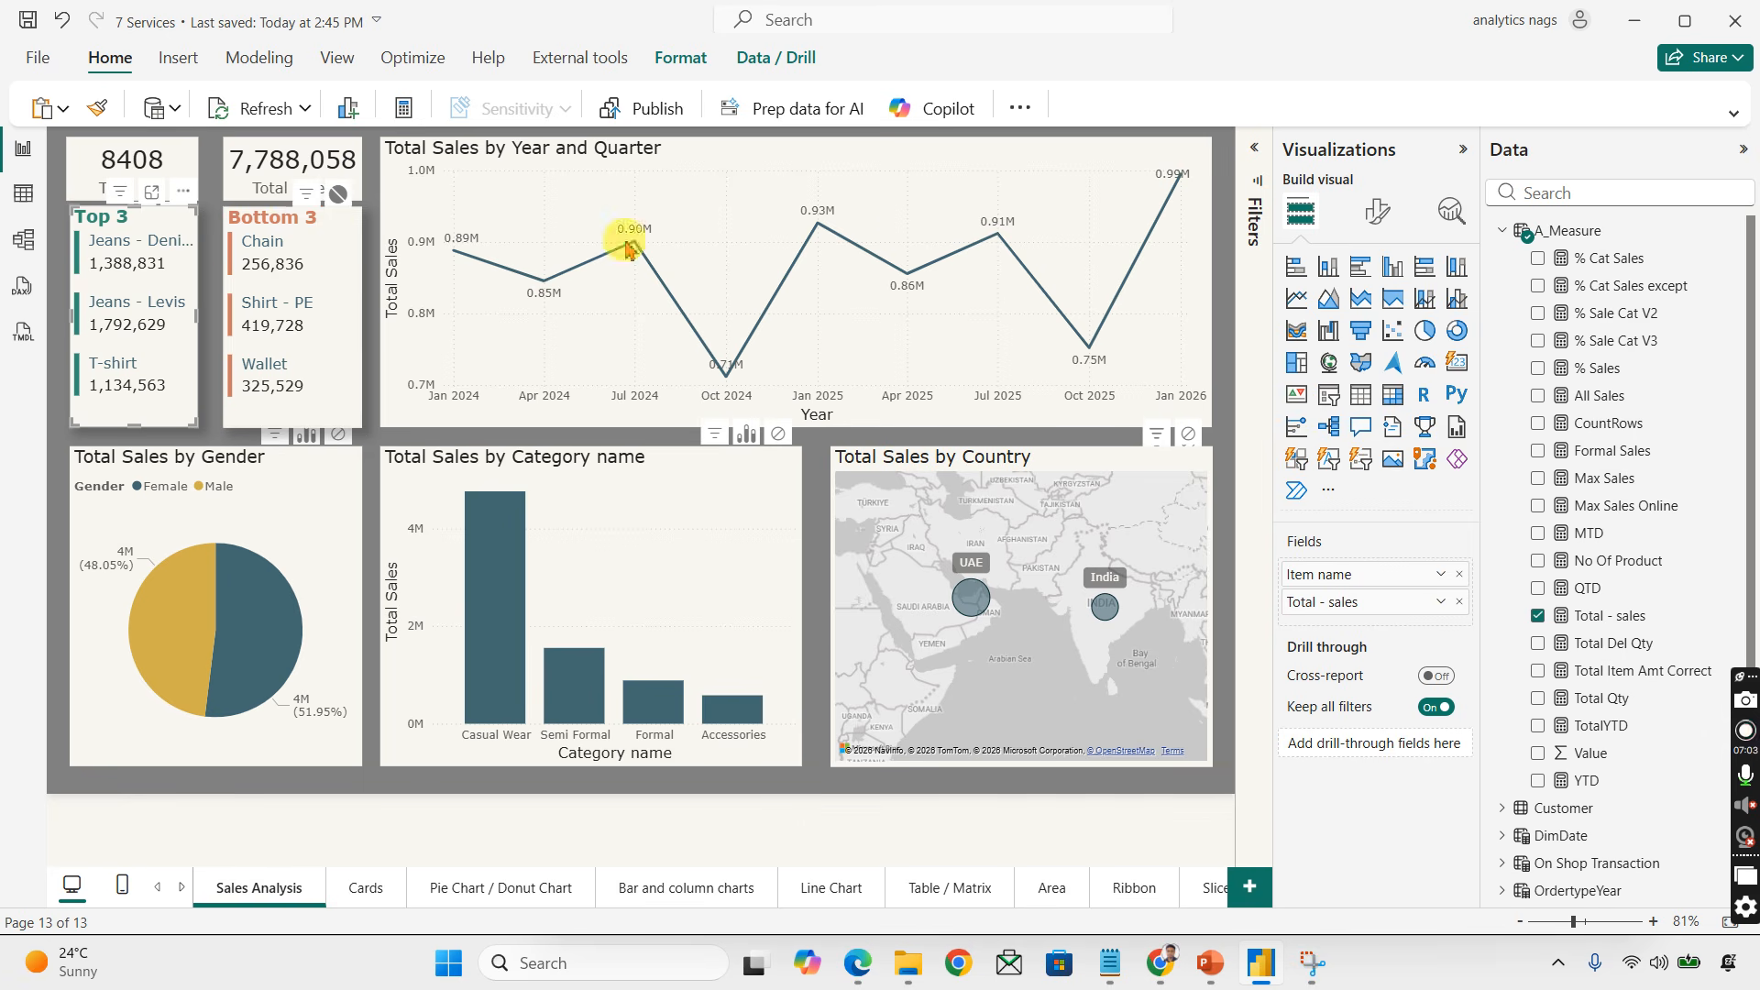
Step: Open the Filters pane to examine the Top N filters on the Top 3 and Bottom 3 visuals
{"action": "left_click", "coordinate": [1254, 160]}
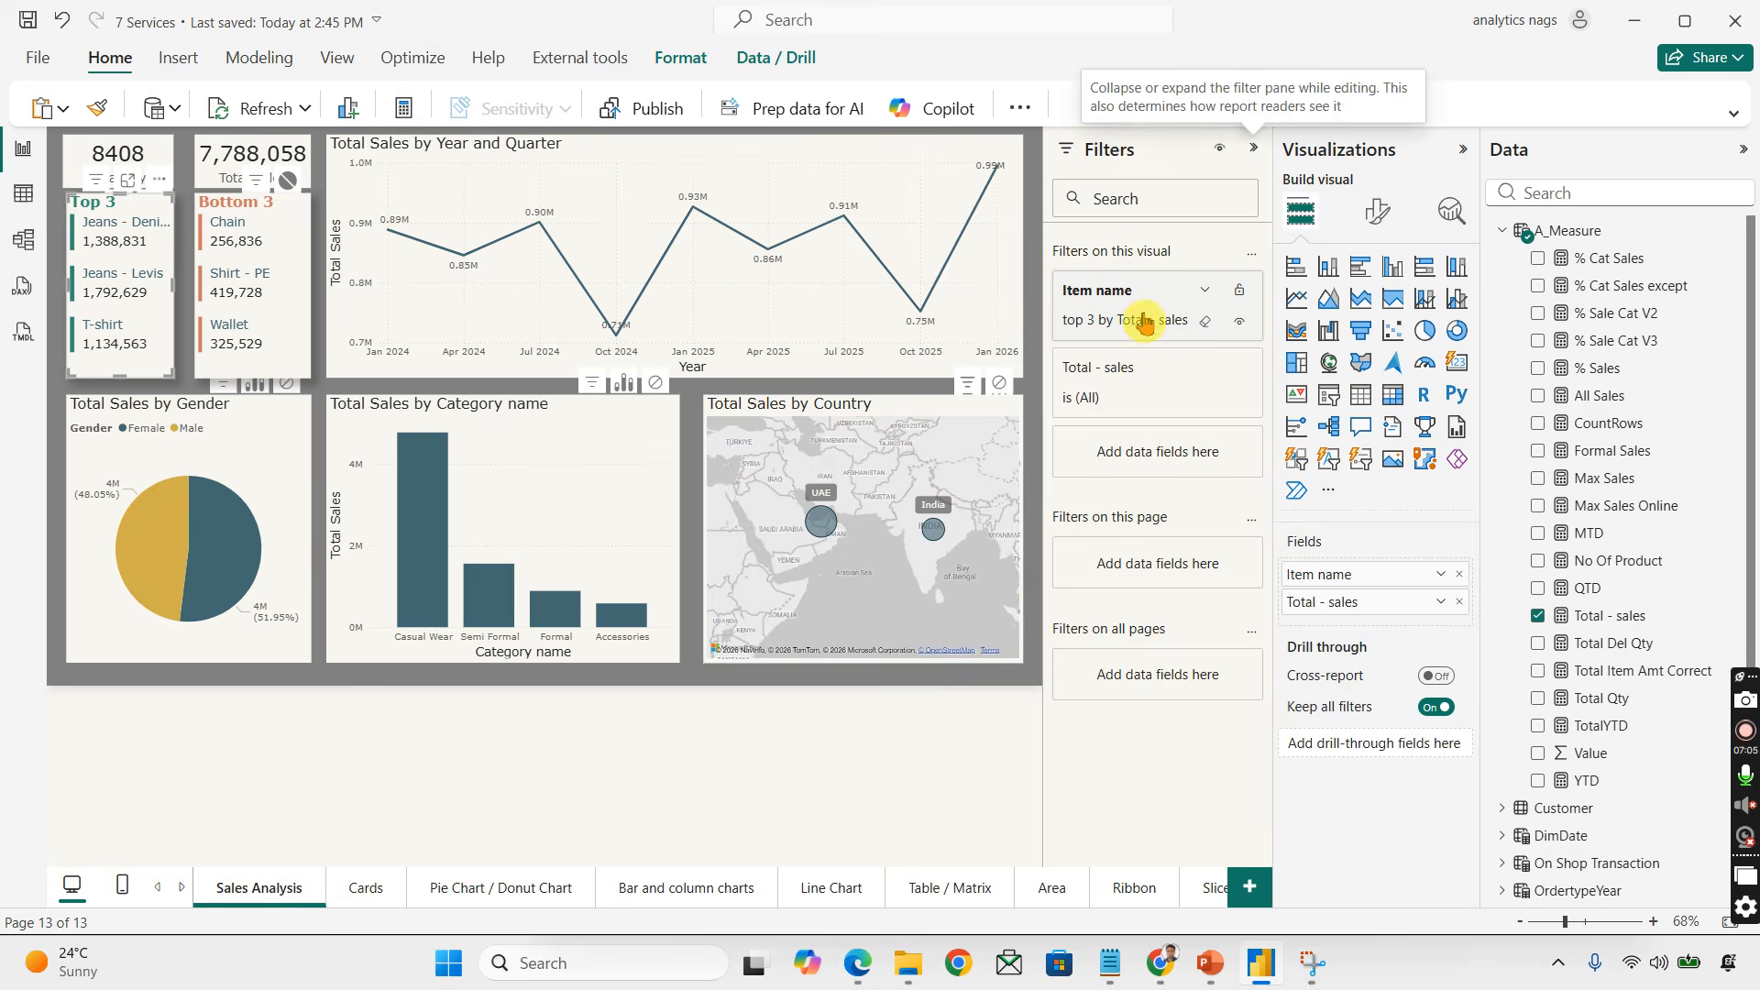
{"action": "left_click", "coordinate": [1208, 293]}
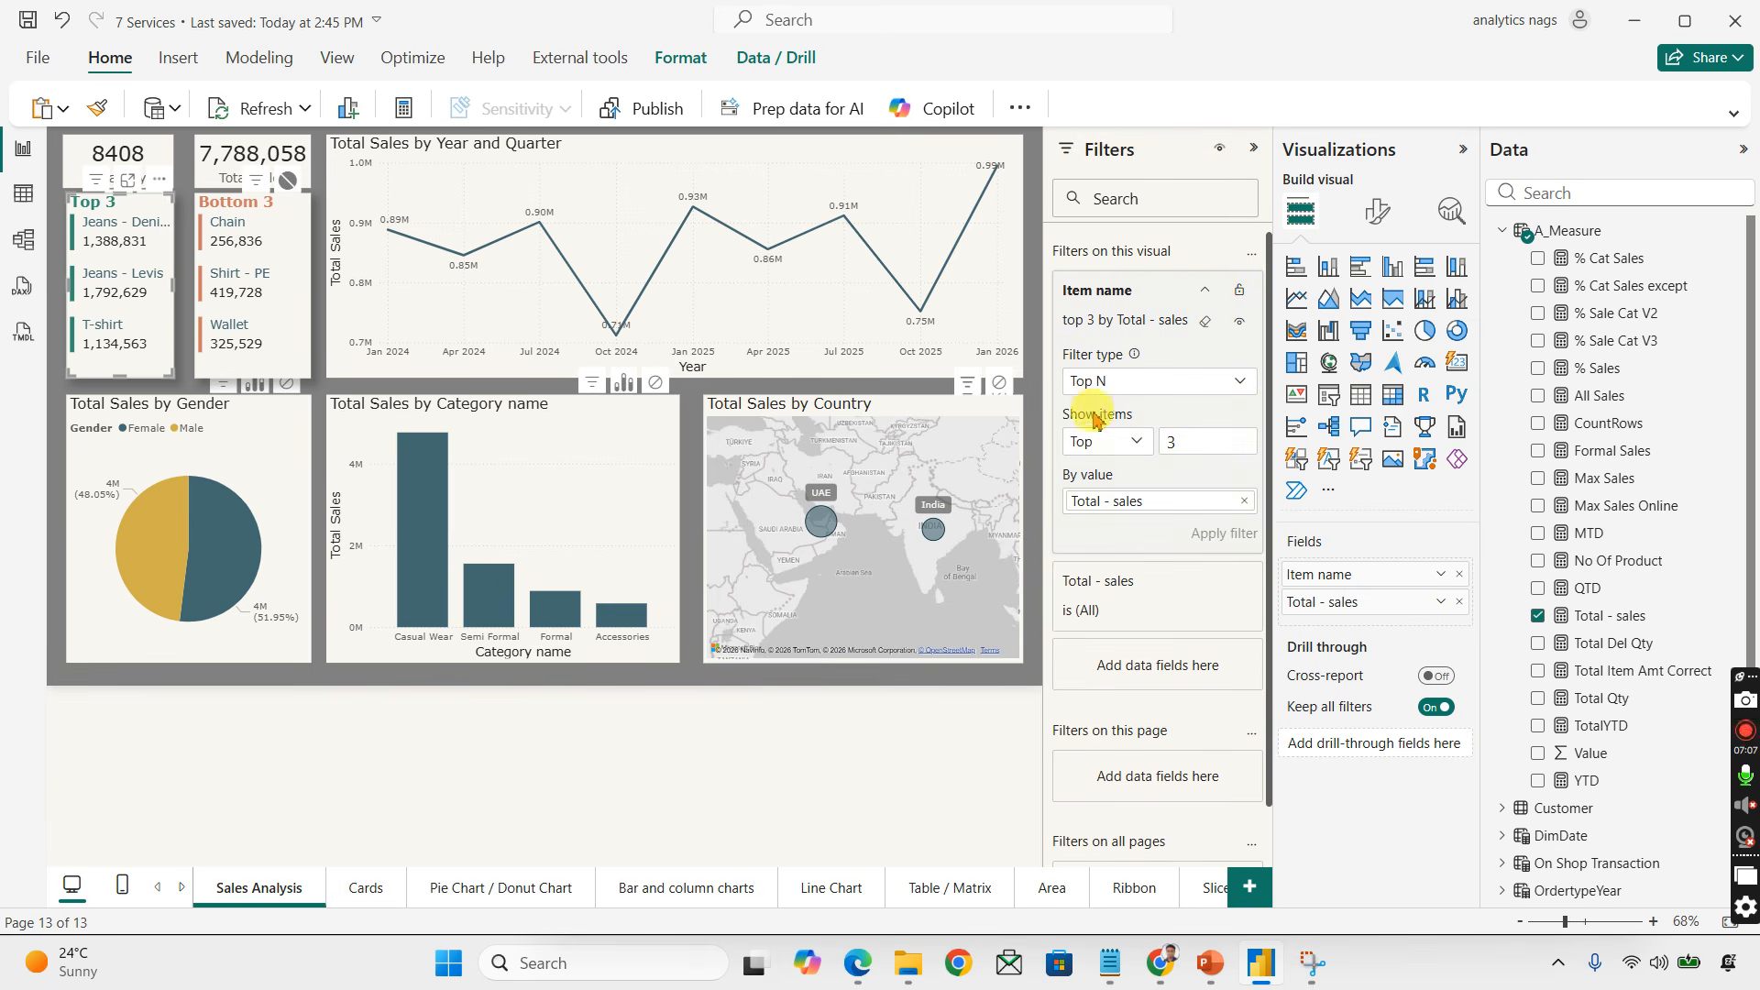
{"action": "left_click", "coordinate": [271, 206]}
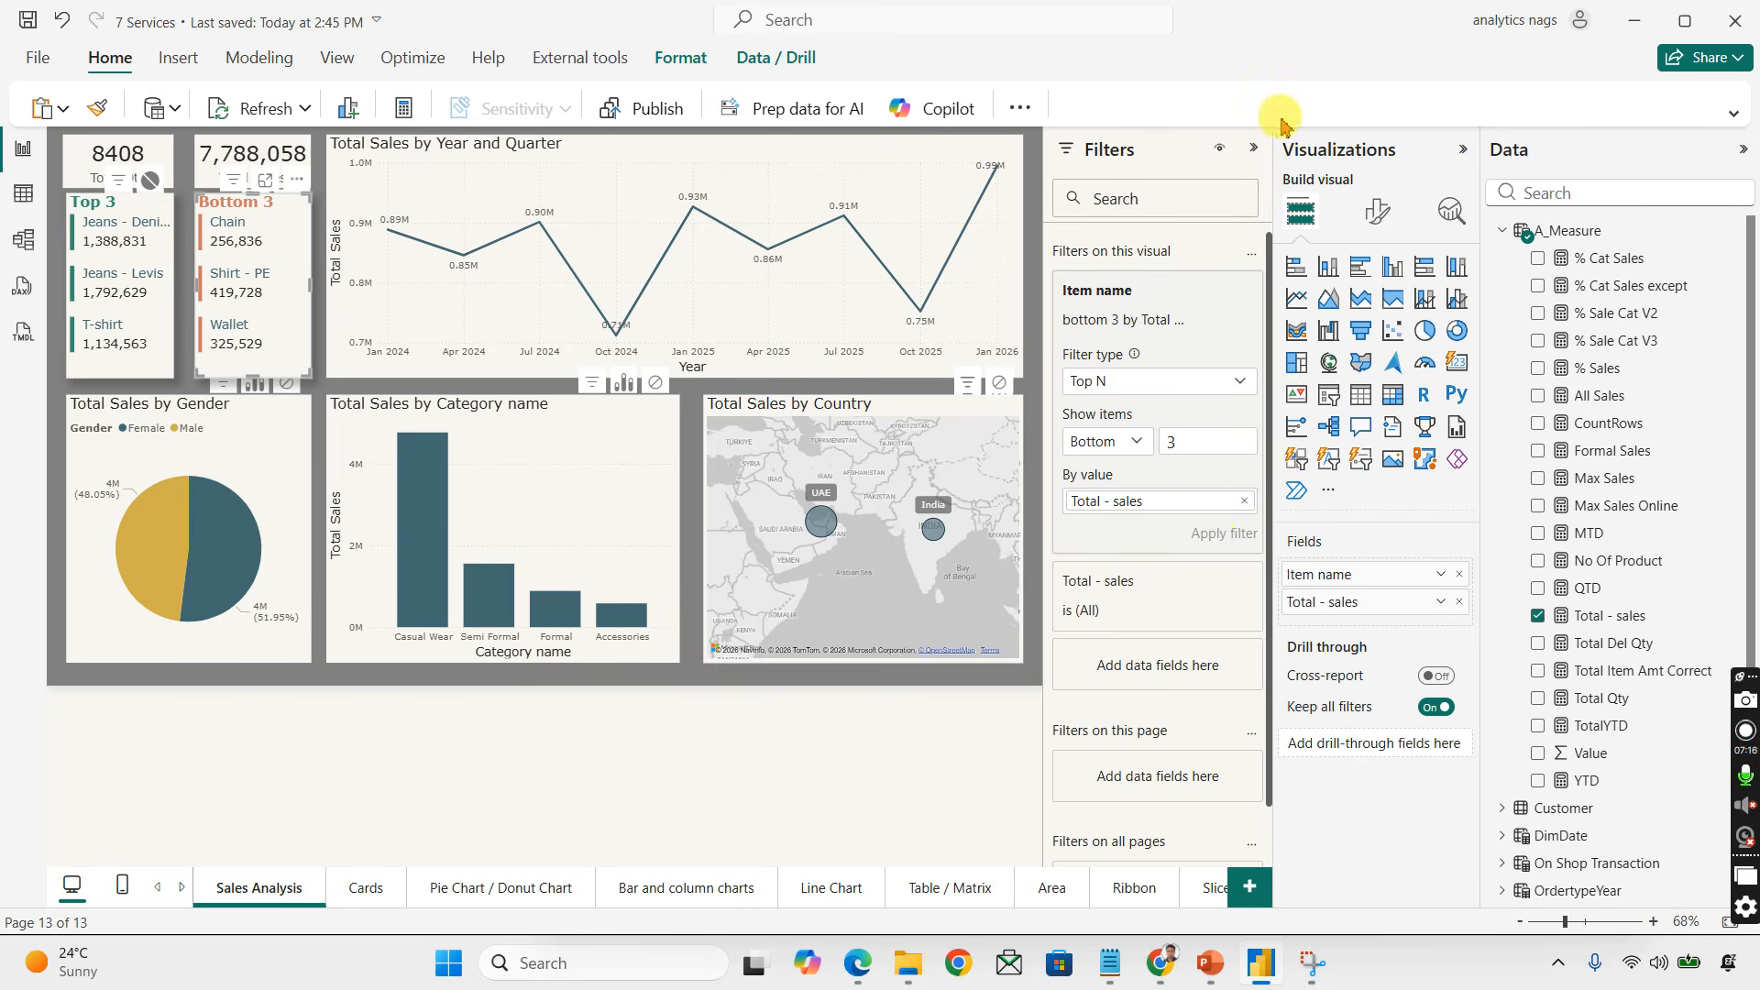
{"action": "left_click", "coordinate": [1253, 153]}
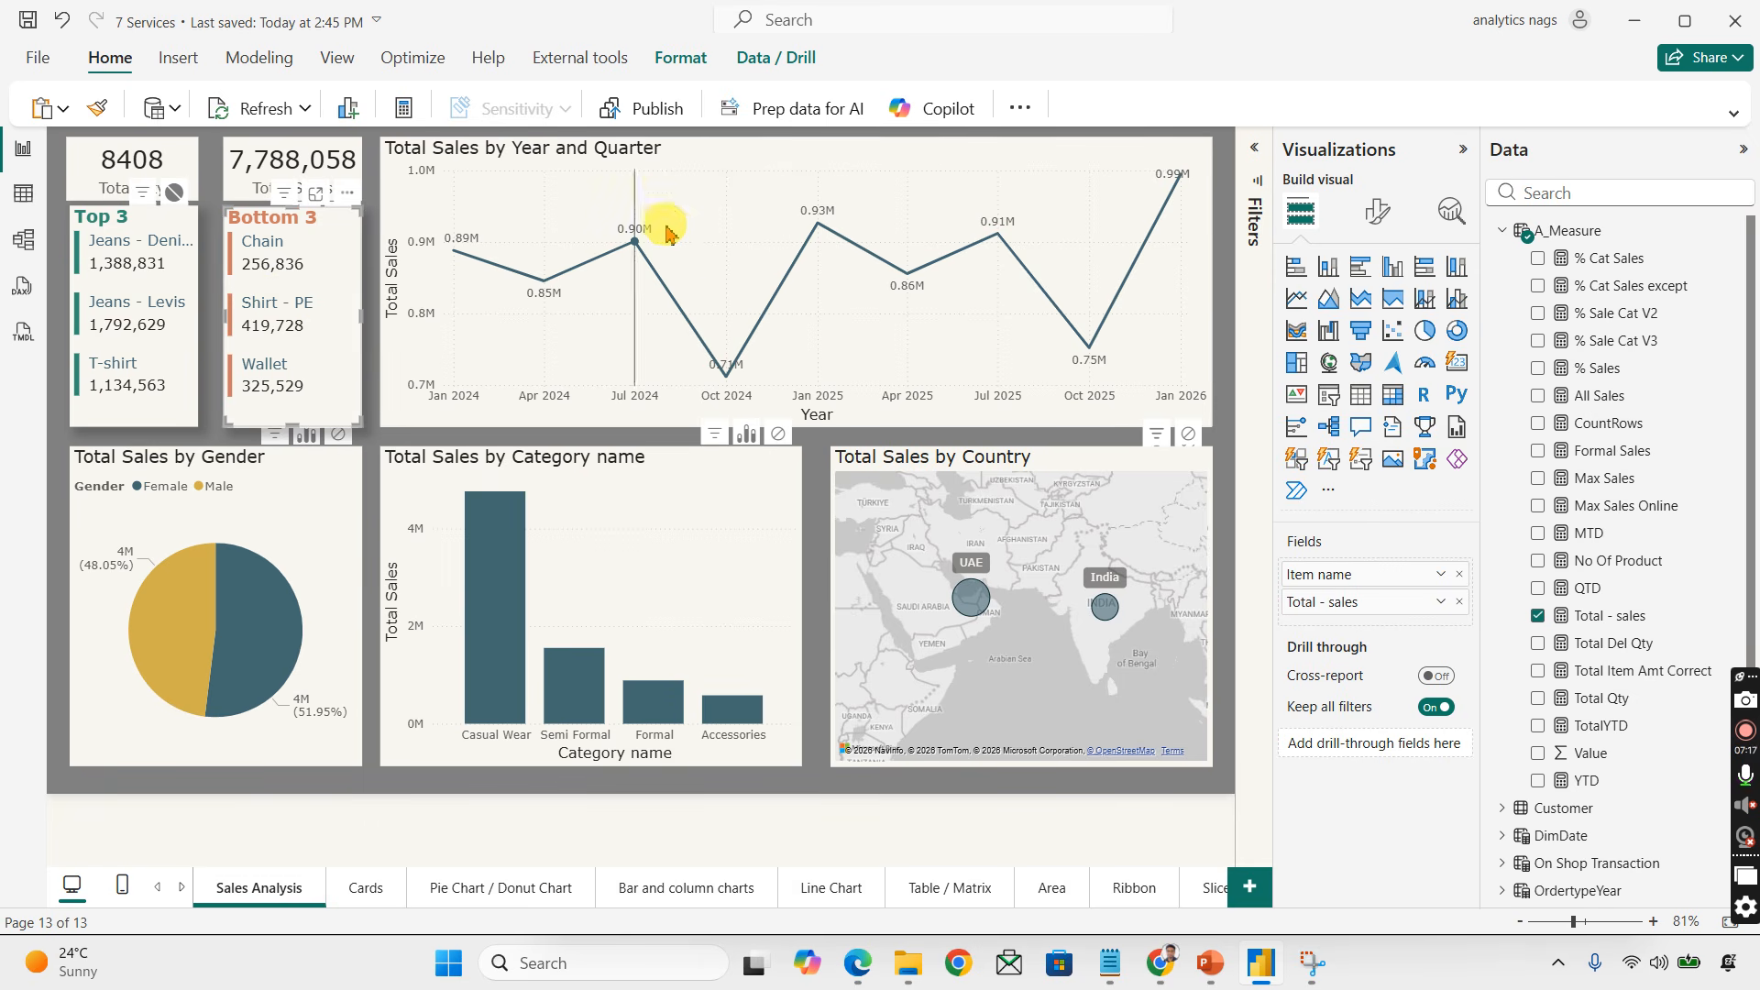
{"action": "left_click", "coordinate": [1218, 447]}
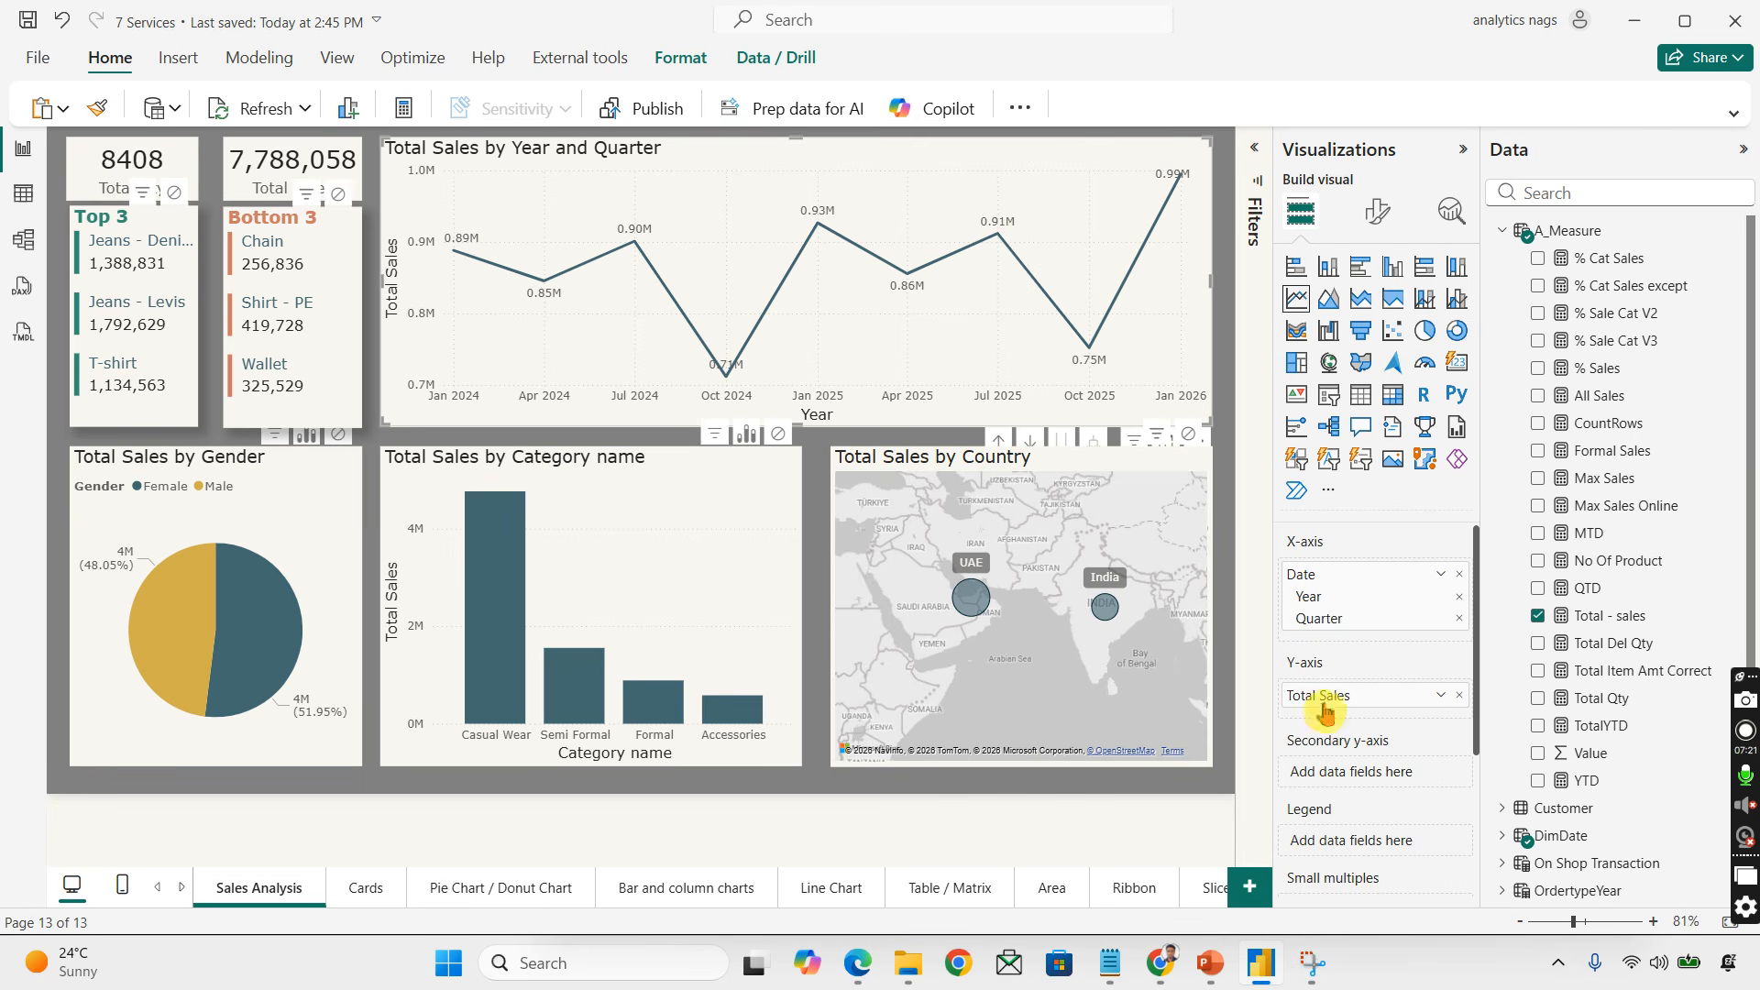
{"action": "left_click", "coordinate": [1259, 158]}
{"action": "left_click", "coordinate": [1261, 154]}
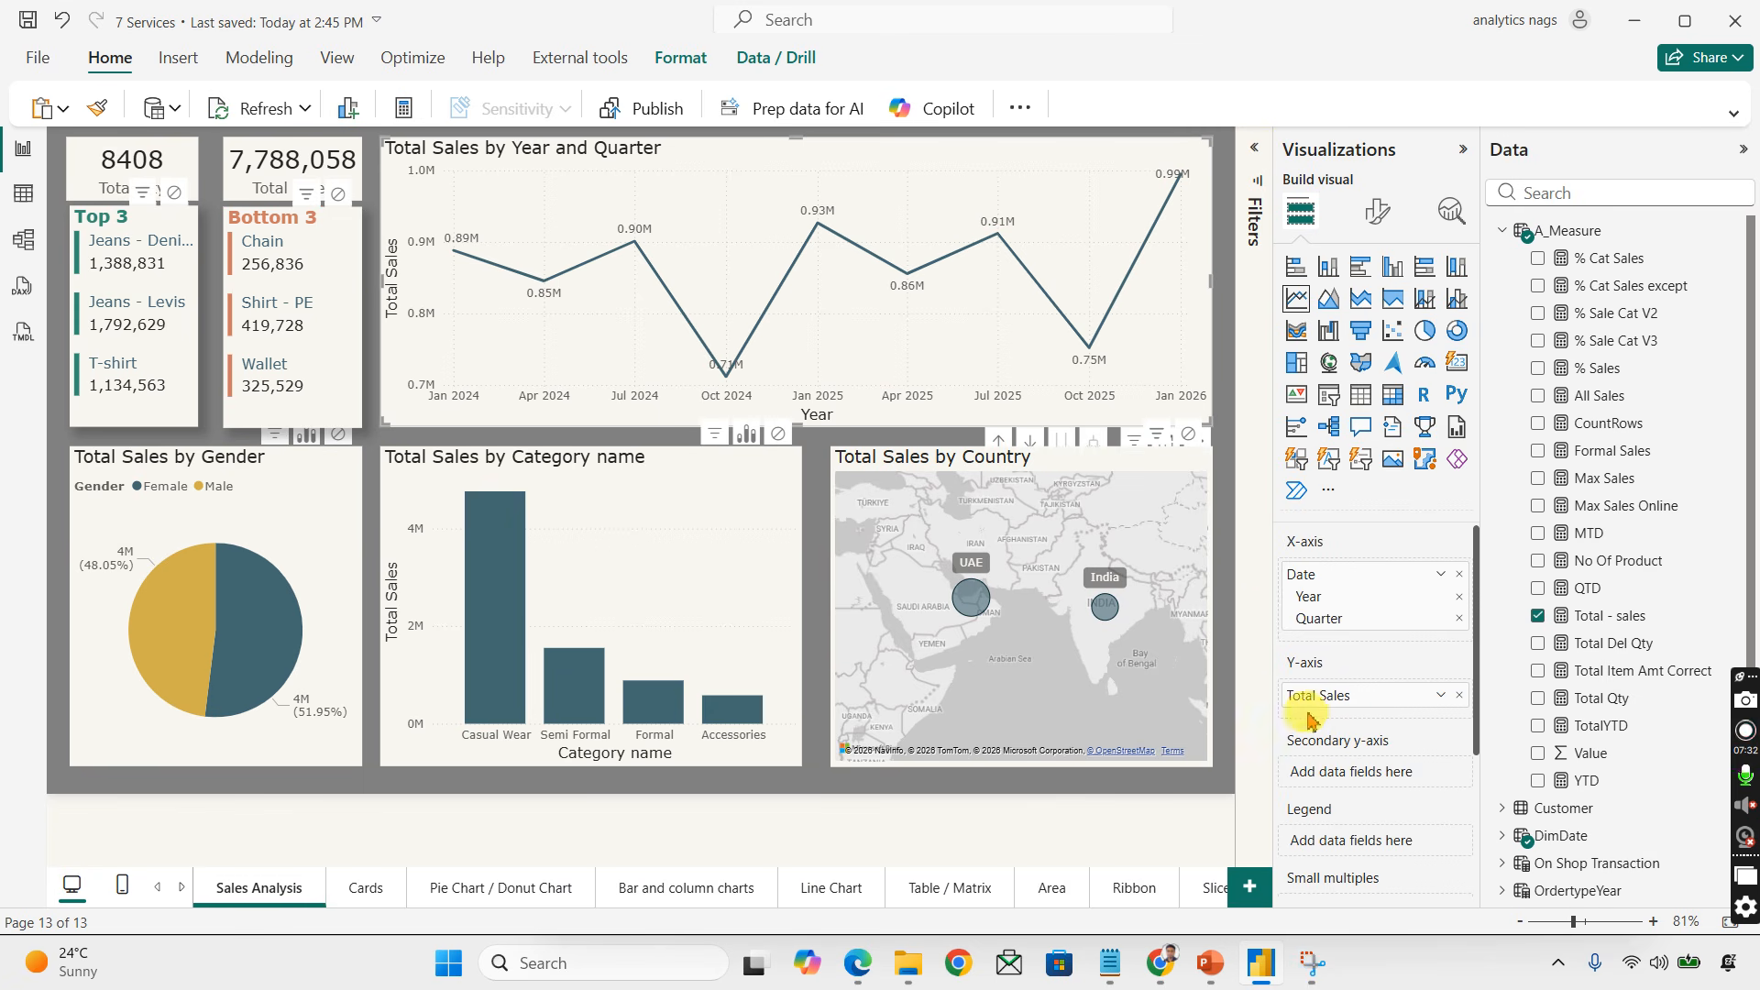
Step: Inspect the fields of the line, pie, bar and map visuals and collapse the side panes
{"action": "right_click", "coordinate": [1420, 693]}
{"action": "left_click", "coordinate": [1489, 728]}
{"action": "key", "text": "Return"}
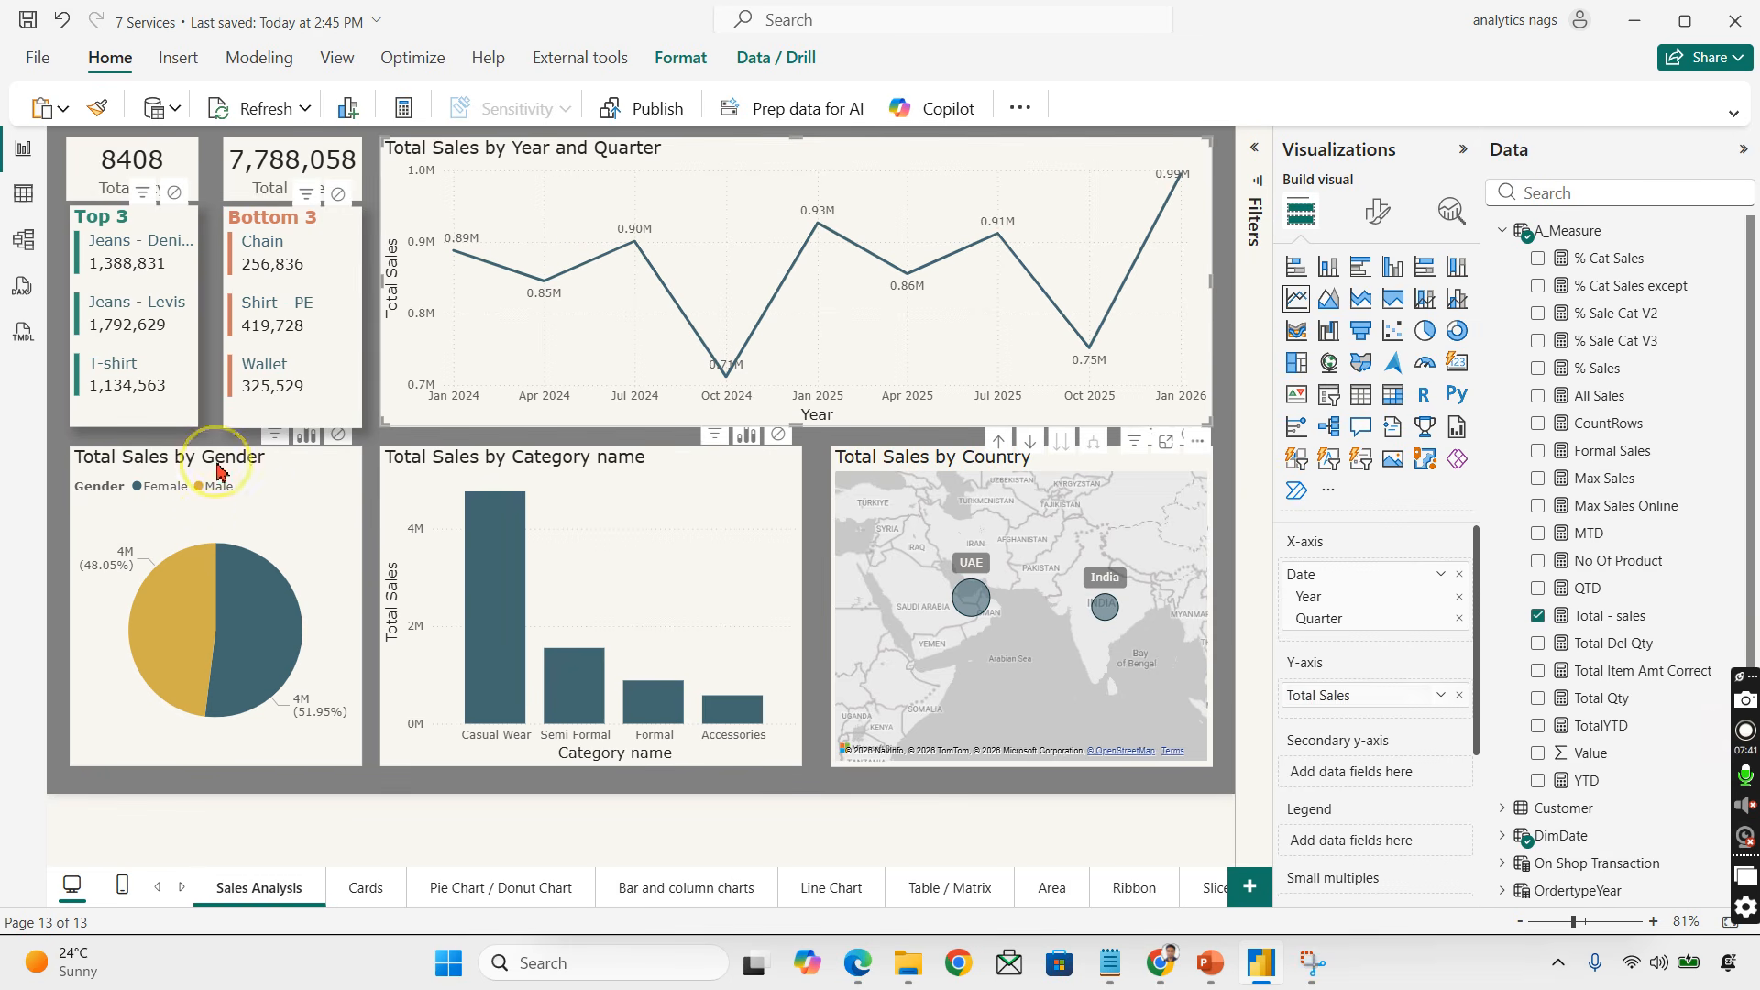
{"action": "left_click", "coordinate": [222, 469]}
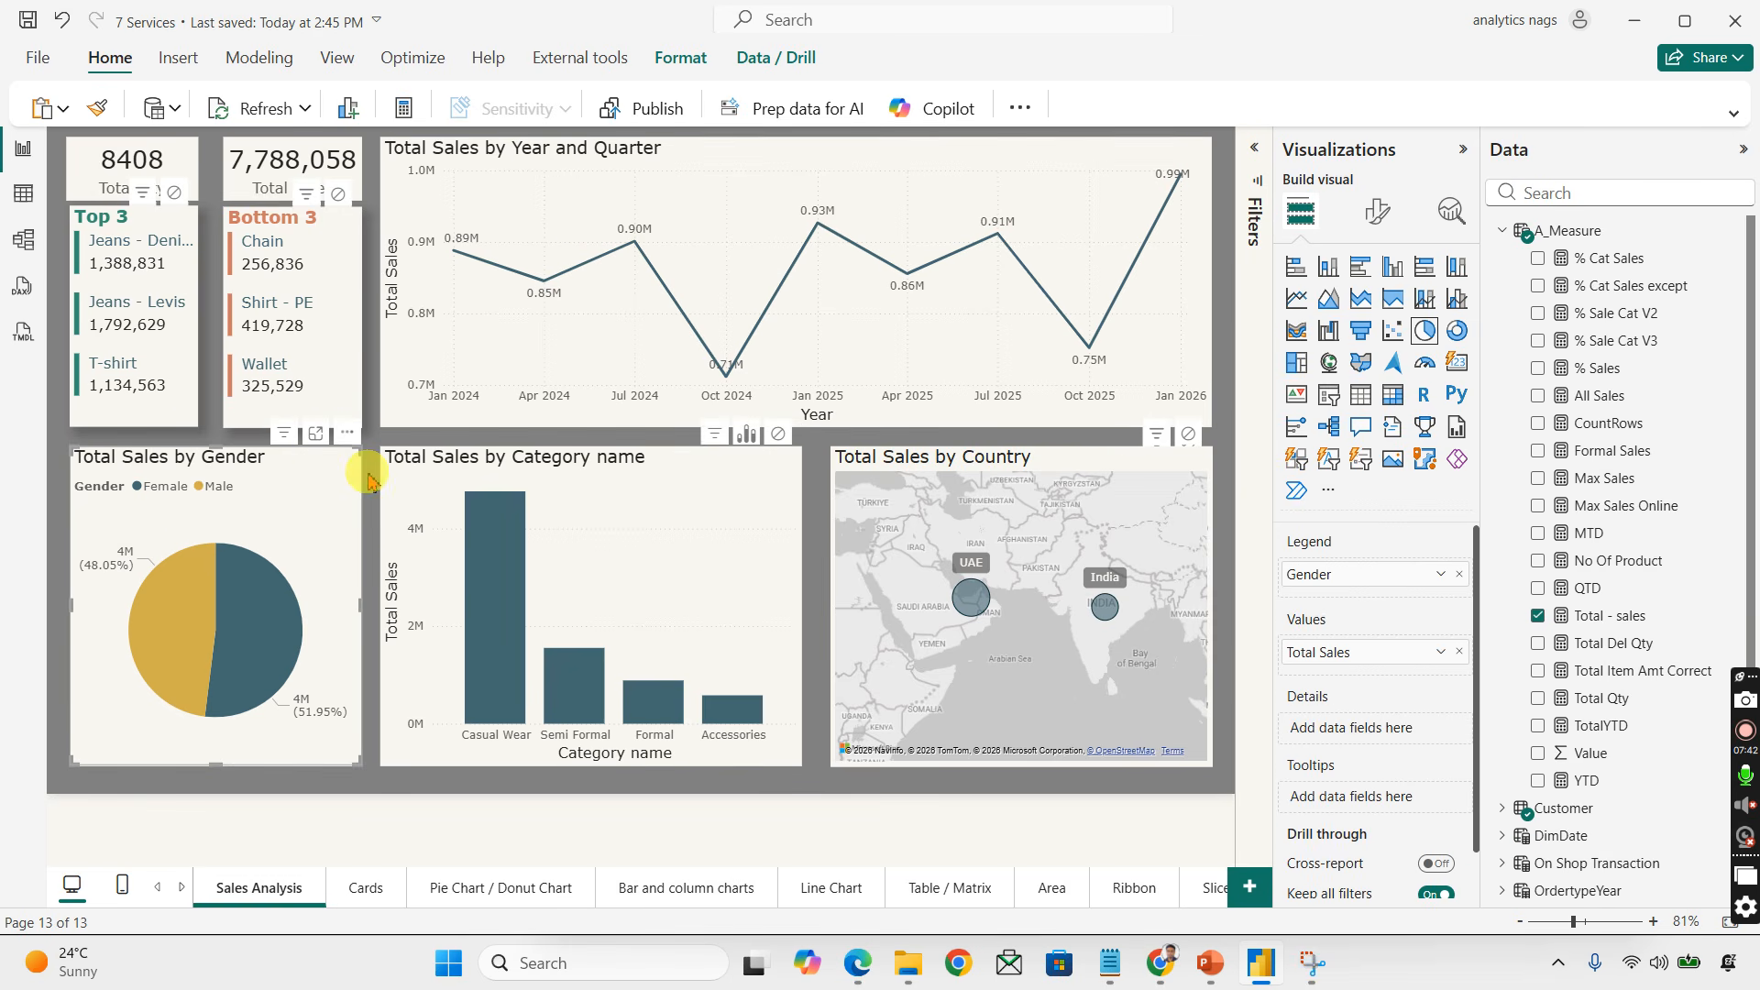
{"action": "left_click", "coordinate": [454, 463]}
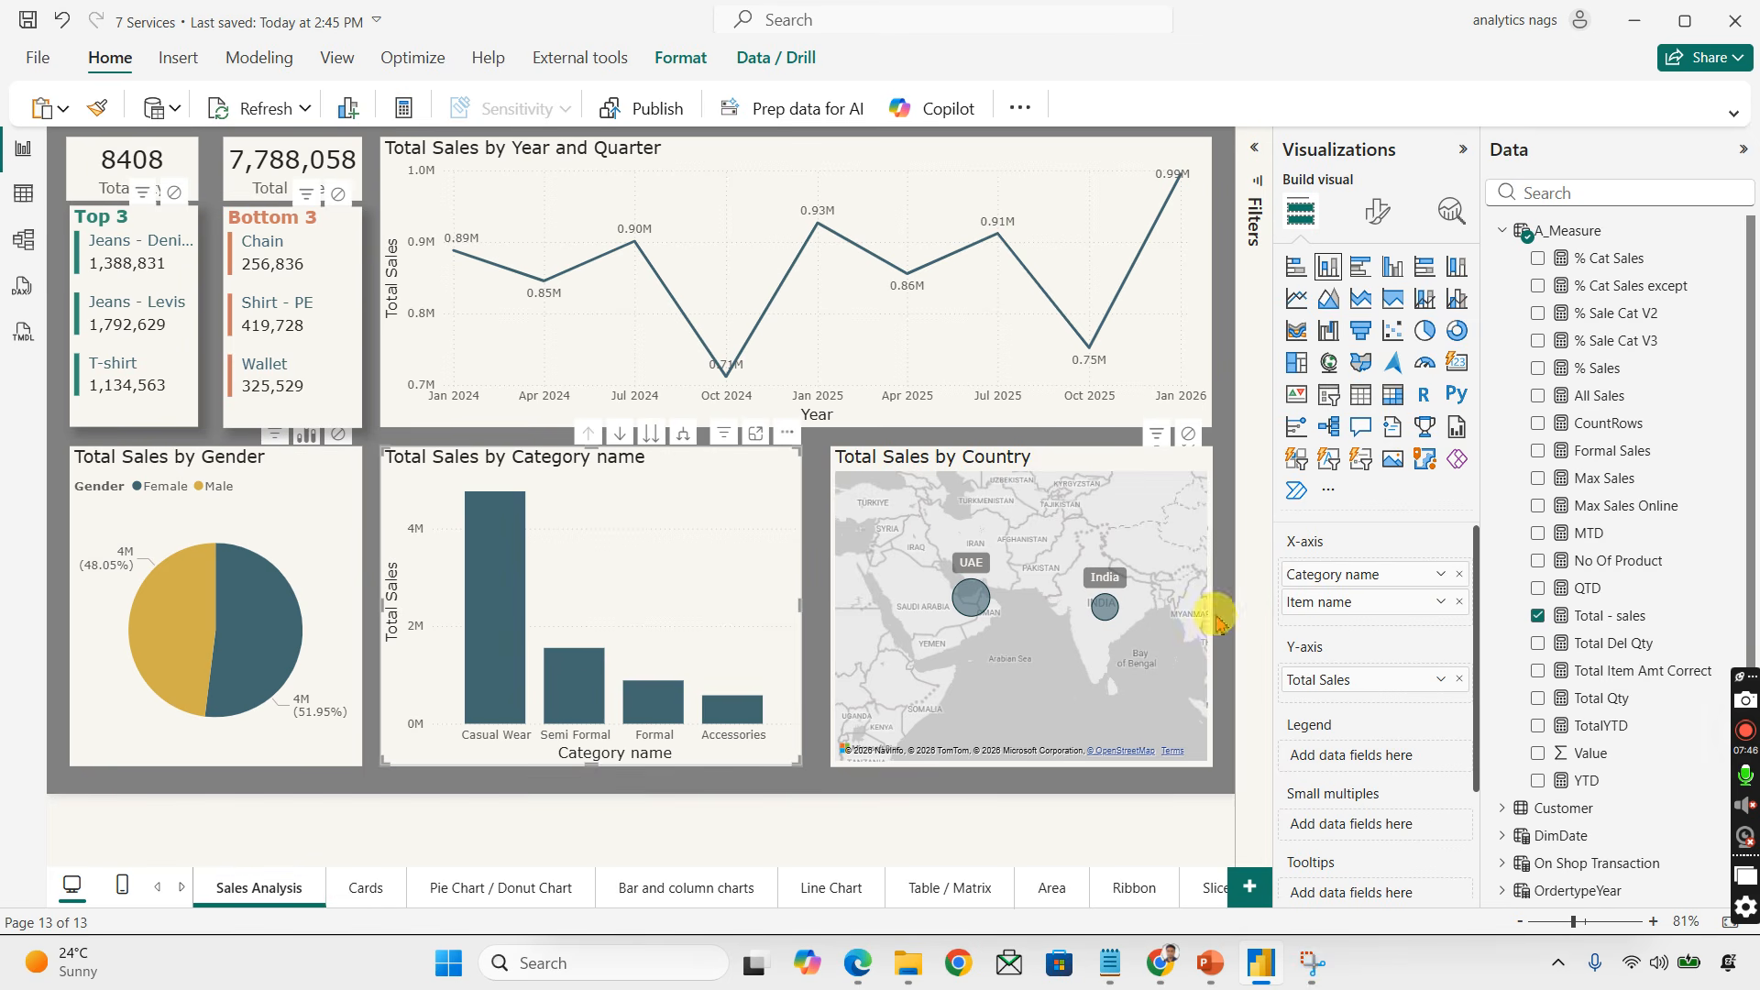
{"action": "left_click", "coordinate": [907, 469]}
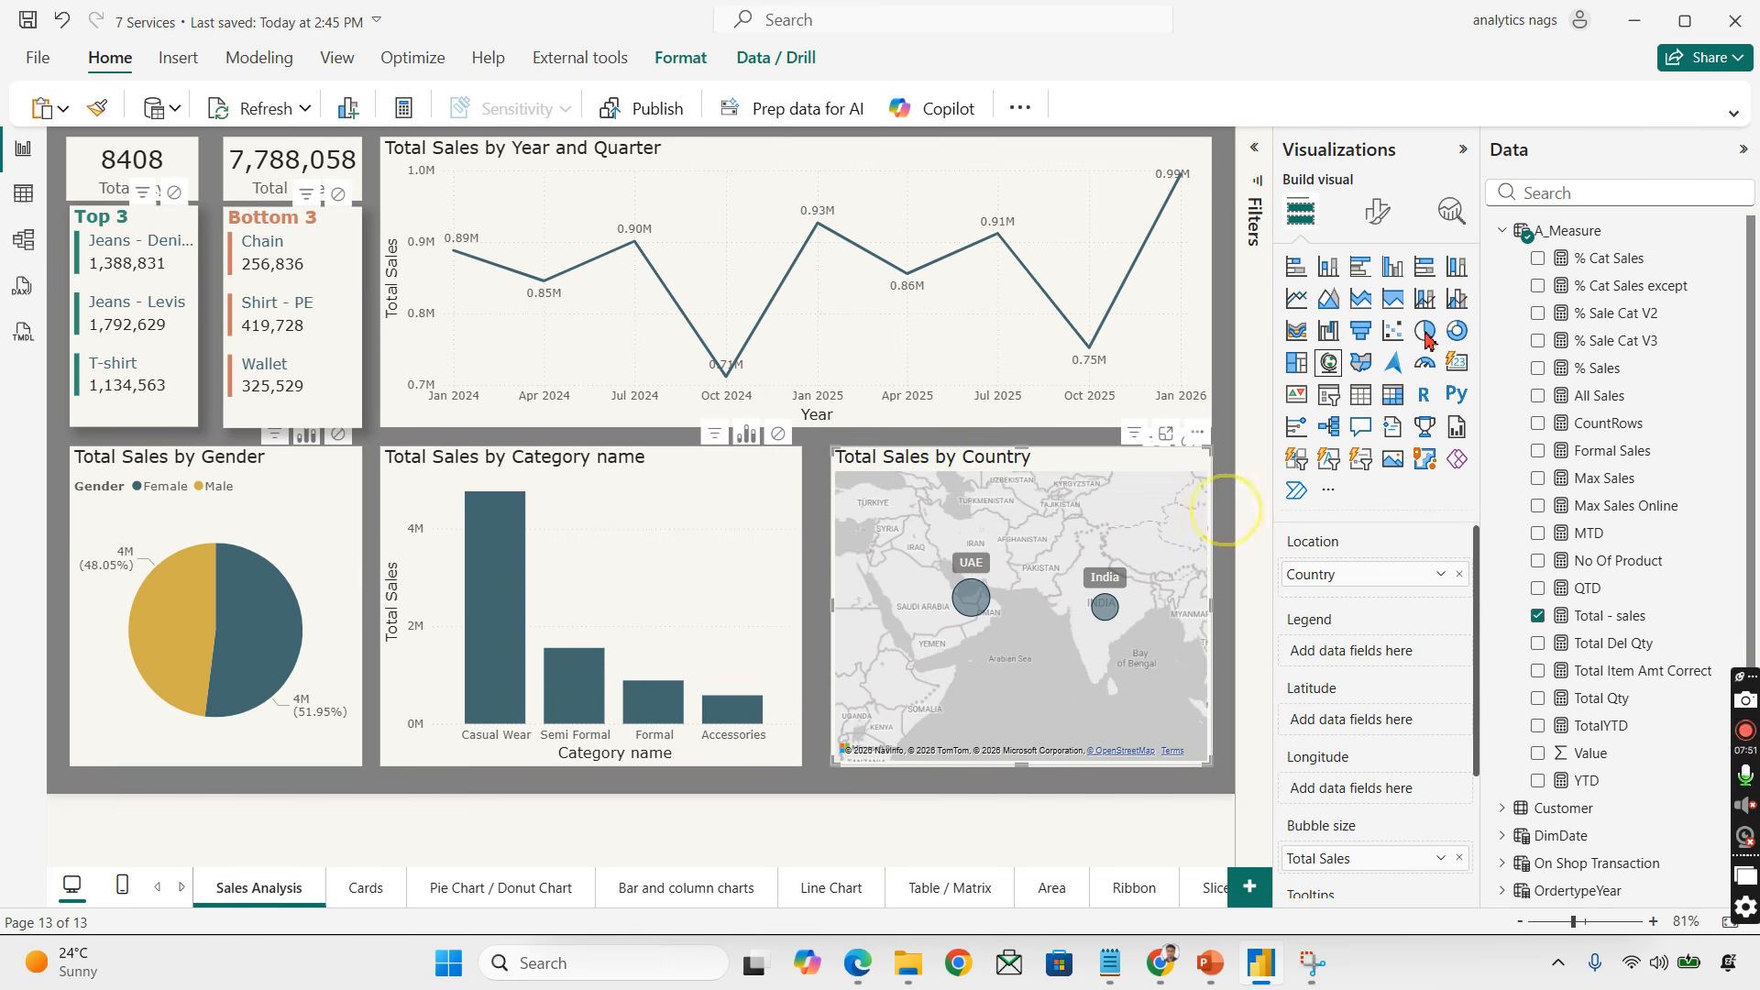
{"action": "left_click", "coordinate": [1225, 508]}
{"action": "left_click", "coordinate": [1463, 148]}
{"action": "left_click", "coordinate": [1743, 148]}
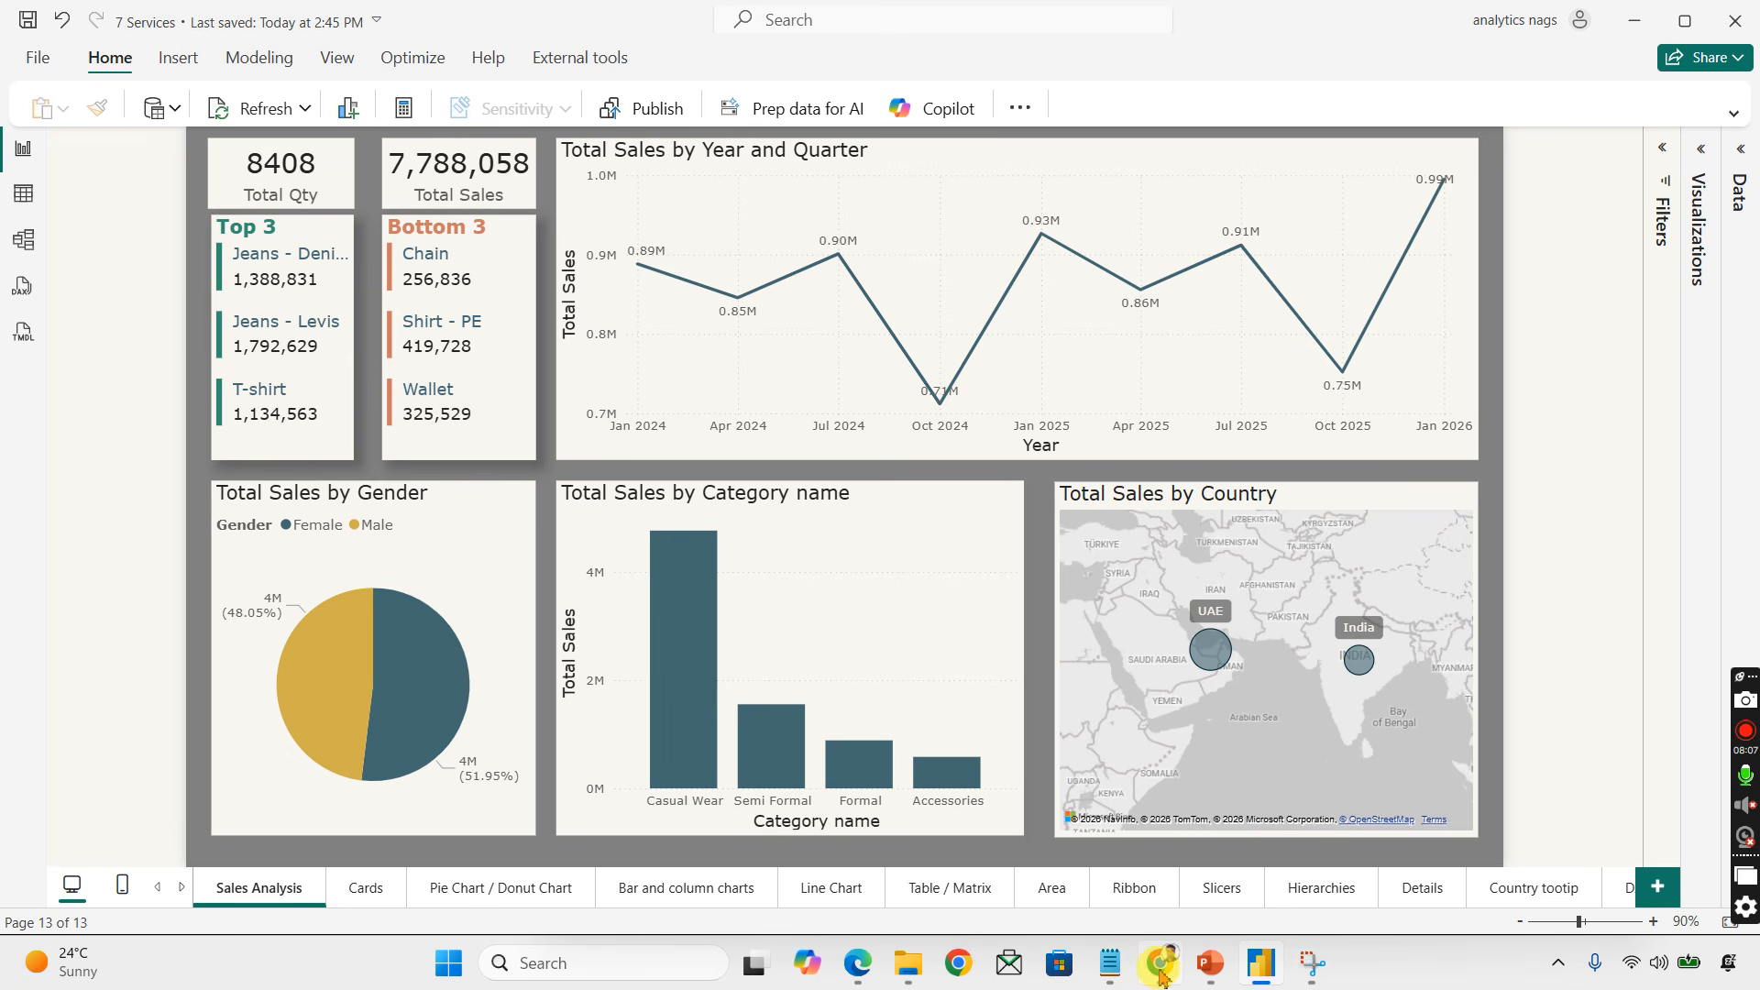
Step: Switch to the Power BI service in the browser and start creating a new workspace
{"action": "mouse_move", "coordinate": [1161, 976]}
{"action": "left_click", "coordinate": [1146, 776]}
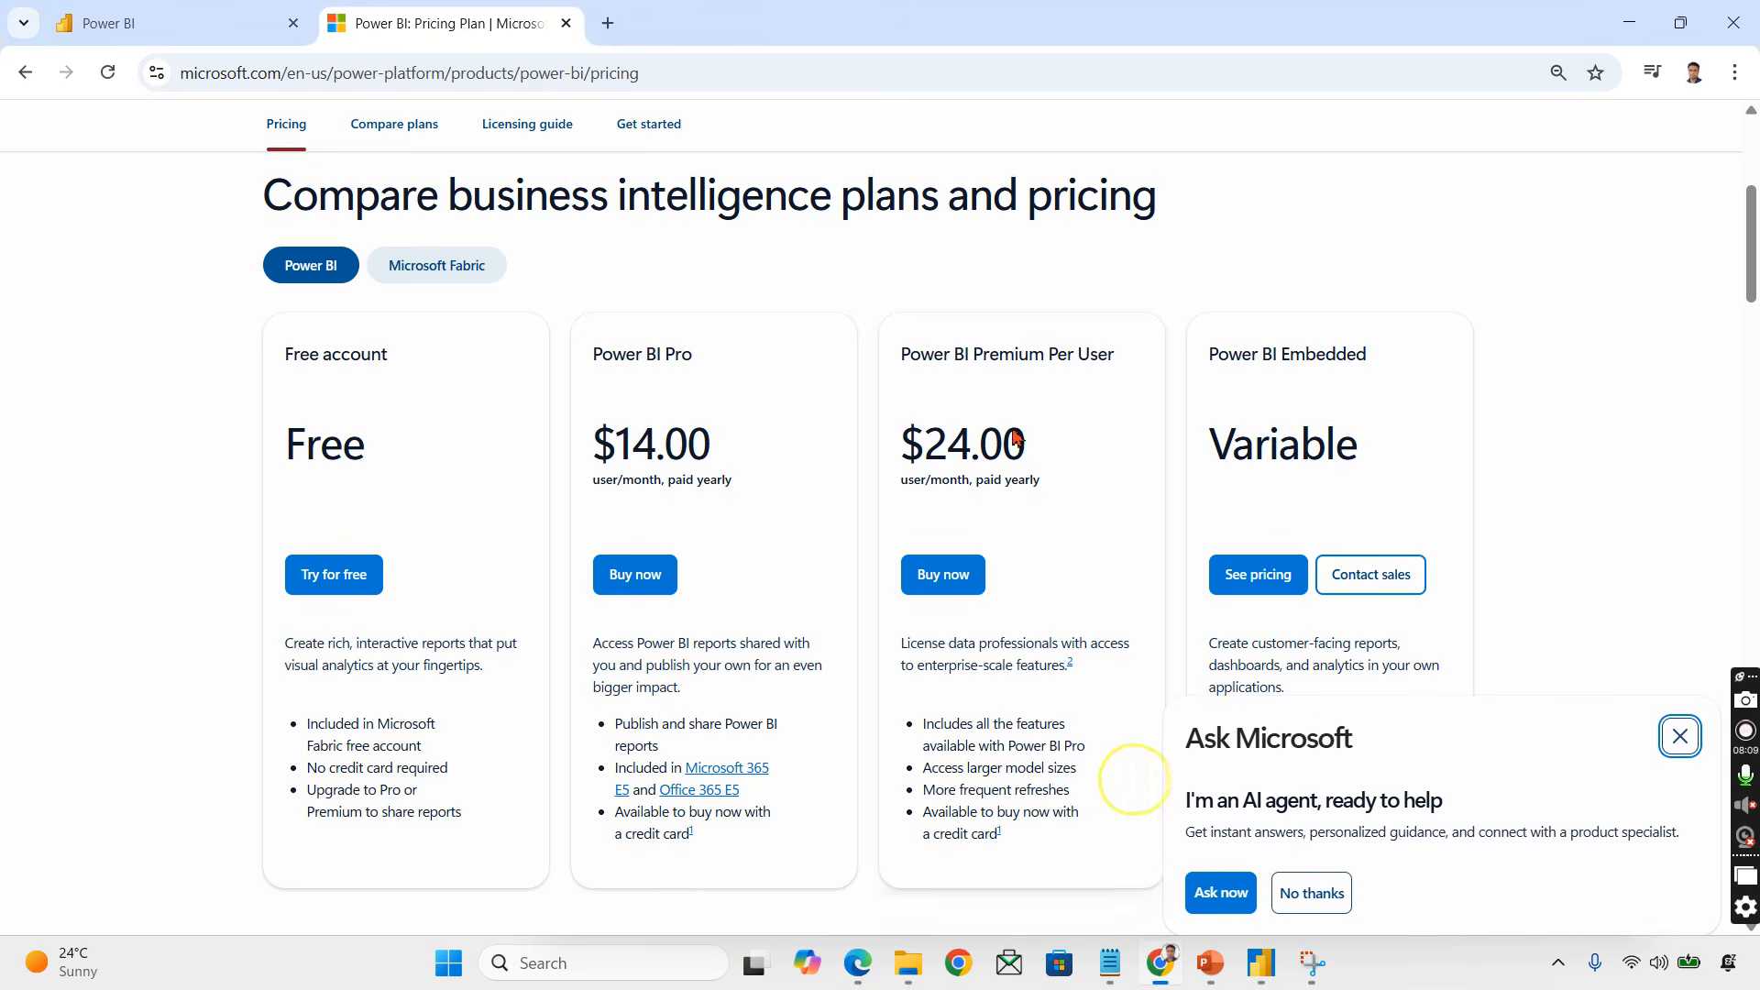
{"action": "left_click", "coordinate": [192, 35]}
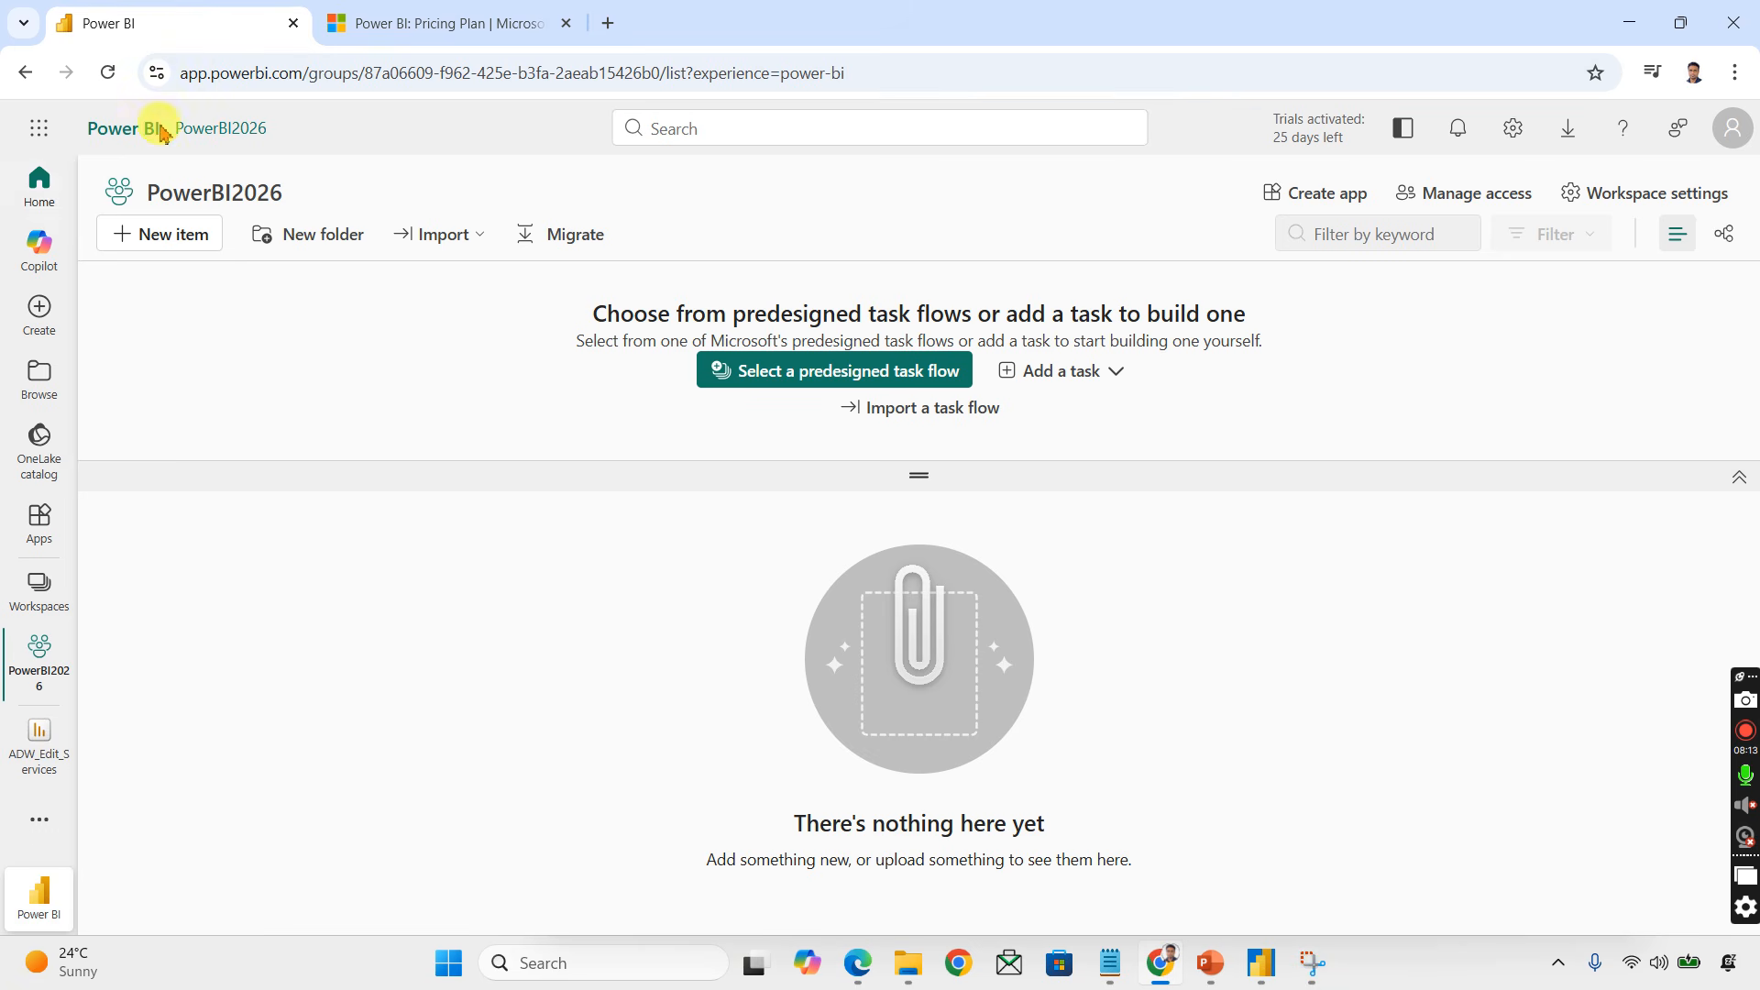
{"action": "left_click", "coordinate": [32, 602]}
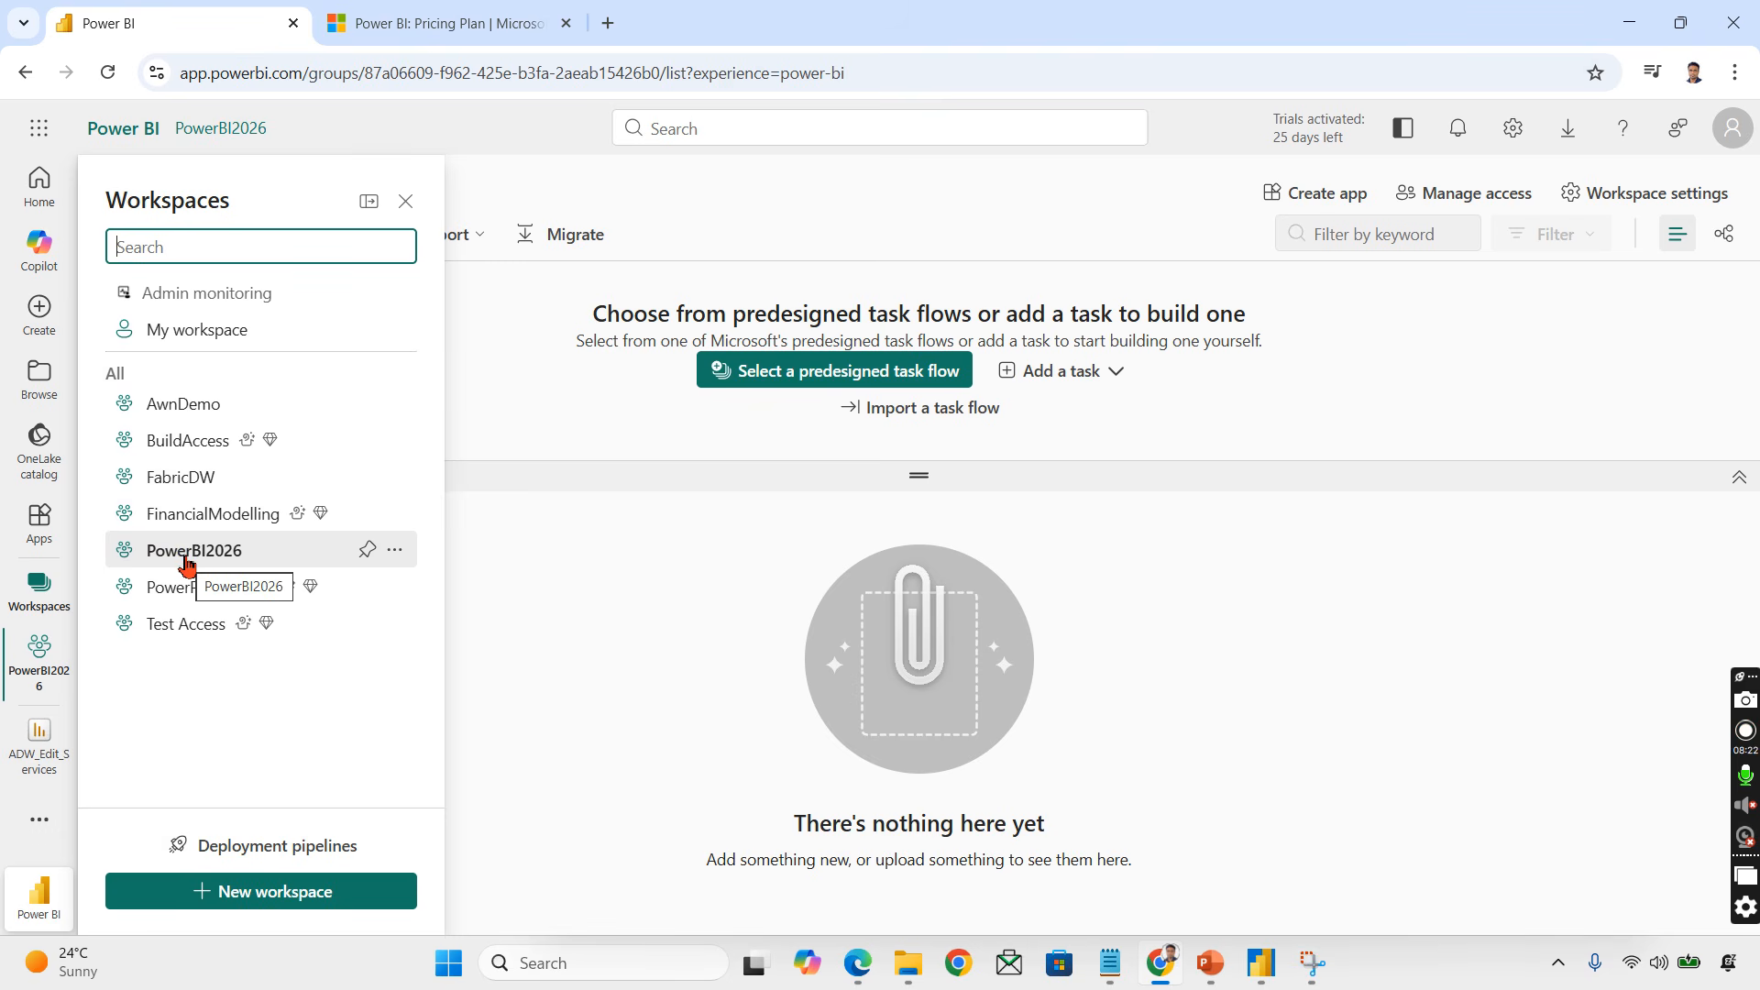
{"action": "left_click", "coordinate": [260, 735]}
{"action": "left_click", "coordinate": [334, 894]}
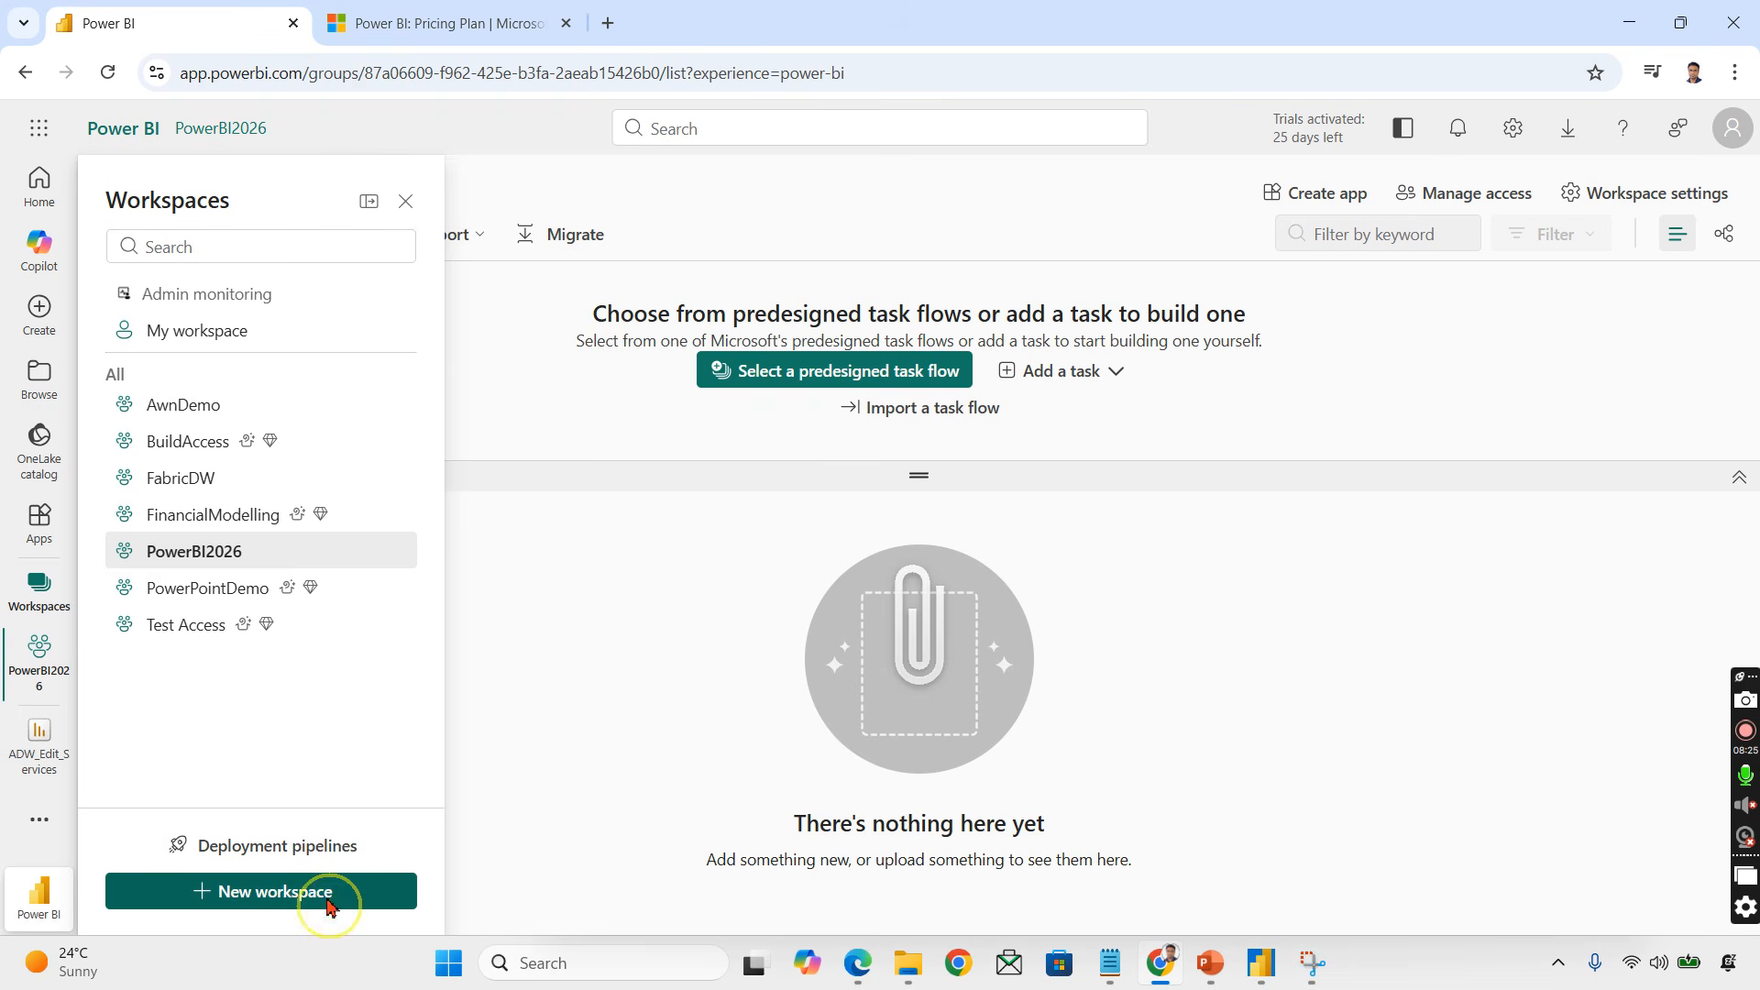
Step: Name the new workspace Practise2026
{"action": "left_click", "coordinate": [1201, 260]}
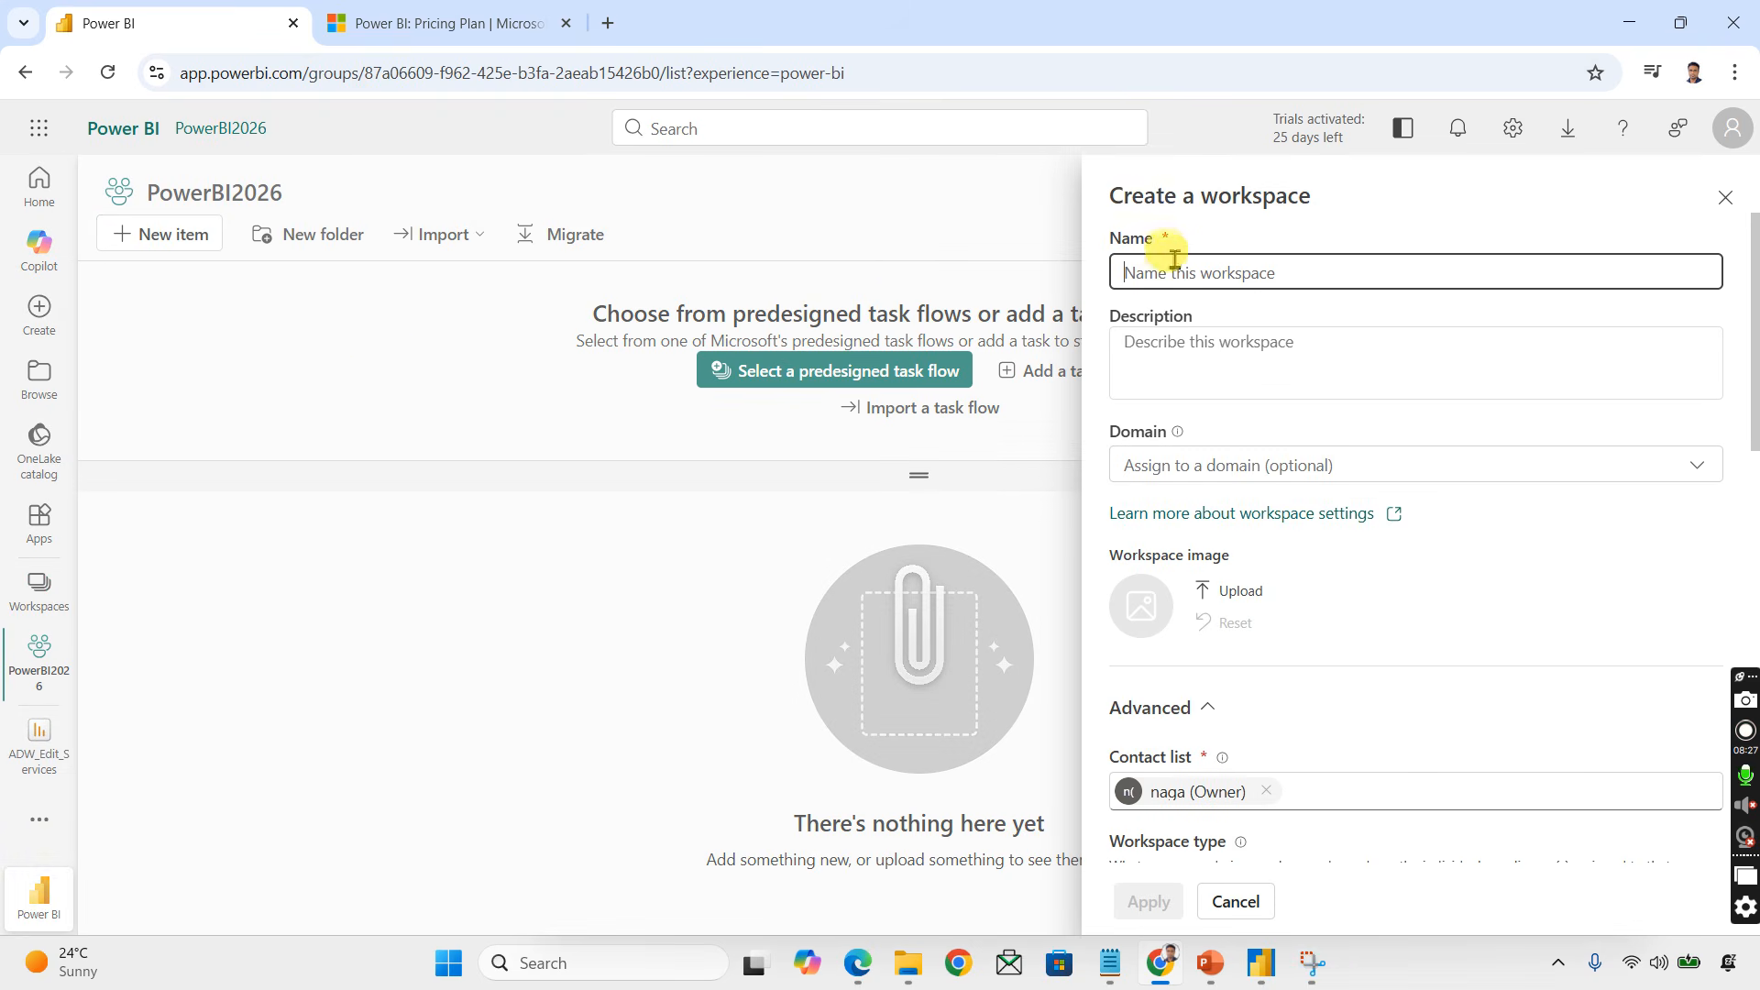
{"action": "type", "text": "P"}
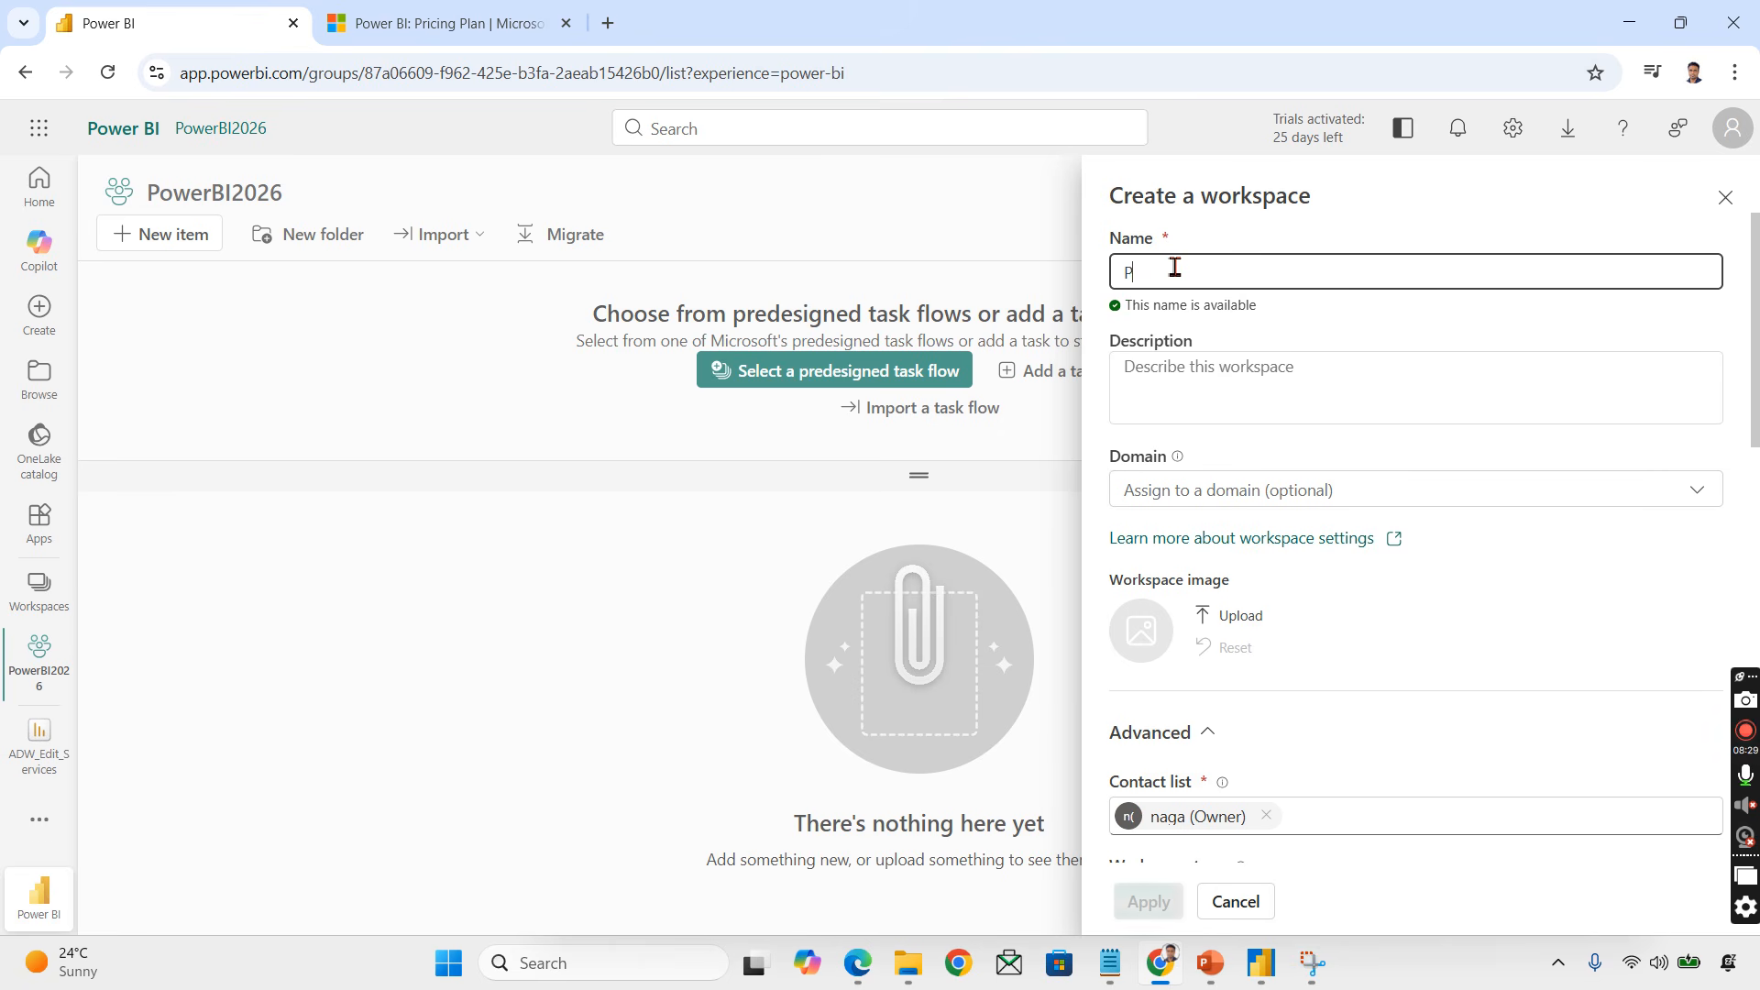
{"action": "type", "text": "ractise2026"}
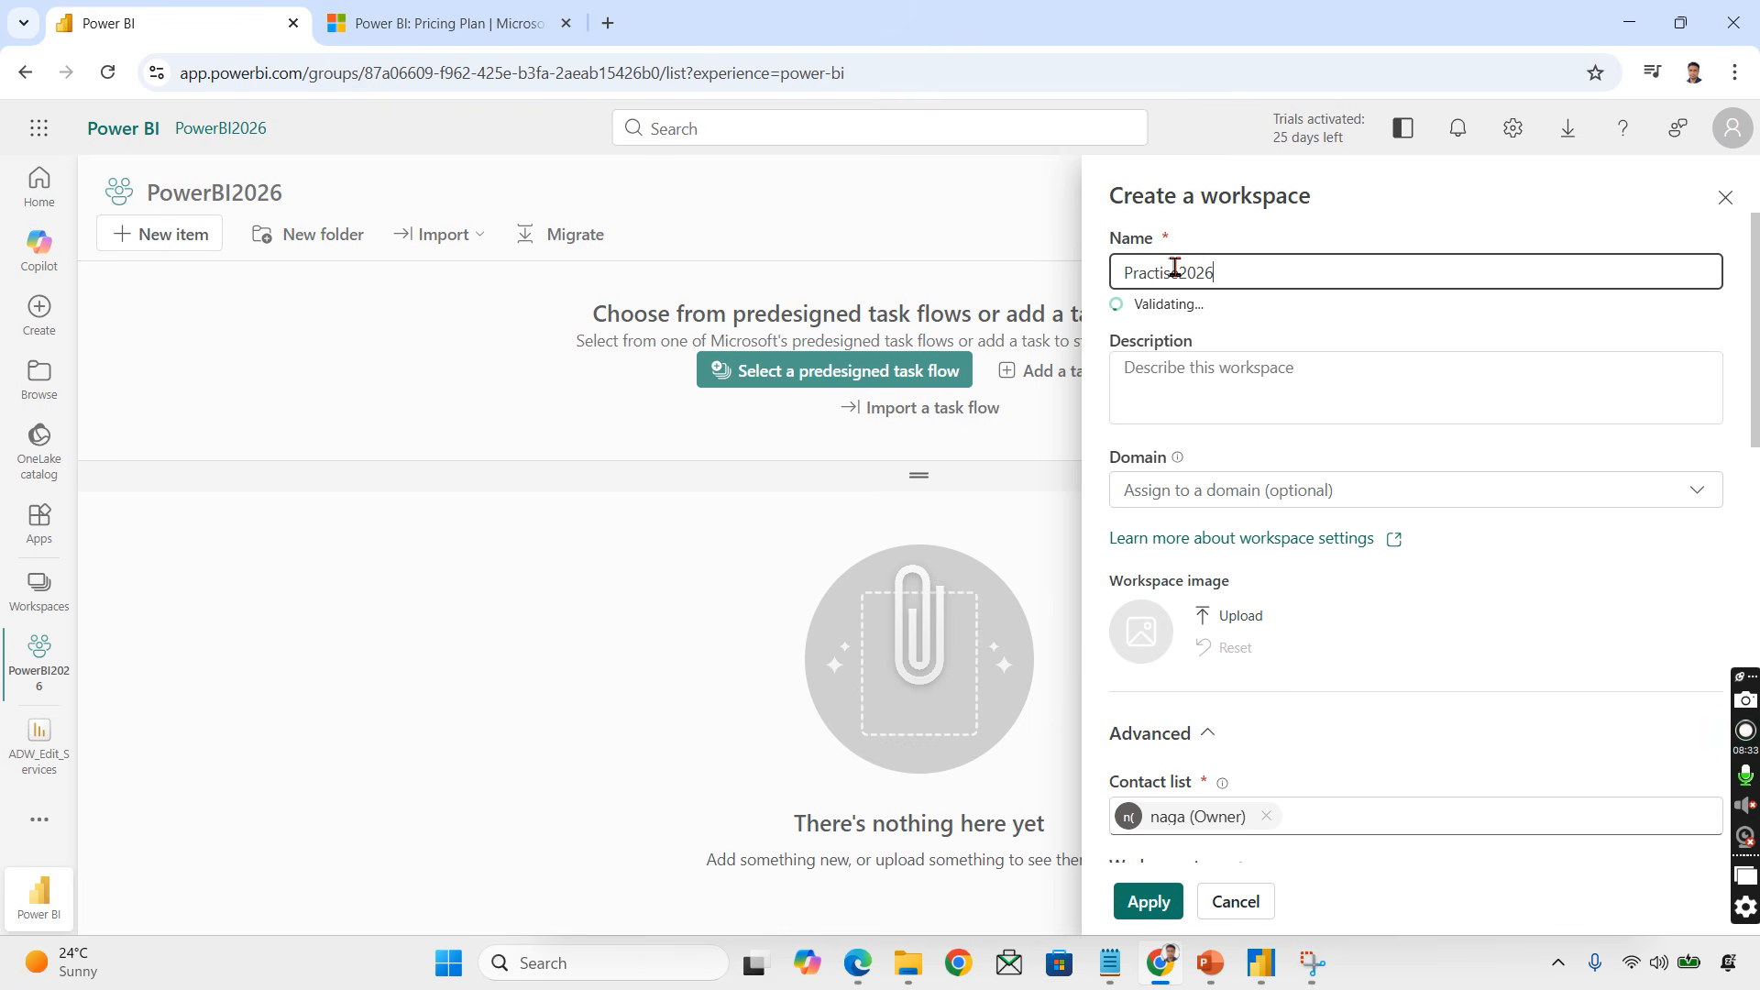
{"action": "key", "text": "ctrl+a"}
{"action": "left_click", "coordinate": [1238, 376]}
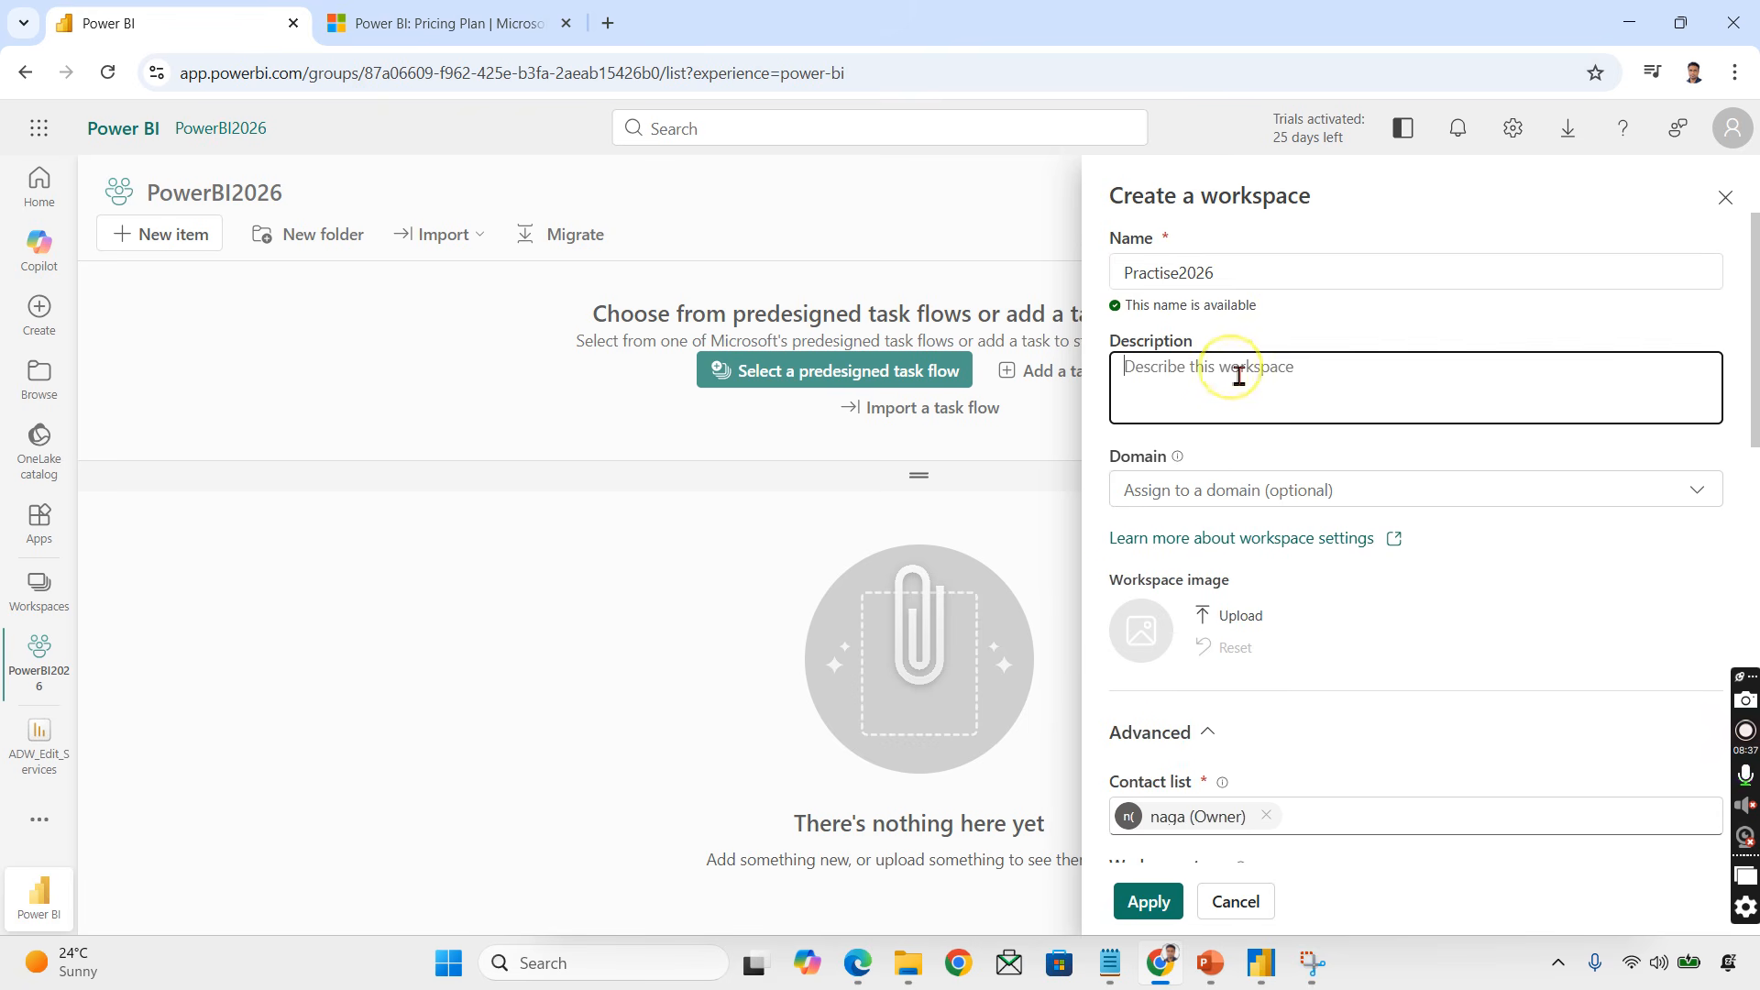
Step: Review the workspace type options, keep Power BI Pro, and apply to create the workspace
{"action": "scroll", "coordinate": [1454, 511], "scroll_direction": "down", "scroll_amount": 7}
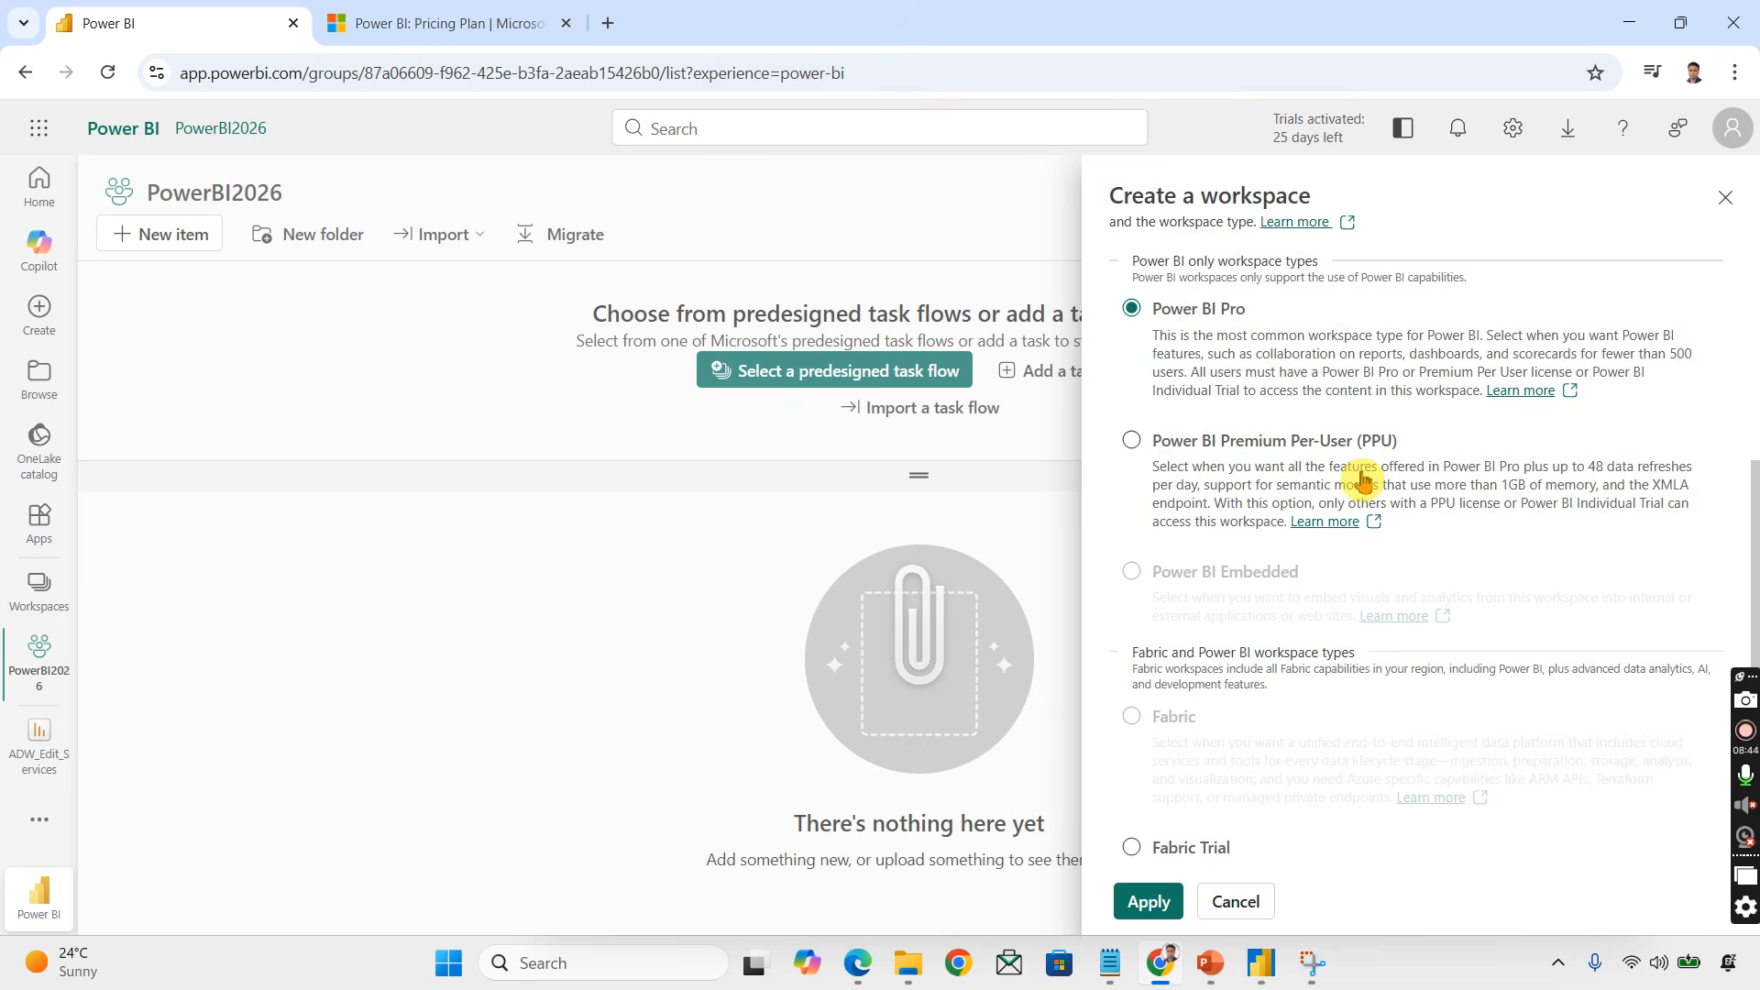
{"action": "scroll", "coordinate": [1362, 480], "scroll_direction": "down", "scroll_amount": 3}
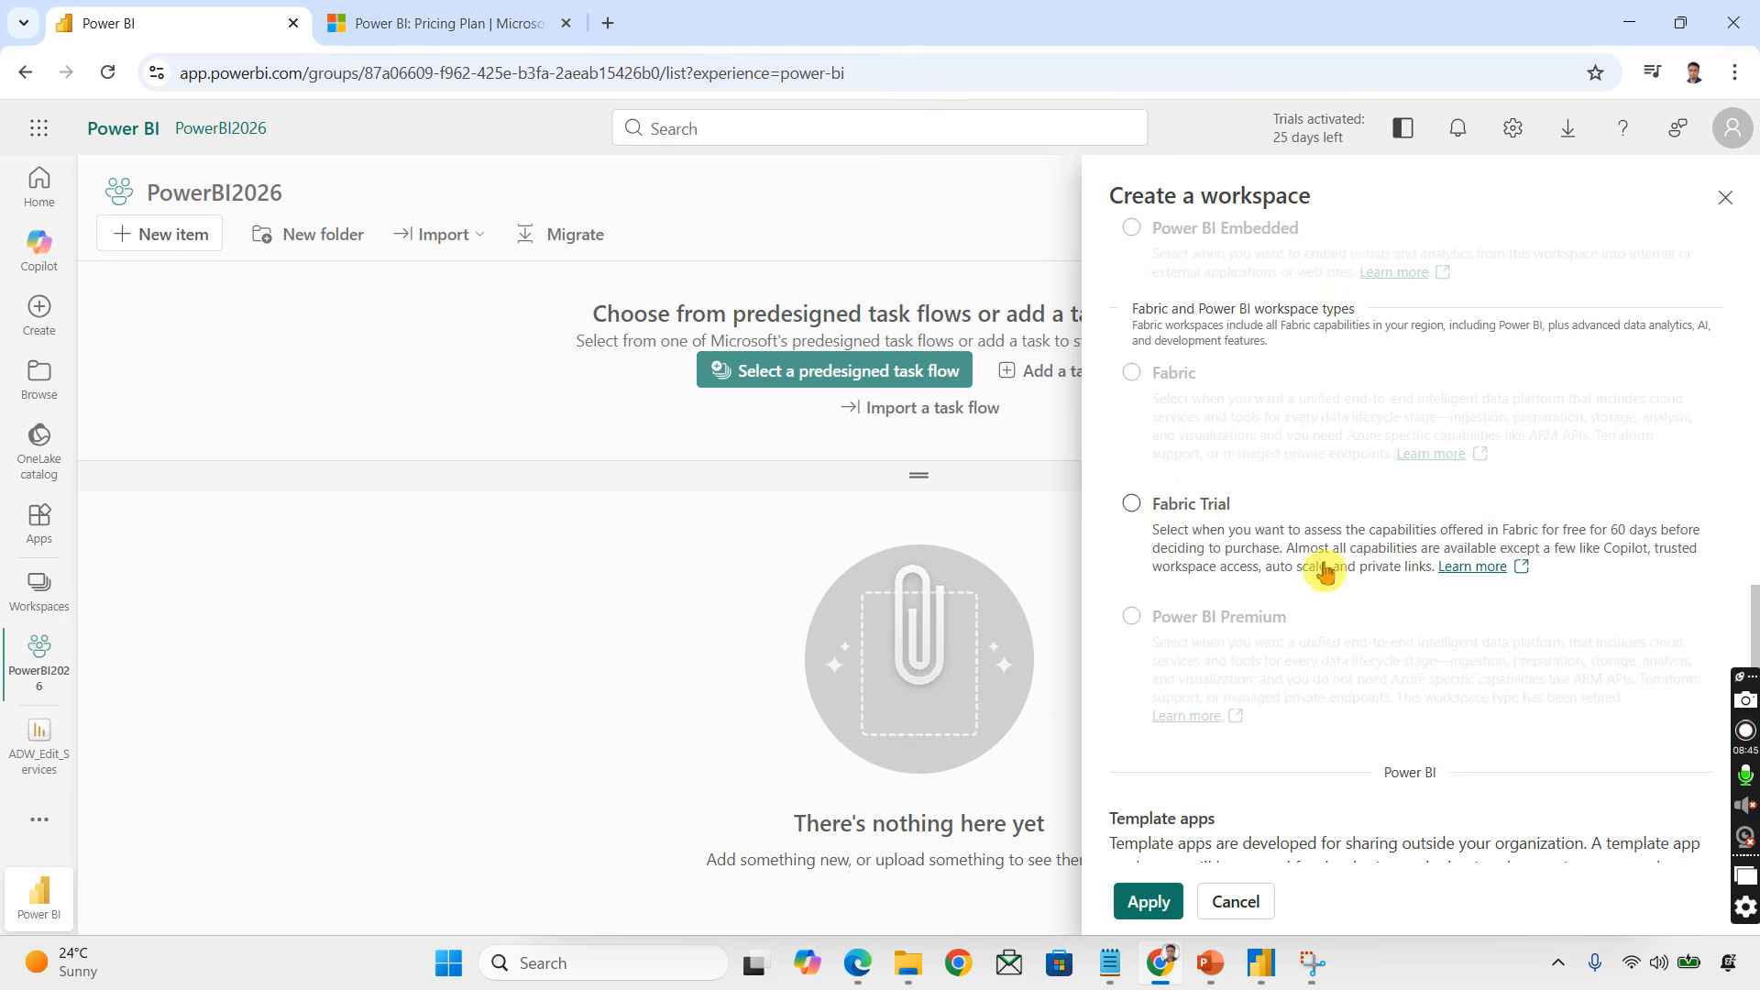
{"action": "scroll", "coordinate": [1292, 633], "scroll_direction": "down", "scroll_amount": 1}
{"action": "scroll", "coordinate": [1280, 676], "scroll_direction": "up", "scroll_amount": 10}
{"action": "scroll", "coordinate": [1323, 746], "scroll_direction": "down", "scroll_amount": 7}
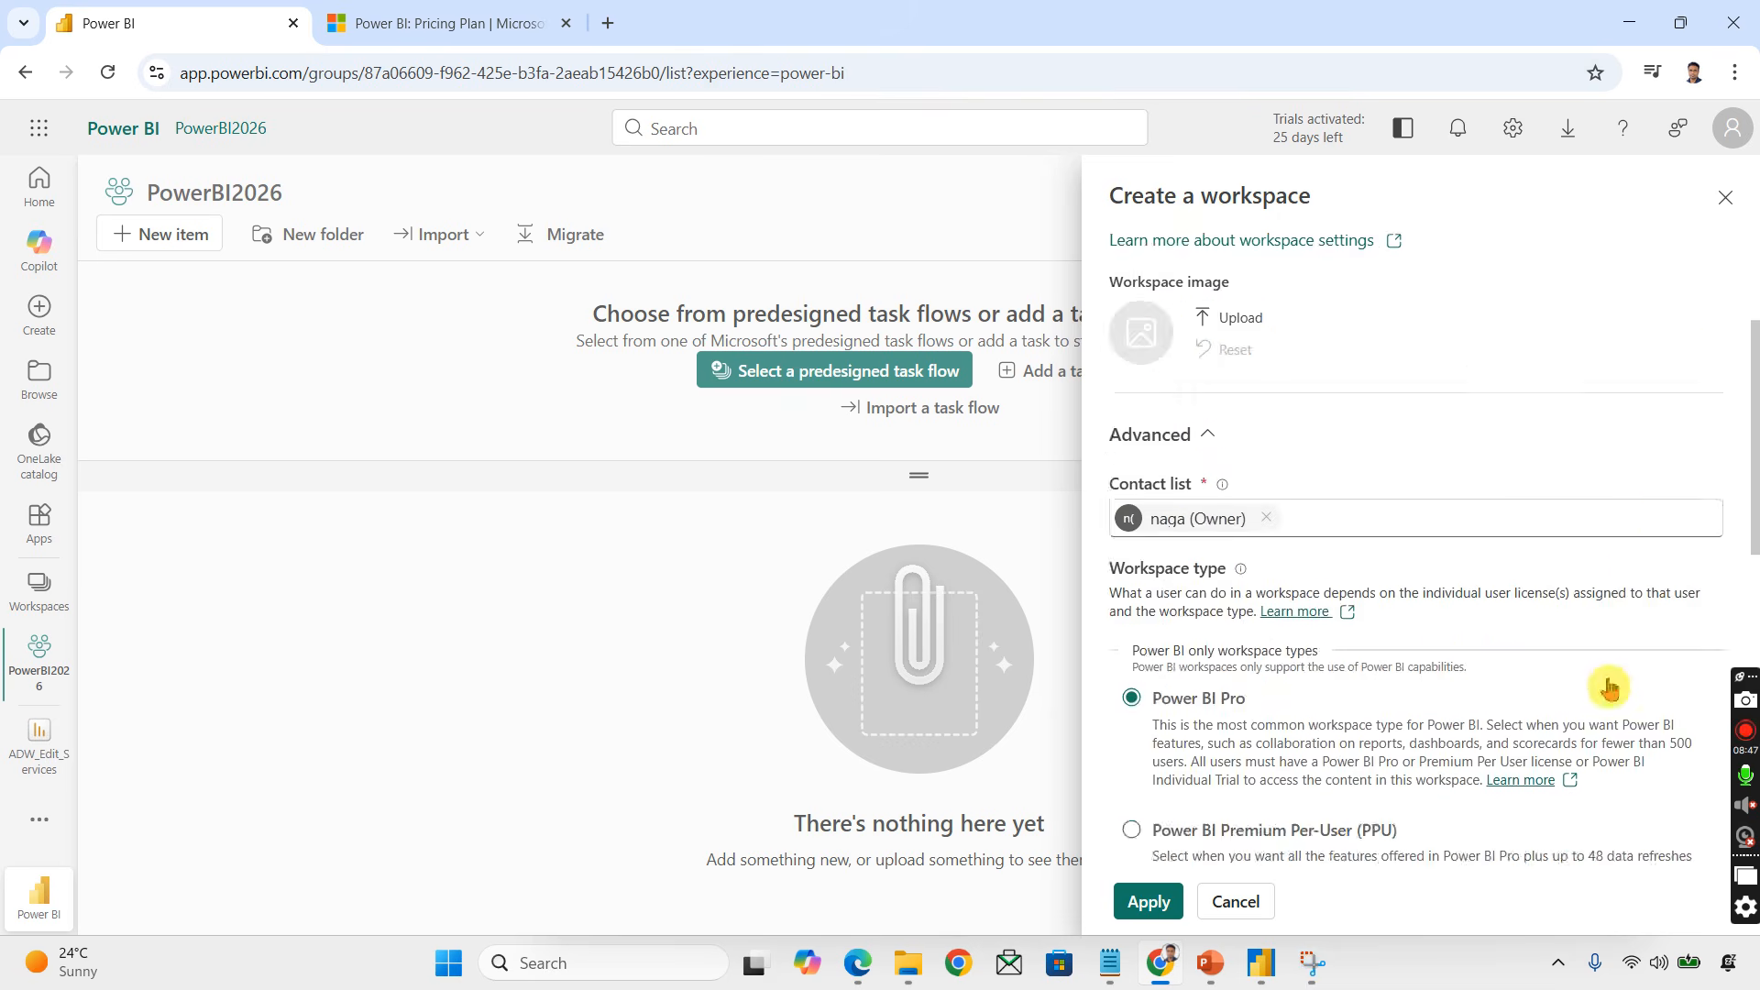
{"action": "scroll", "coordinate": [1277, 605], "scroll_direction": "up", "scroll_amount": 1}
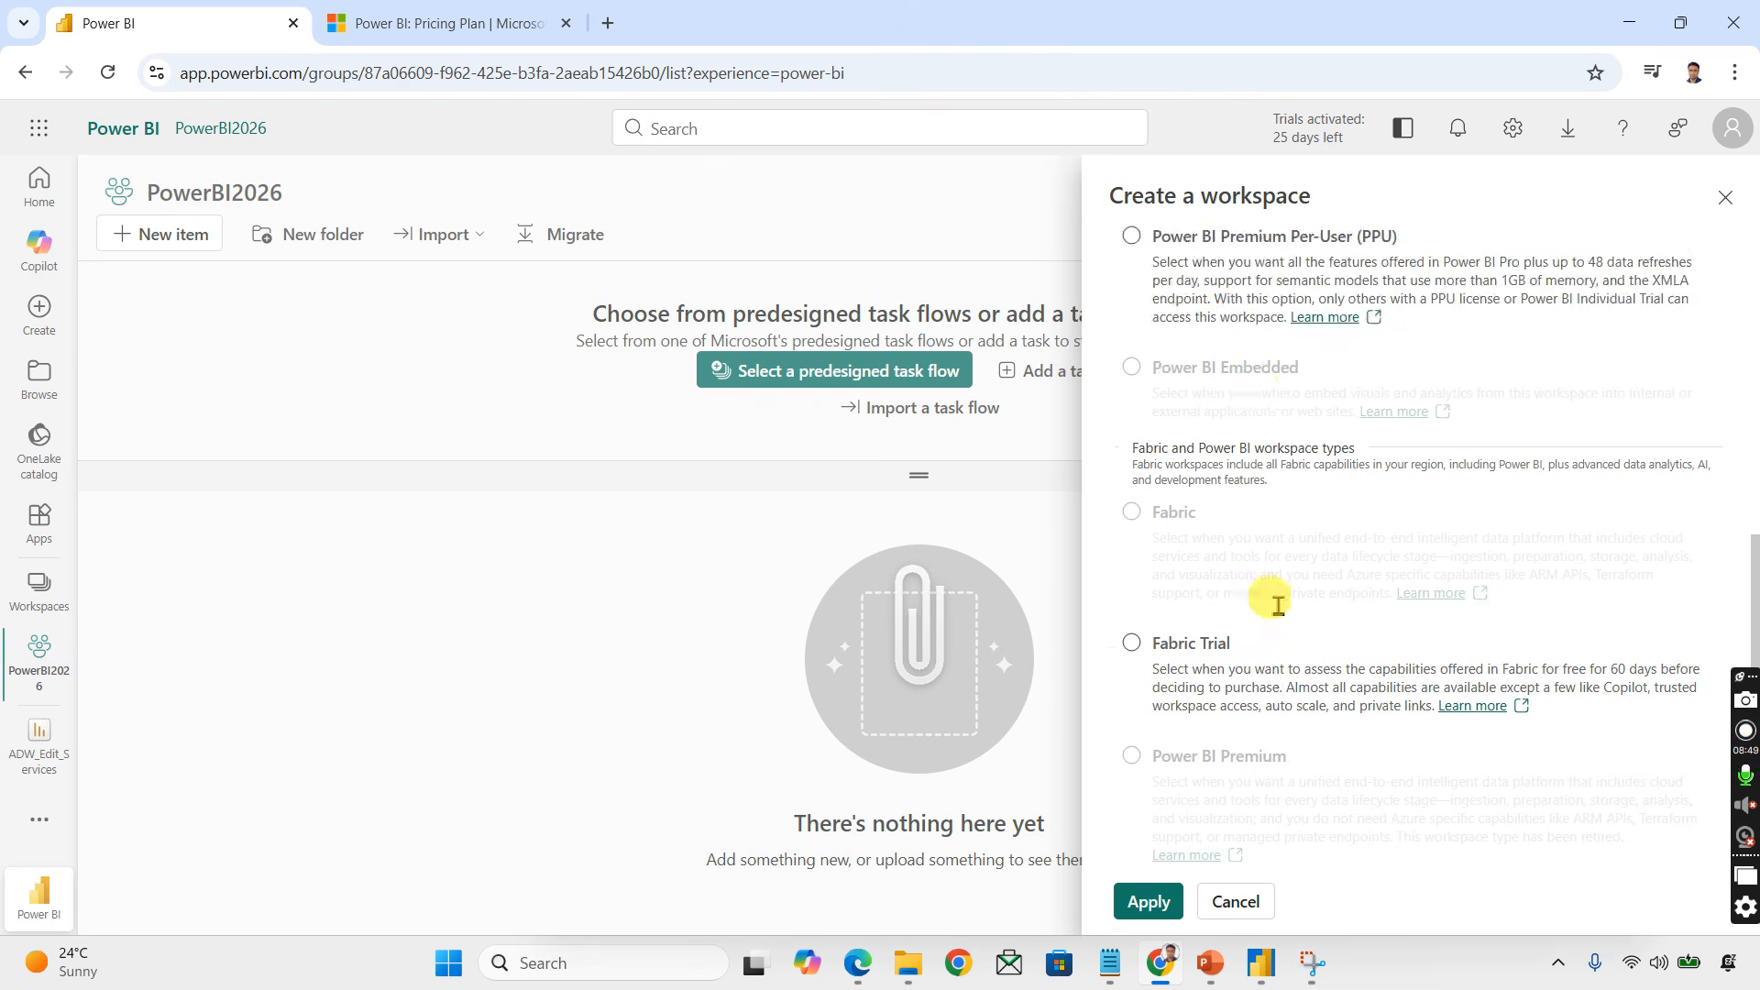
{"action": "scroll", "coordinate": [1276, 605], "scroll_direction": "up", "scroll_amount": 2}
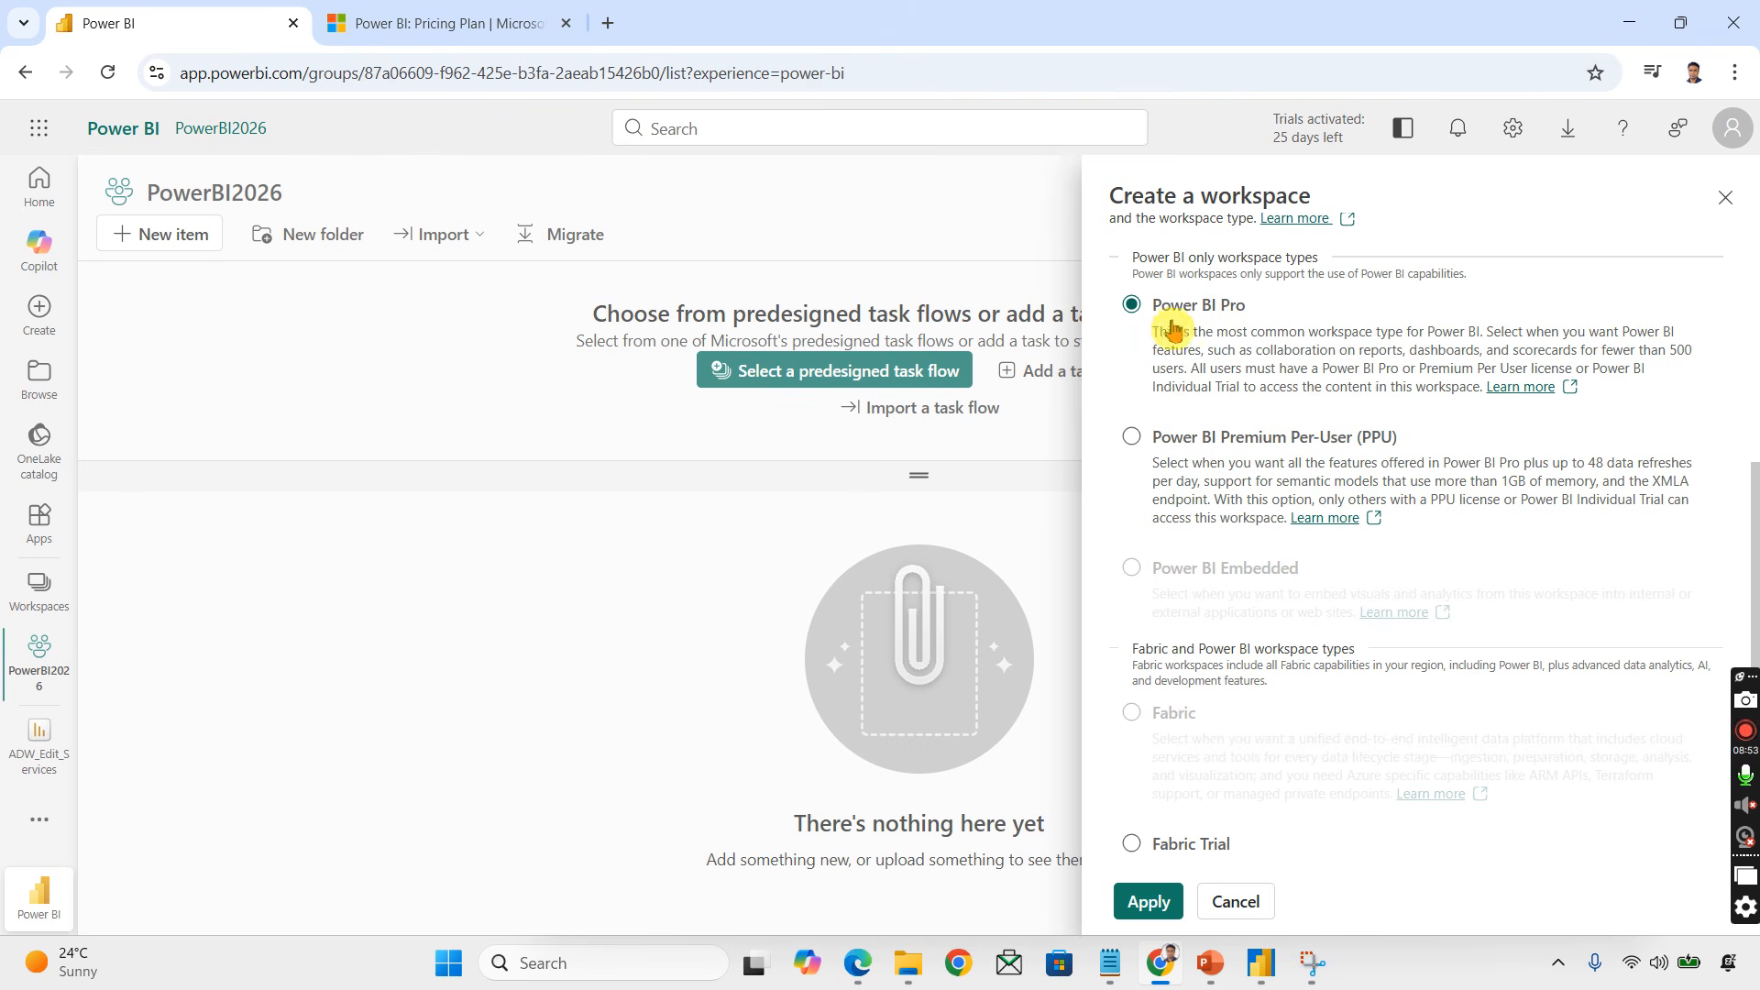
{"action": "left_click", "coordinate": [1157, 900]}
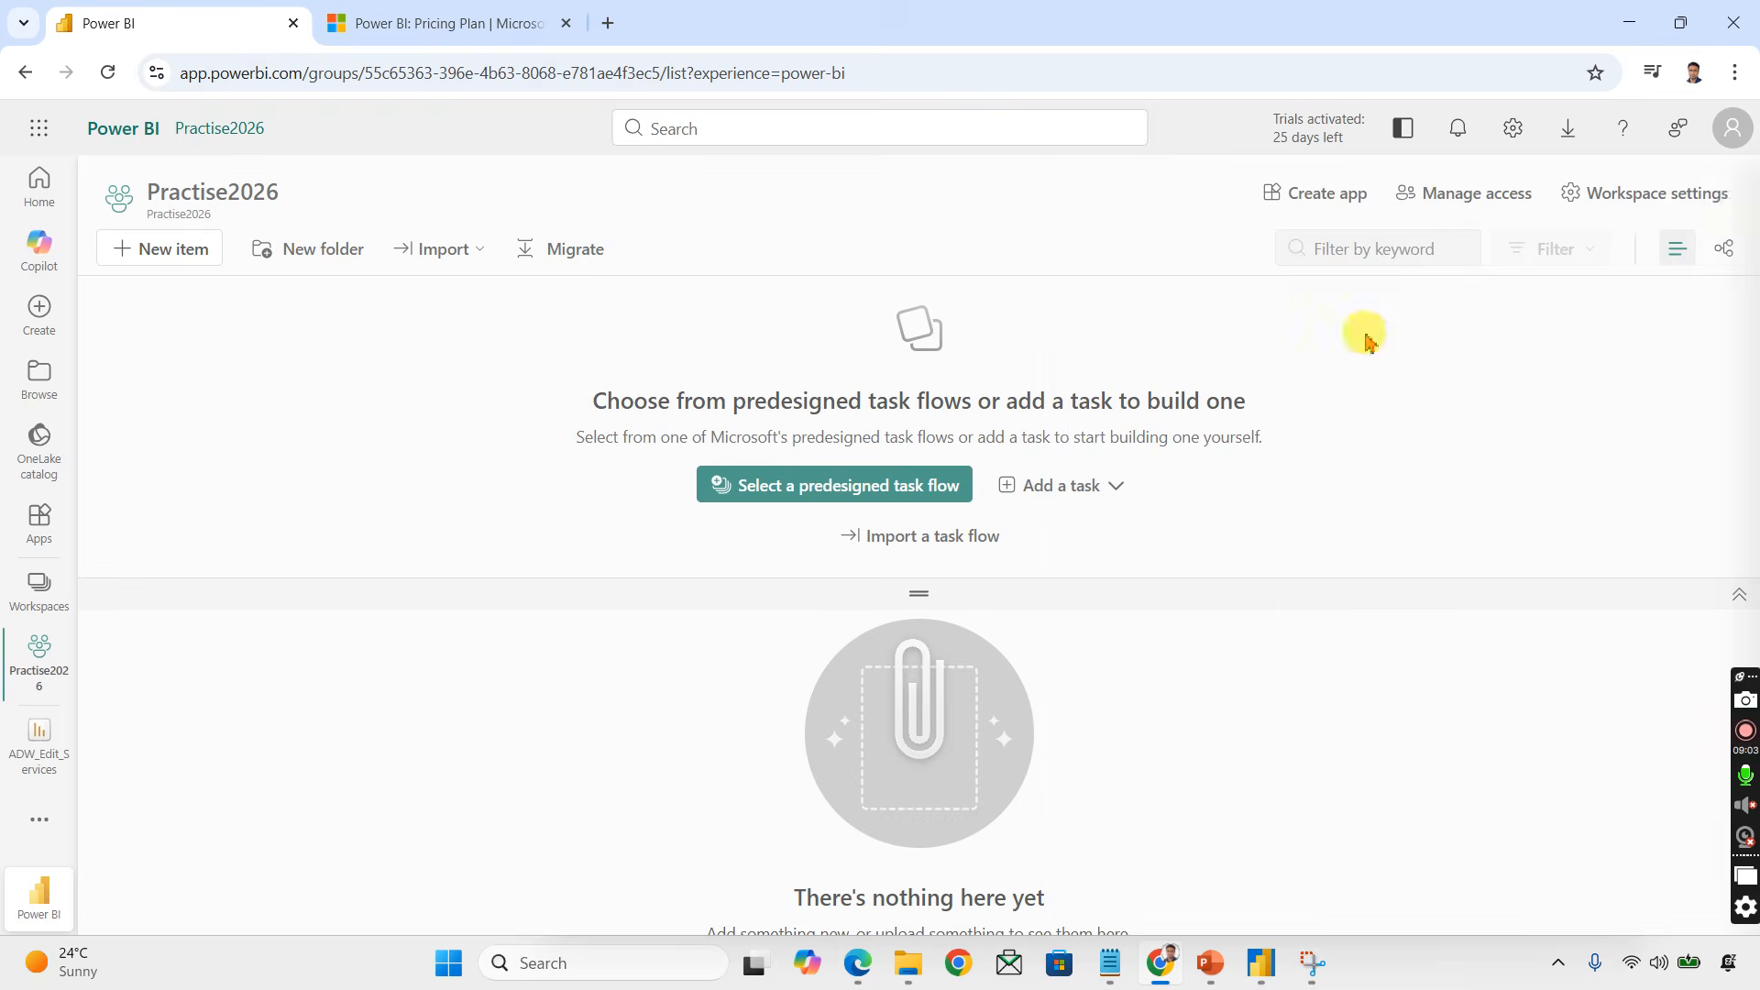
Step: Open the PowerBI2026 workspace from the workspaces list
{"action": "left_click", "coordinate": [39, 591]}
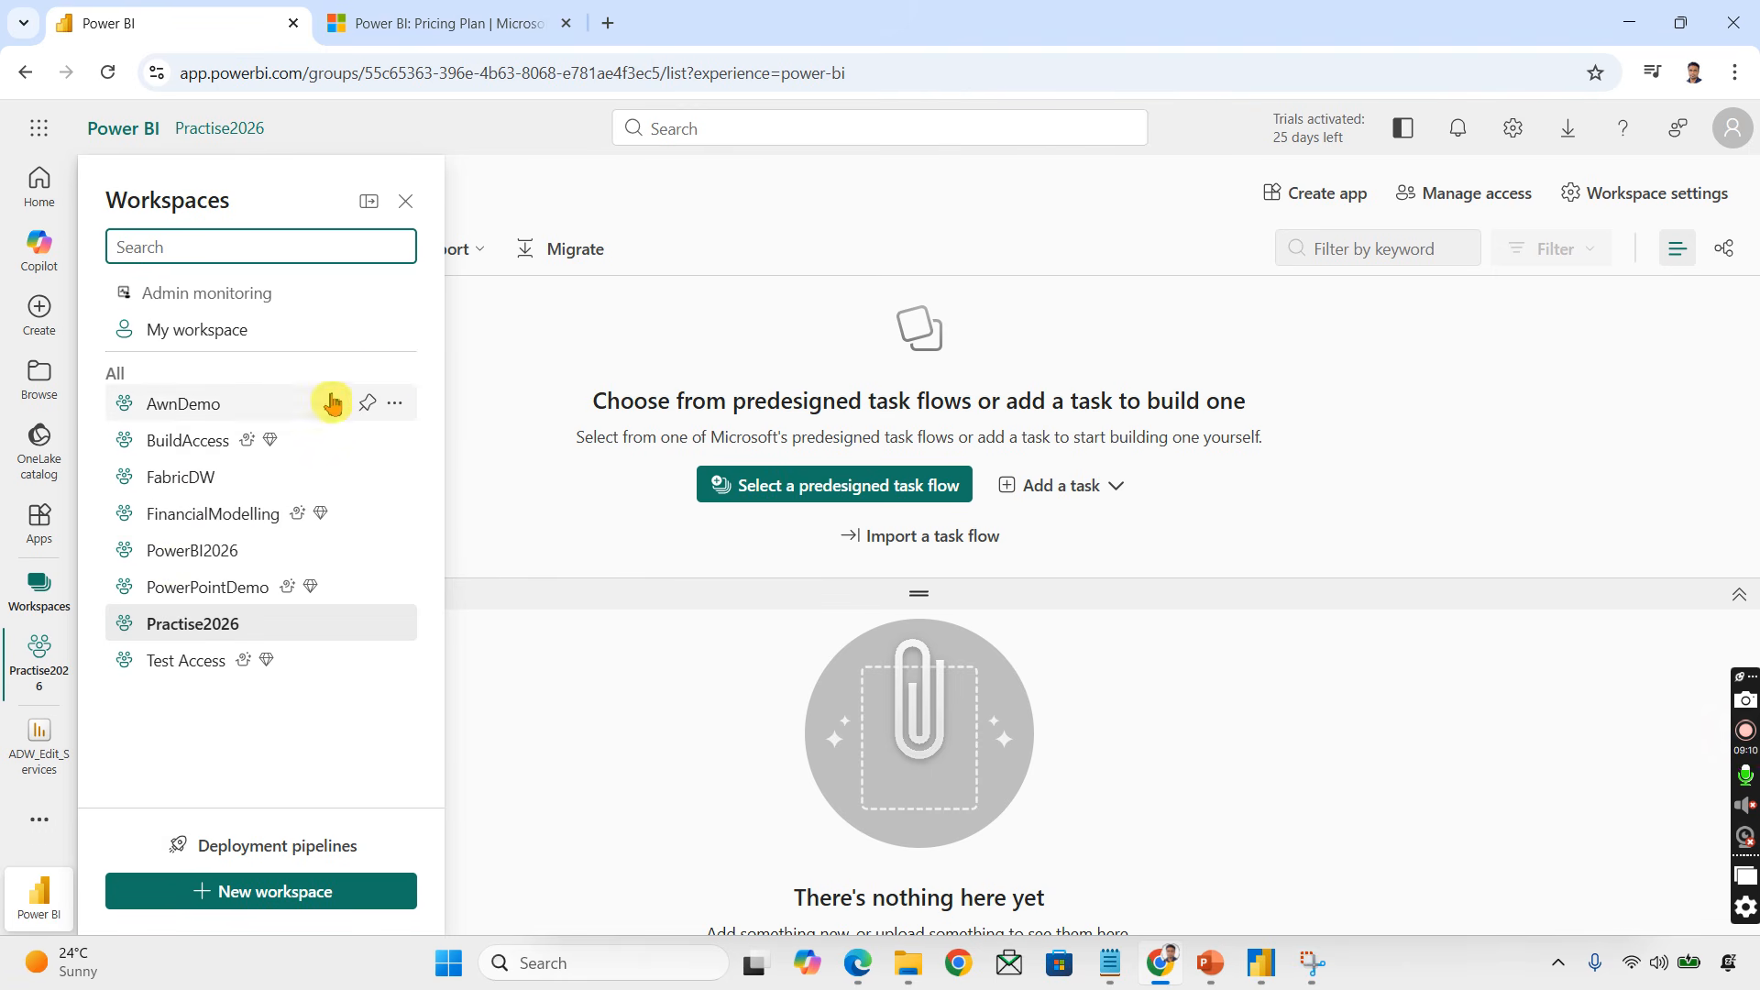
{"action": "left_click", "coordinate": [225, 564]}
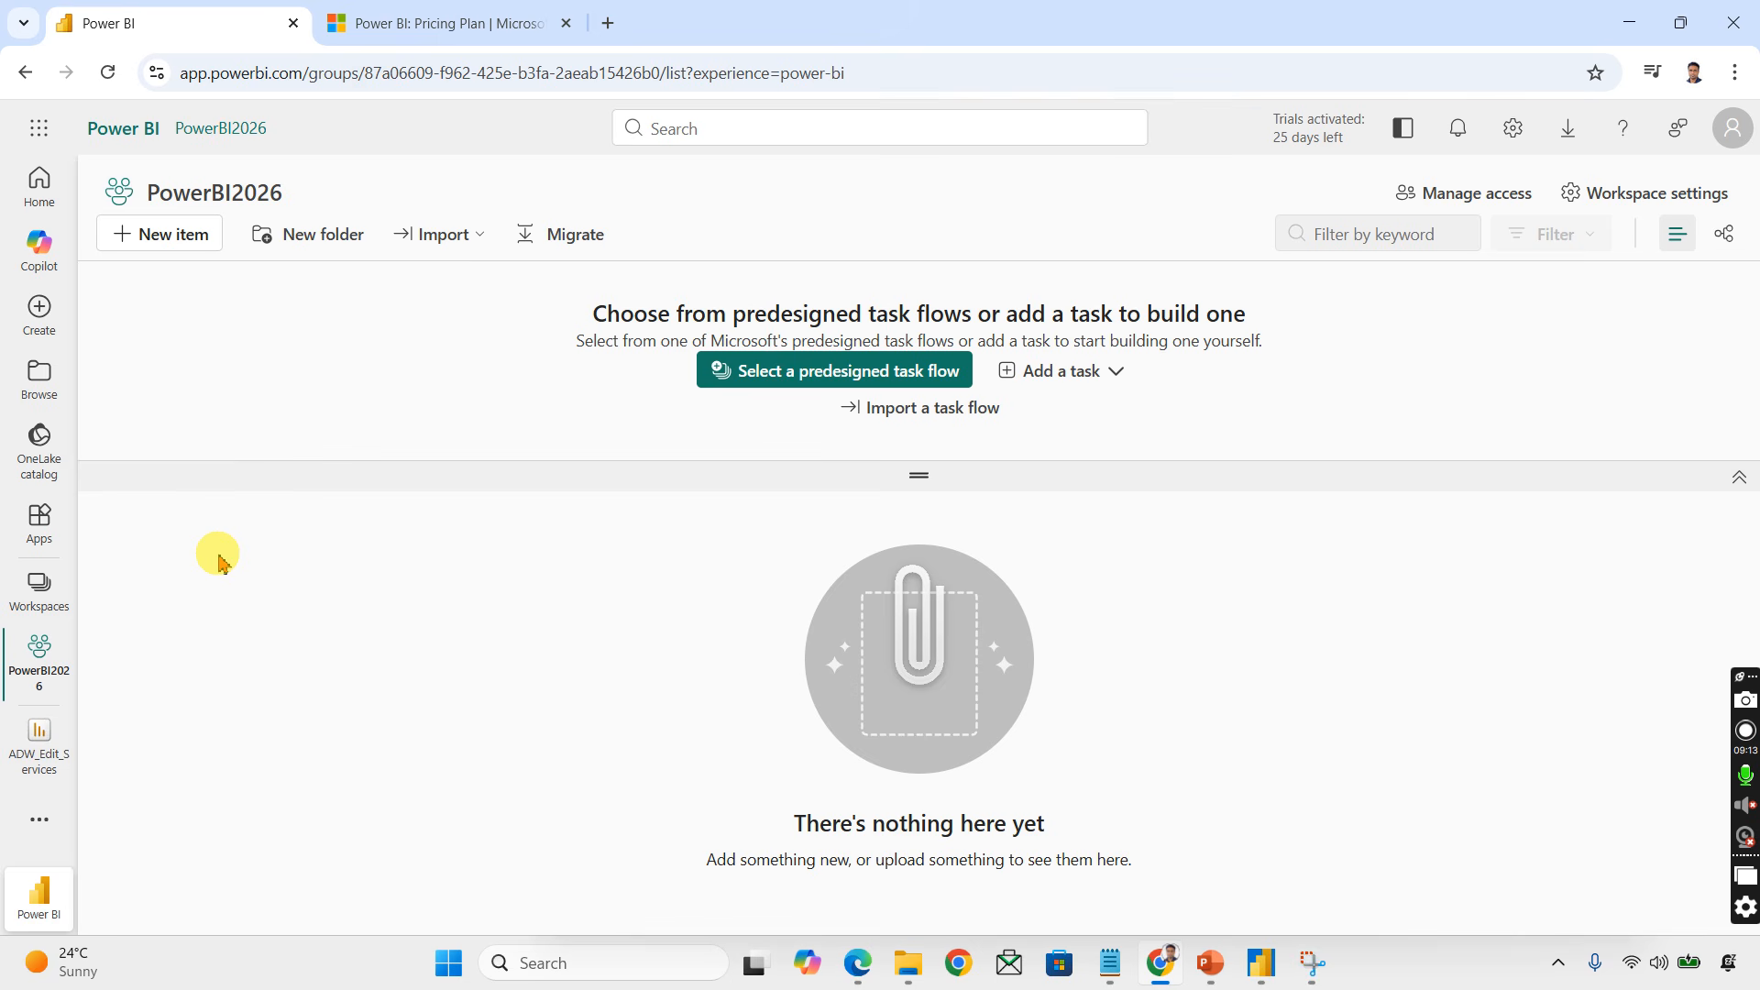
{"action": "left_click", "coordinate": [213, 203]}
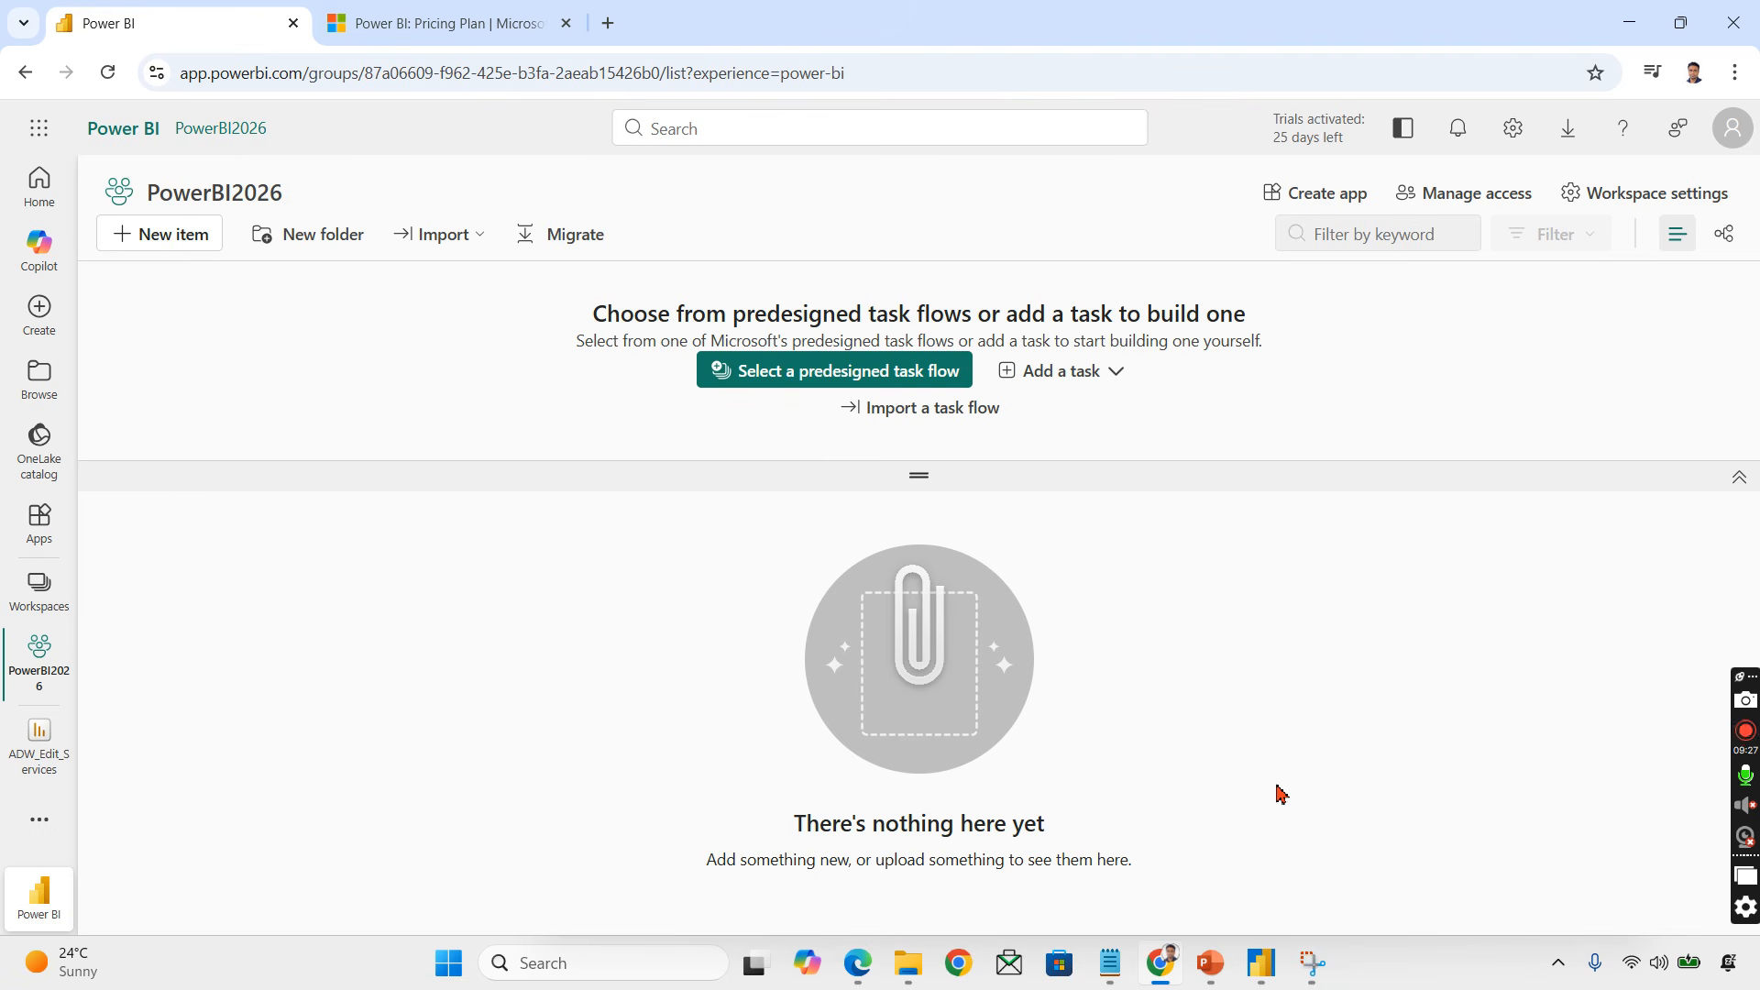
Step: Switch to the desktop report and publish it to the PowerBI2026 workspace
{"action": "left_click", "coordinate": [1256, 965]}
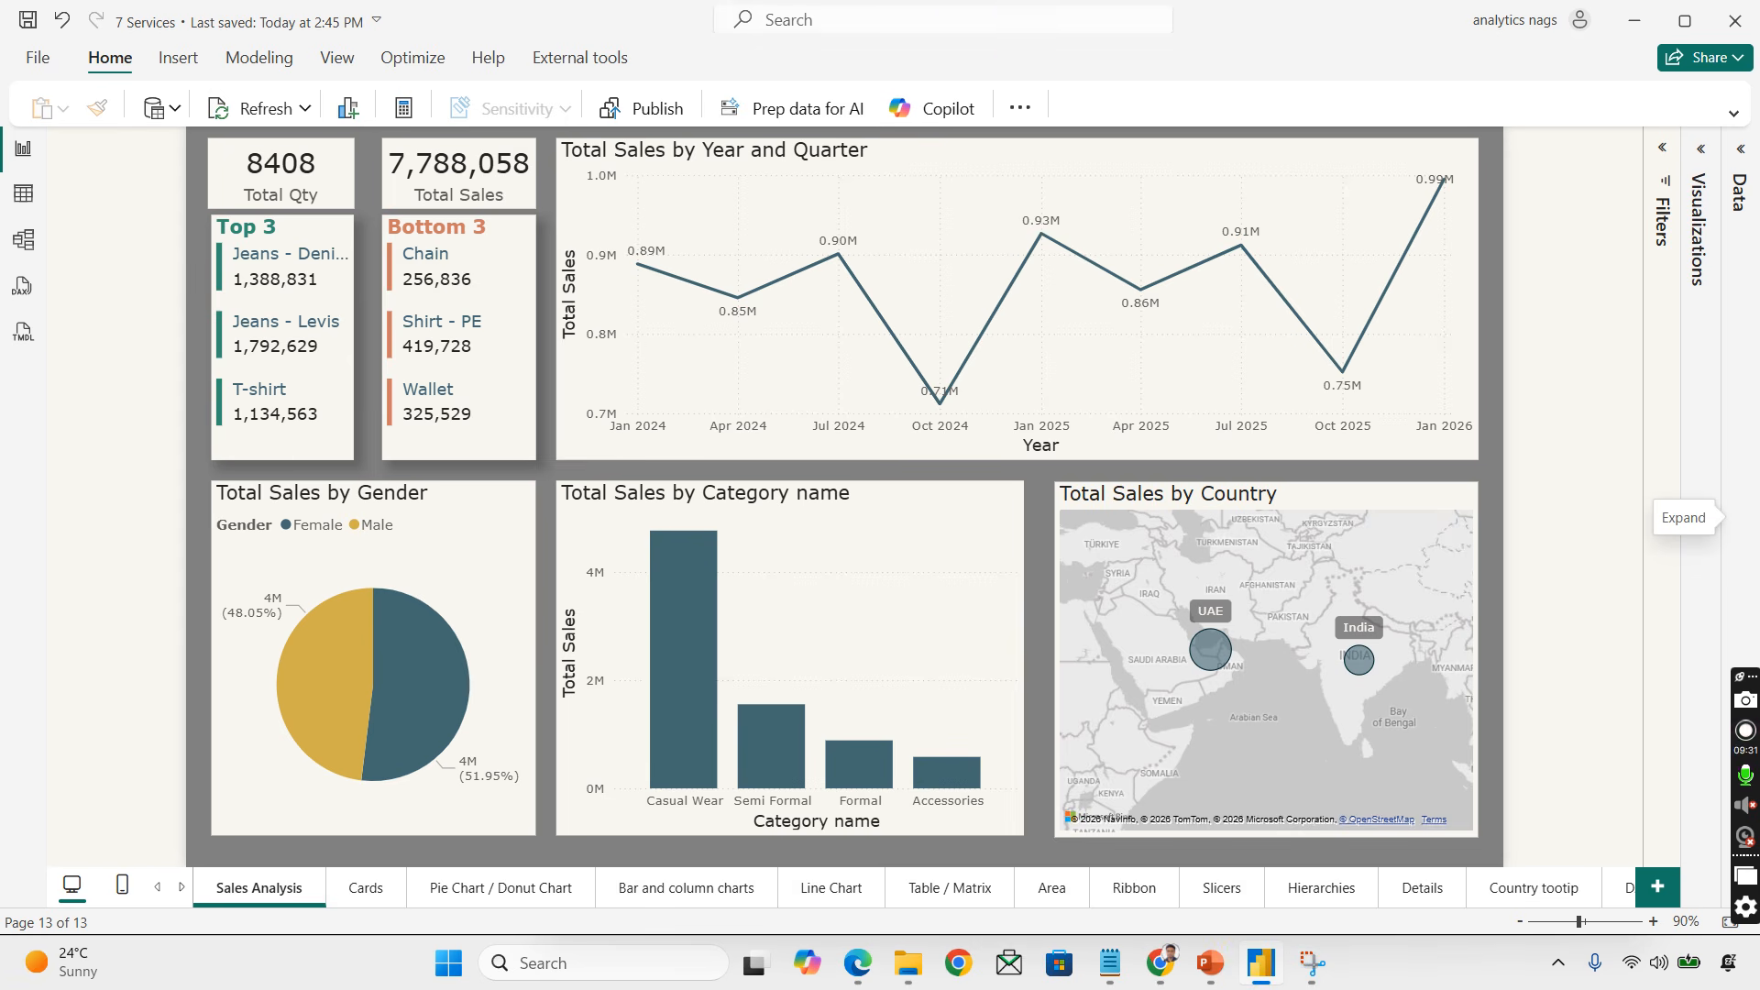
{"action": "left_click", "coordinate": [631, 117]}
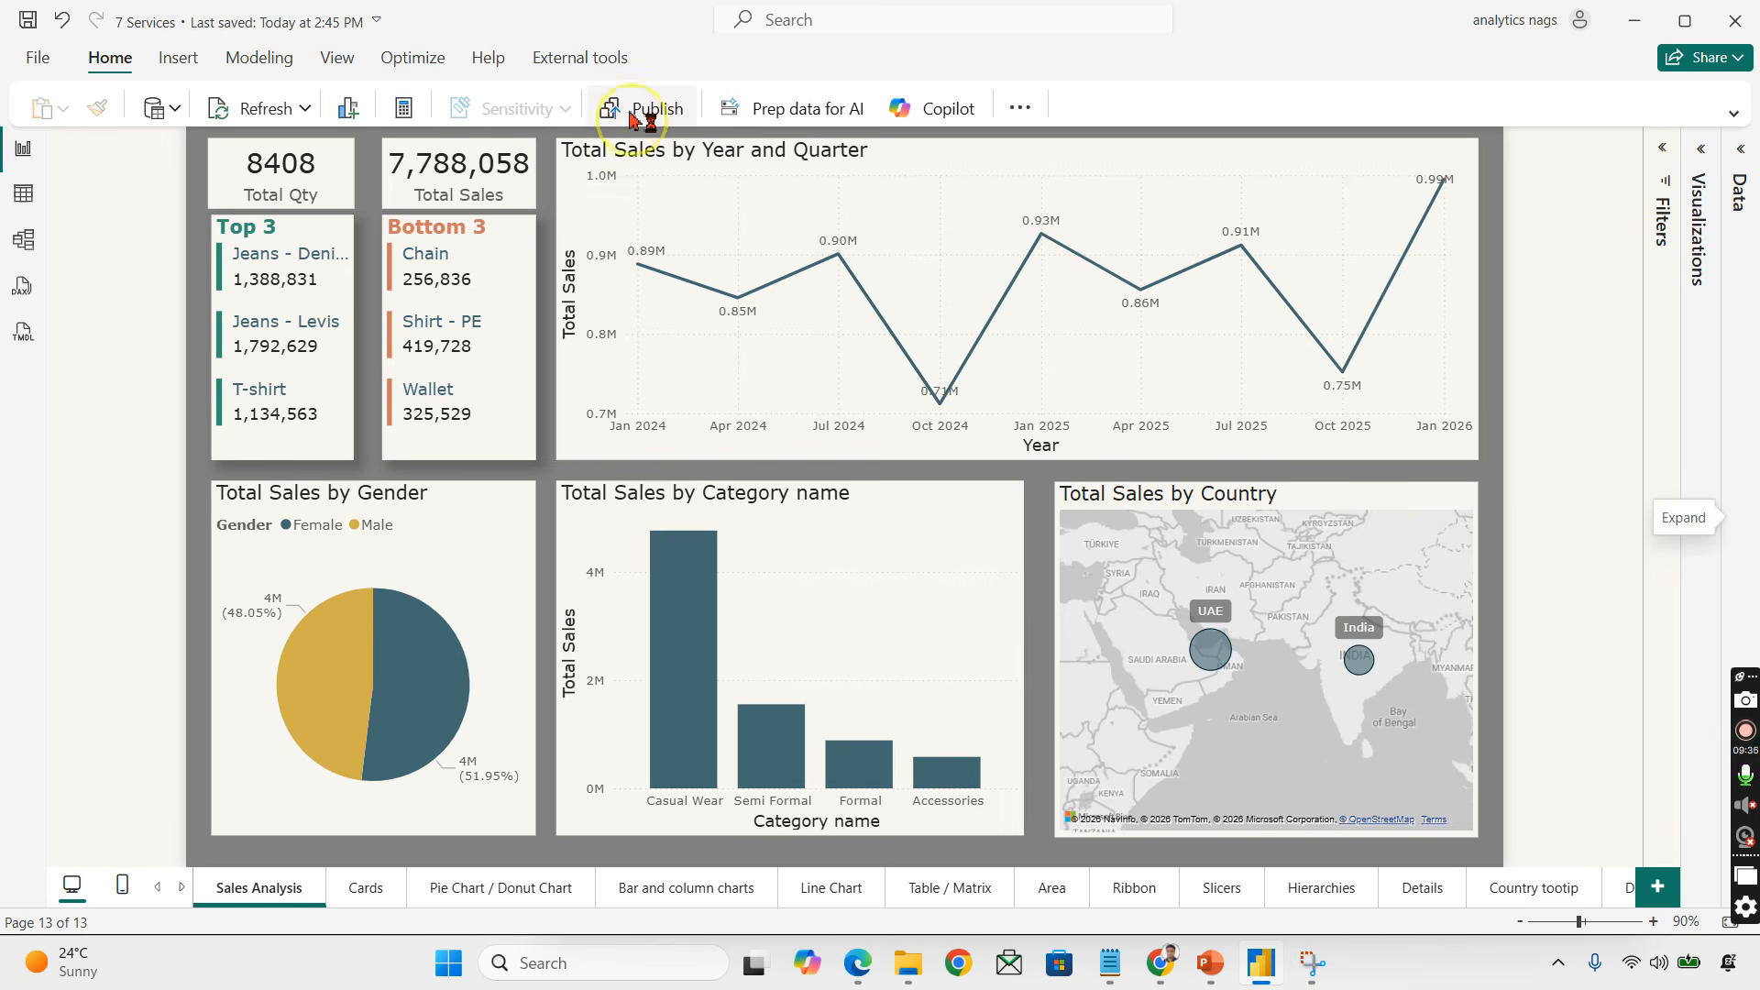
{"action": "left_click", "coordinate": [974, 523]}
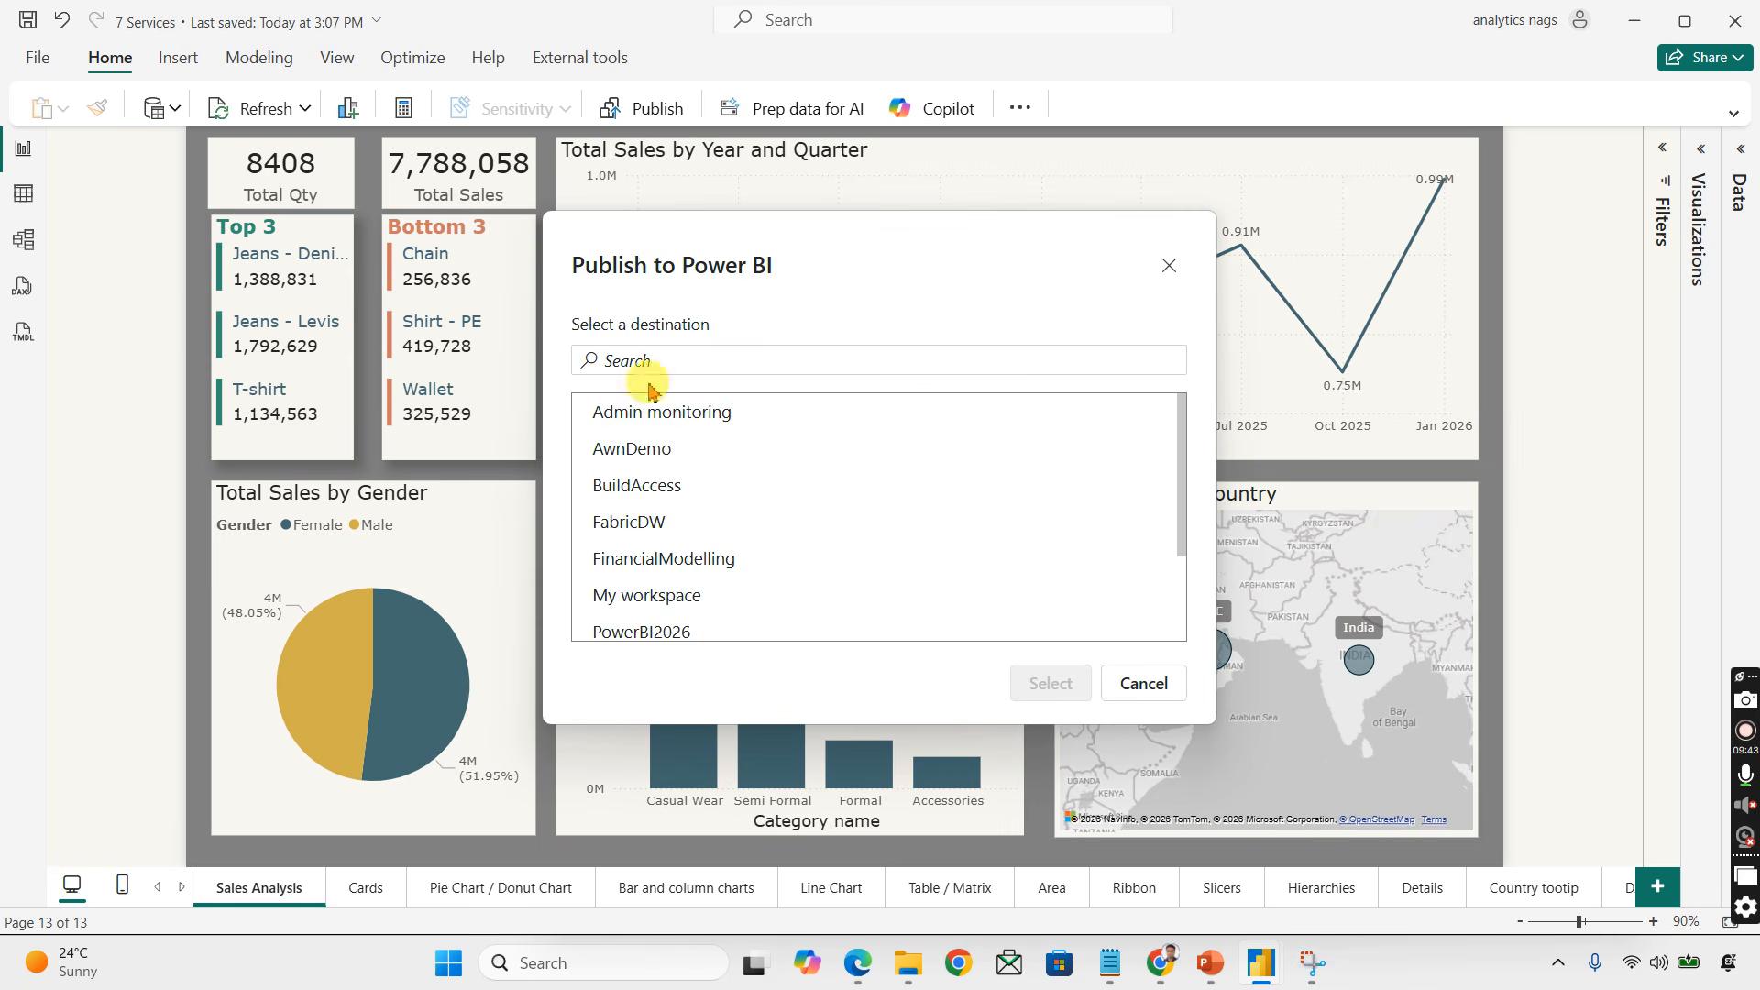
{"action": "scroll", "coordinate": [724, 554], "scroll_direction": "down", "scroll_amount": 3}
{"action": "left_click", "coordinate": [674, 529]}
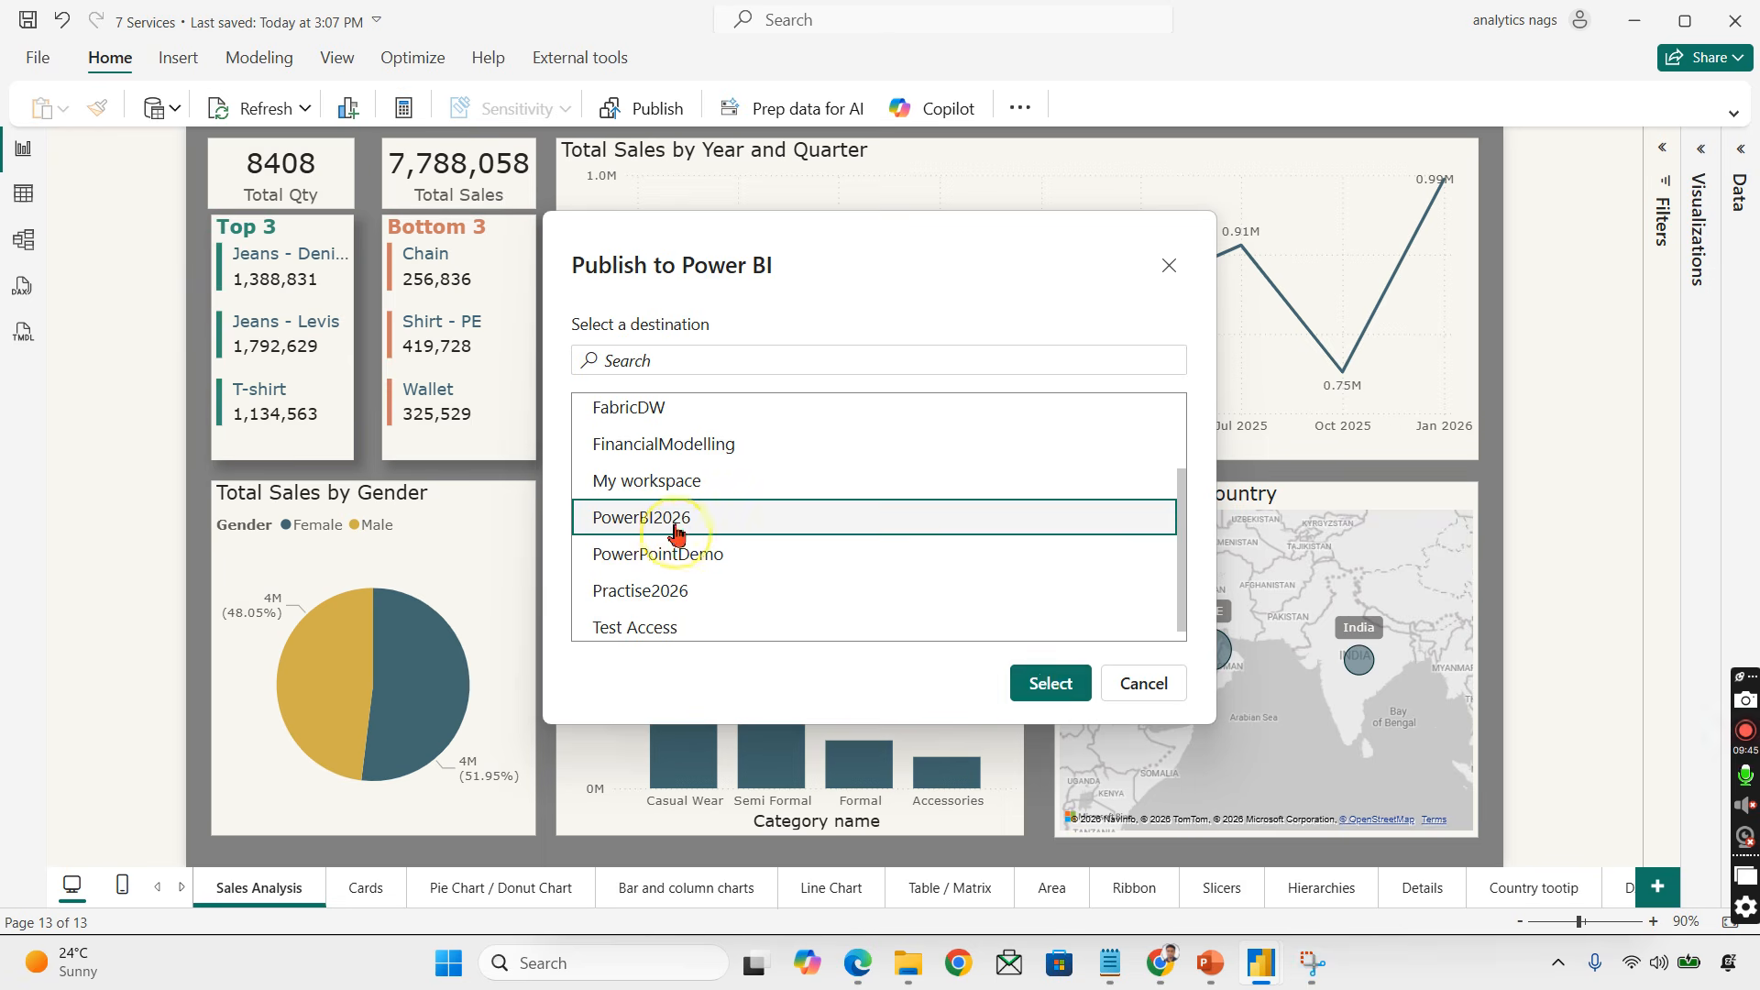
{"action": "left_click", "coordinate": [1047, 692]}
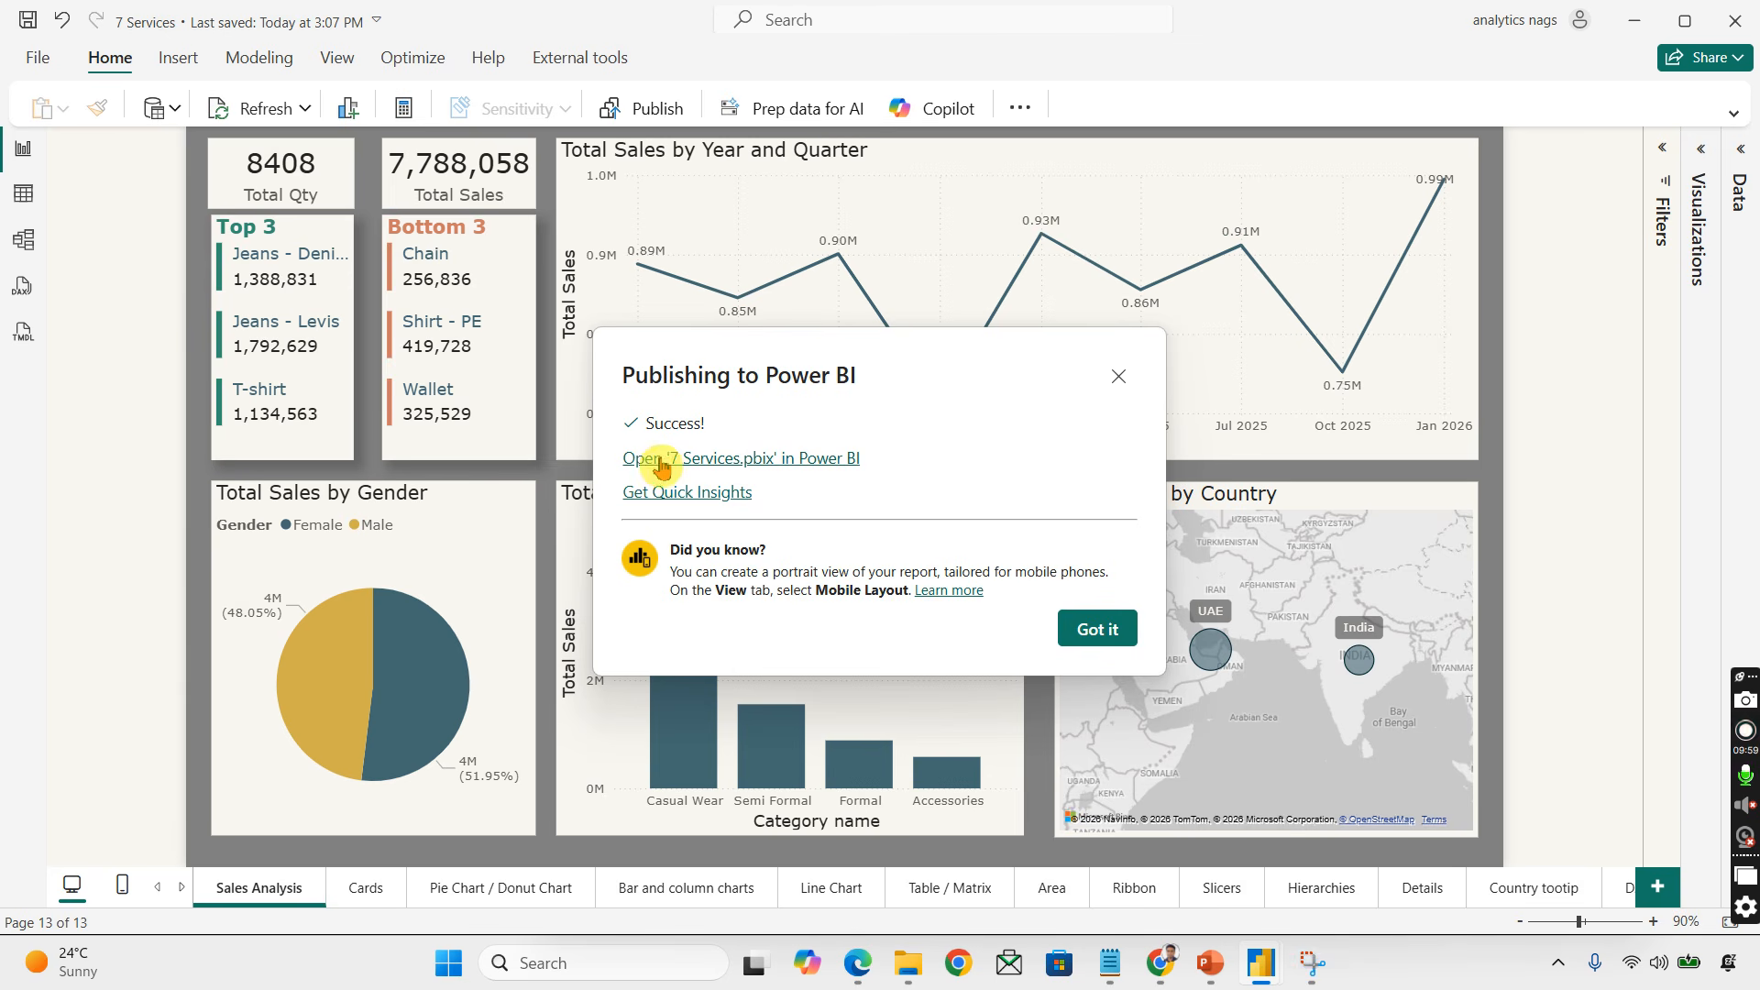
Step: Open the published 7 Services report in the service, choosing the analytics account to sign in, and collapse the pages pane
{"action": "left_click", "coordinate": [661, 466]}
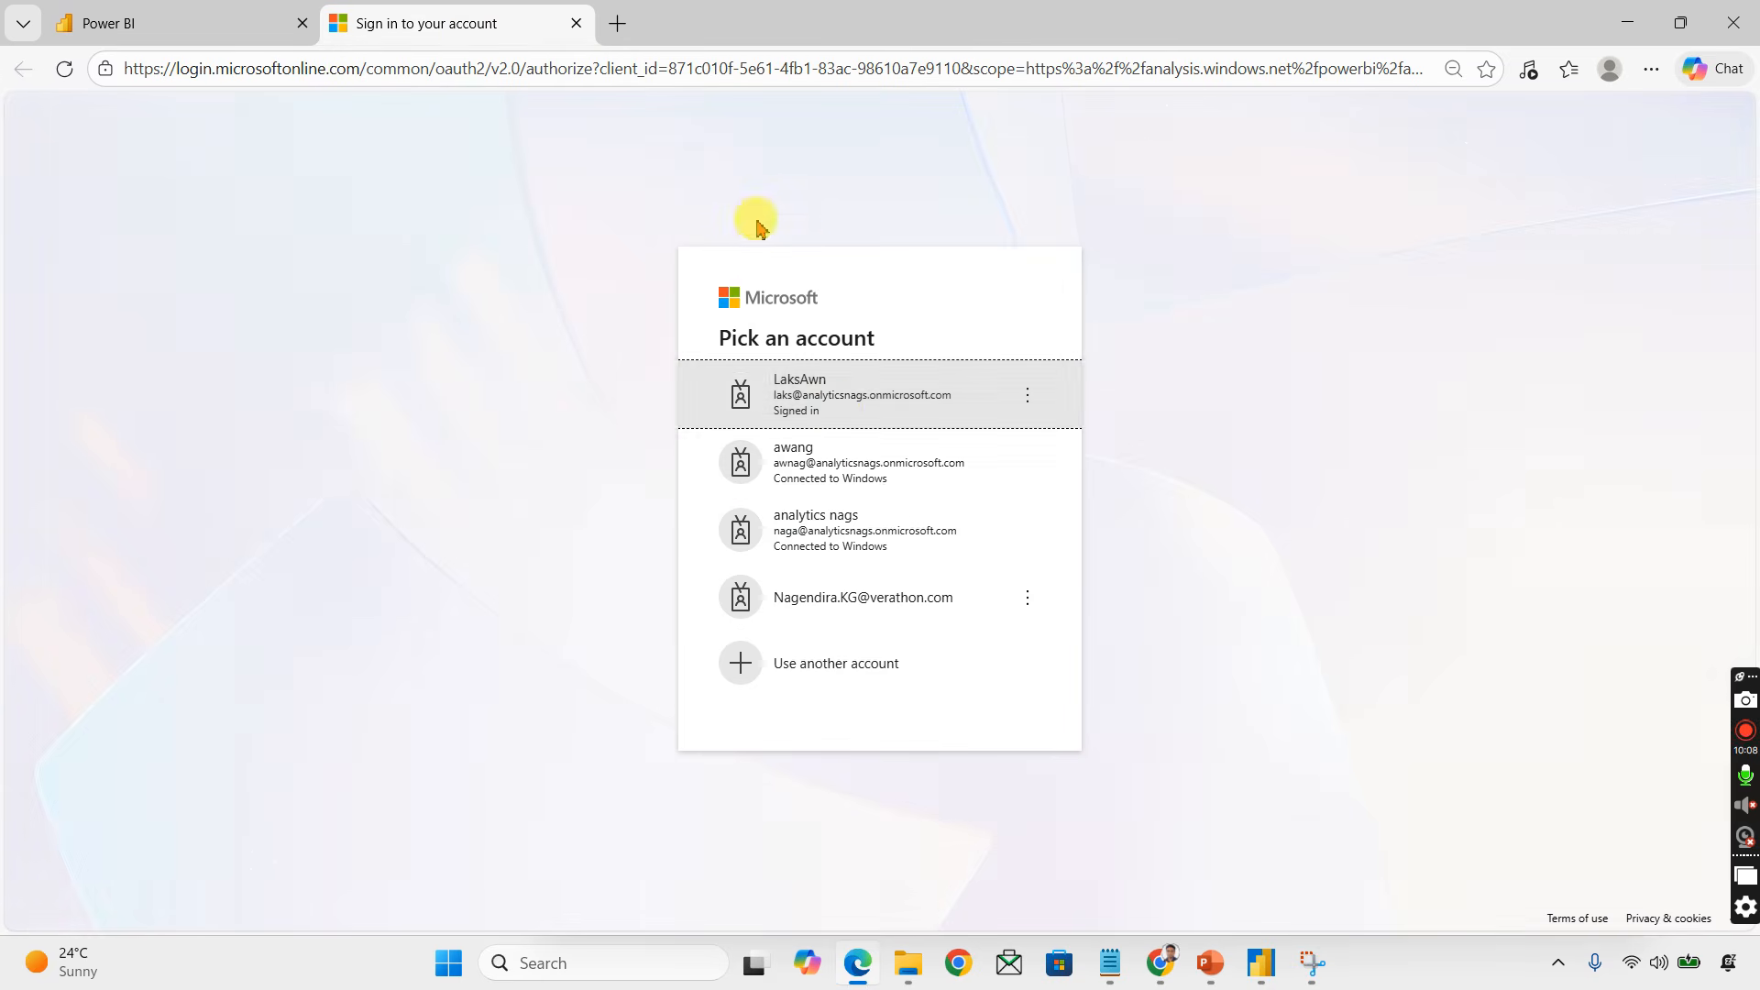
{"action": "left_click", "coordinate": [828, 540]}
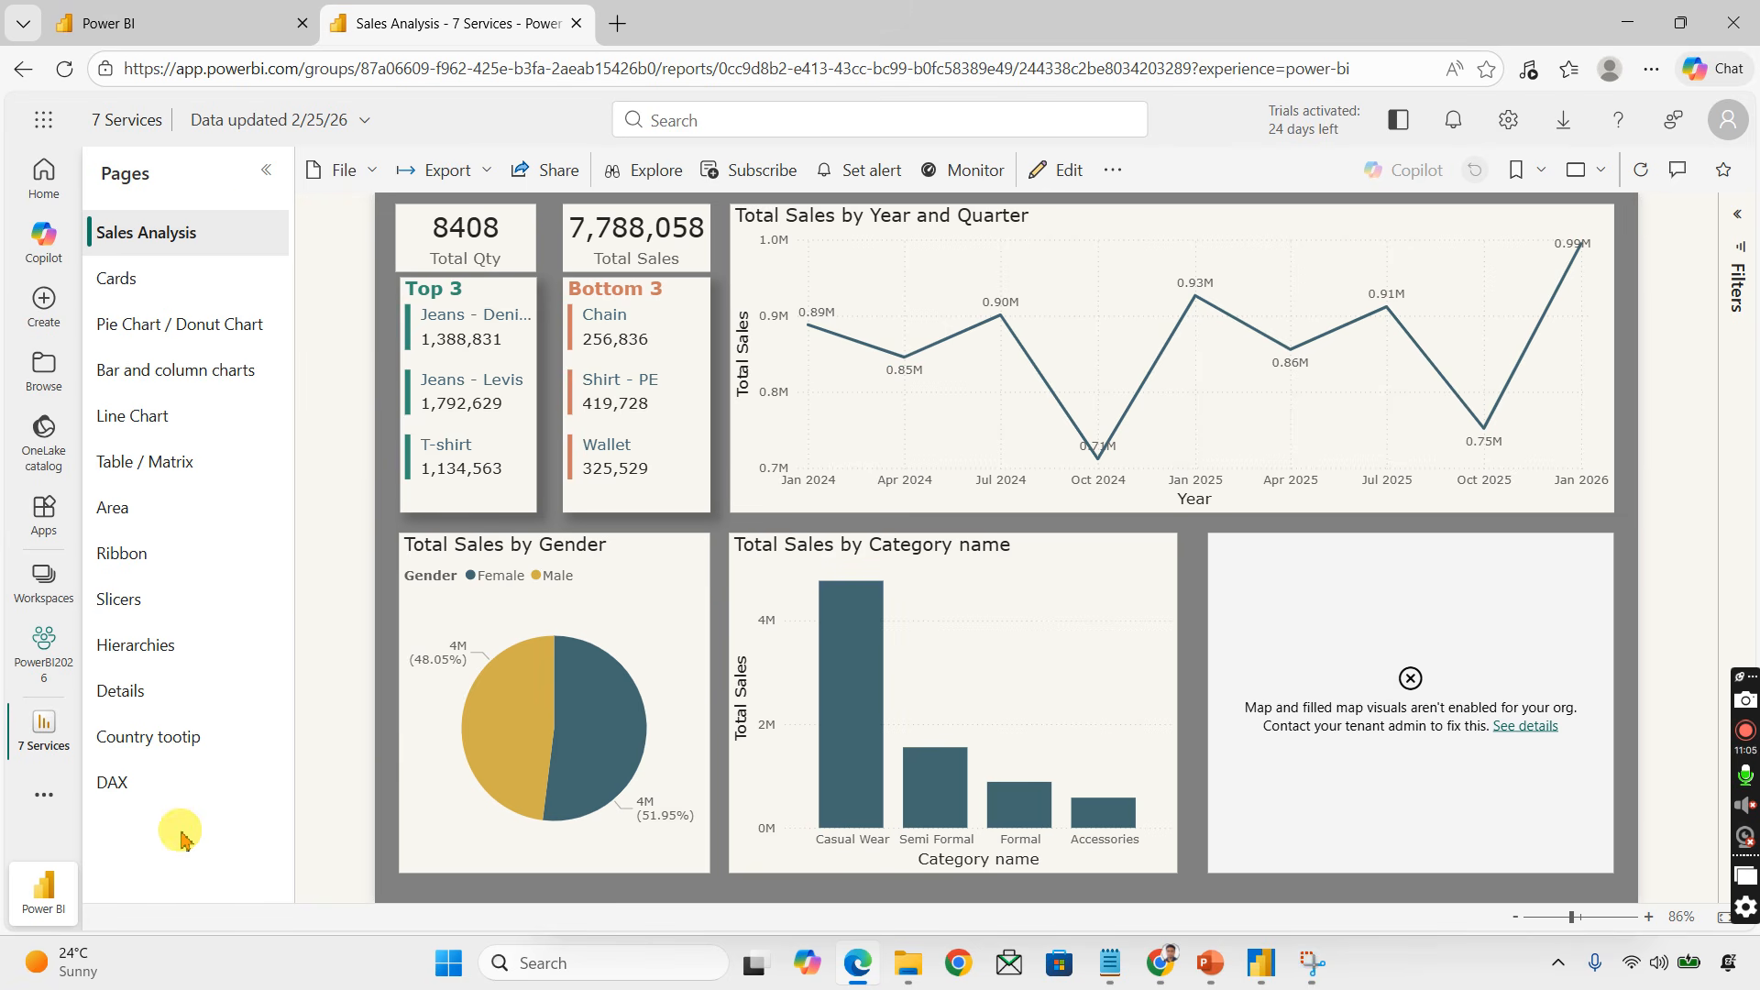
{"action": "left_click", "coordinate": [265, 169]}
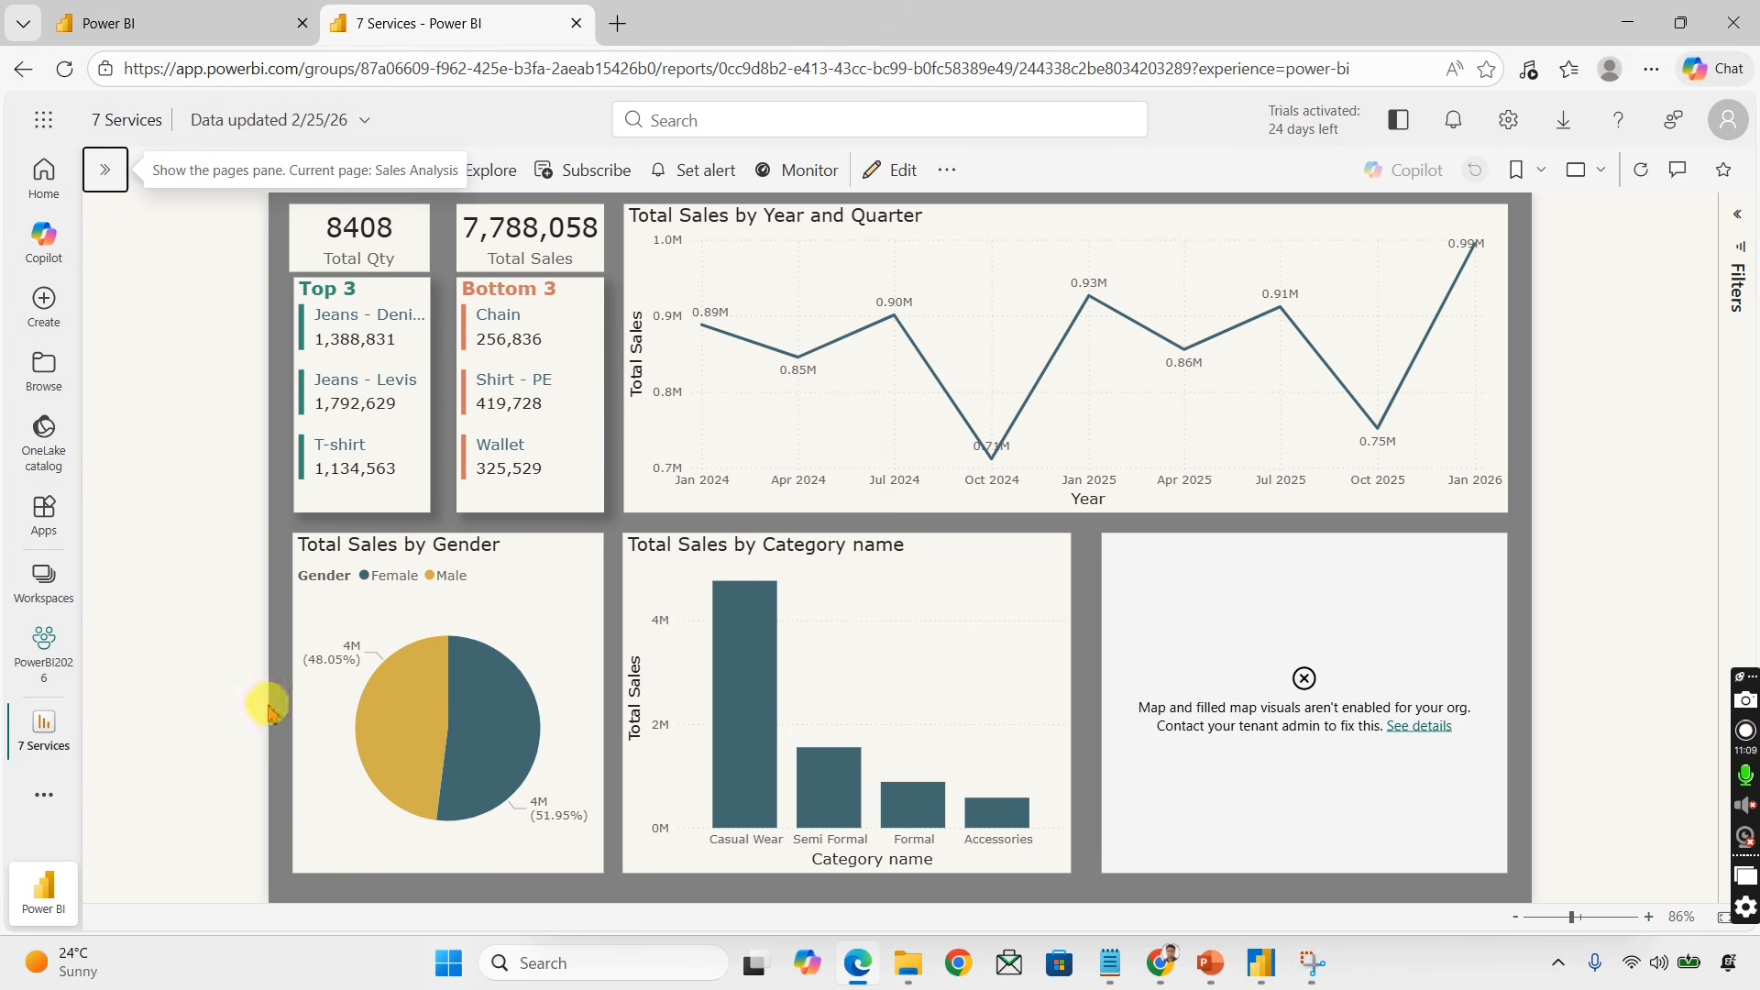
Step: Close the publishing dialog in the desktop app and close the browser tab showing the published report
{"action": "left_click", "coordinate": [1264, 970]}
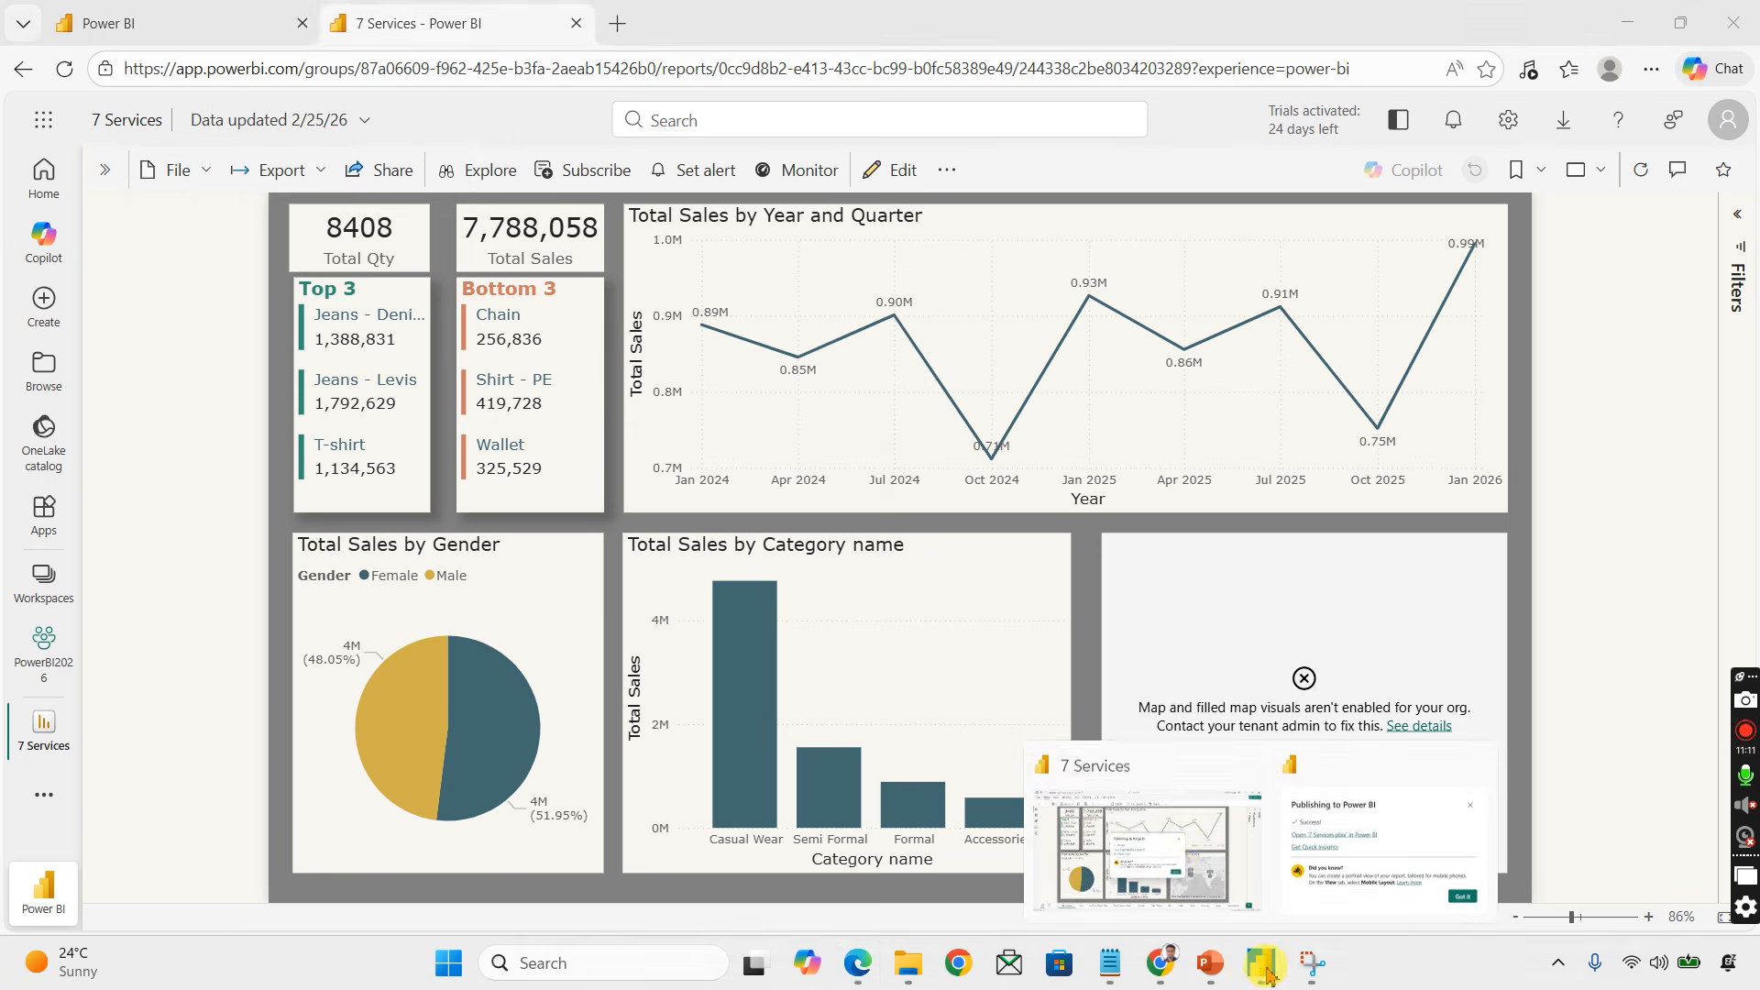
{"action": "left_click", "coordinate": [1180, 804]}
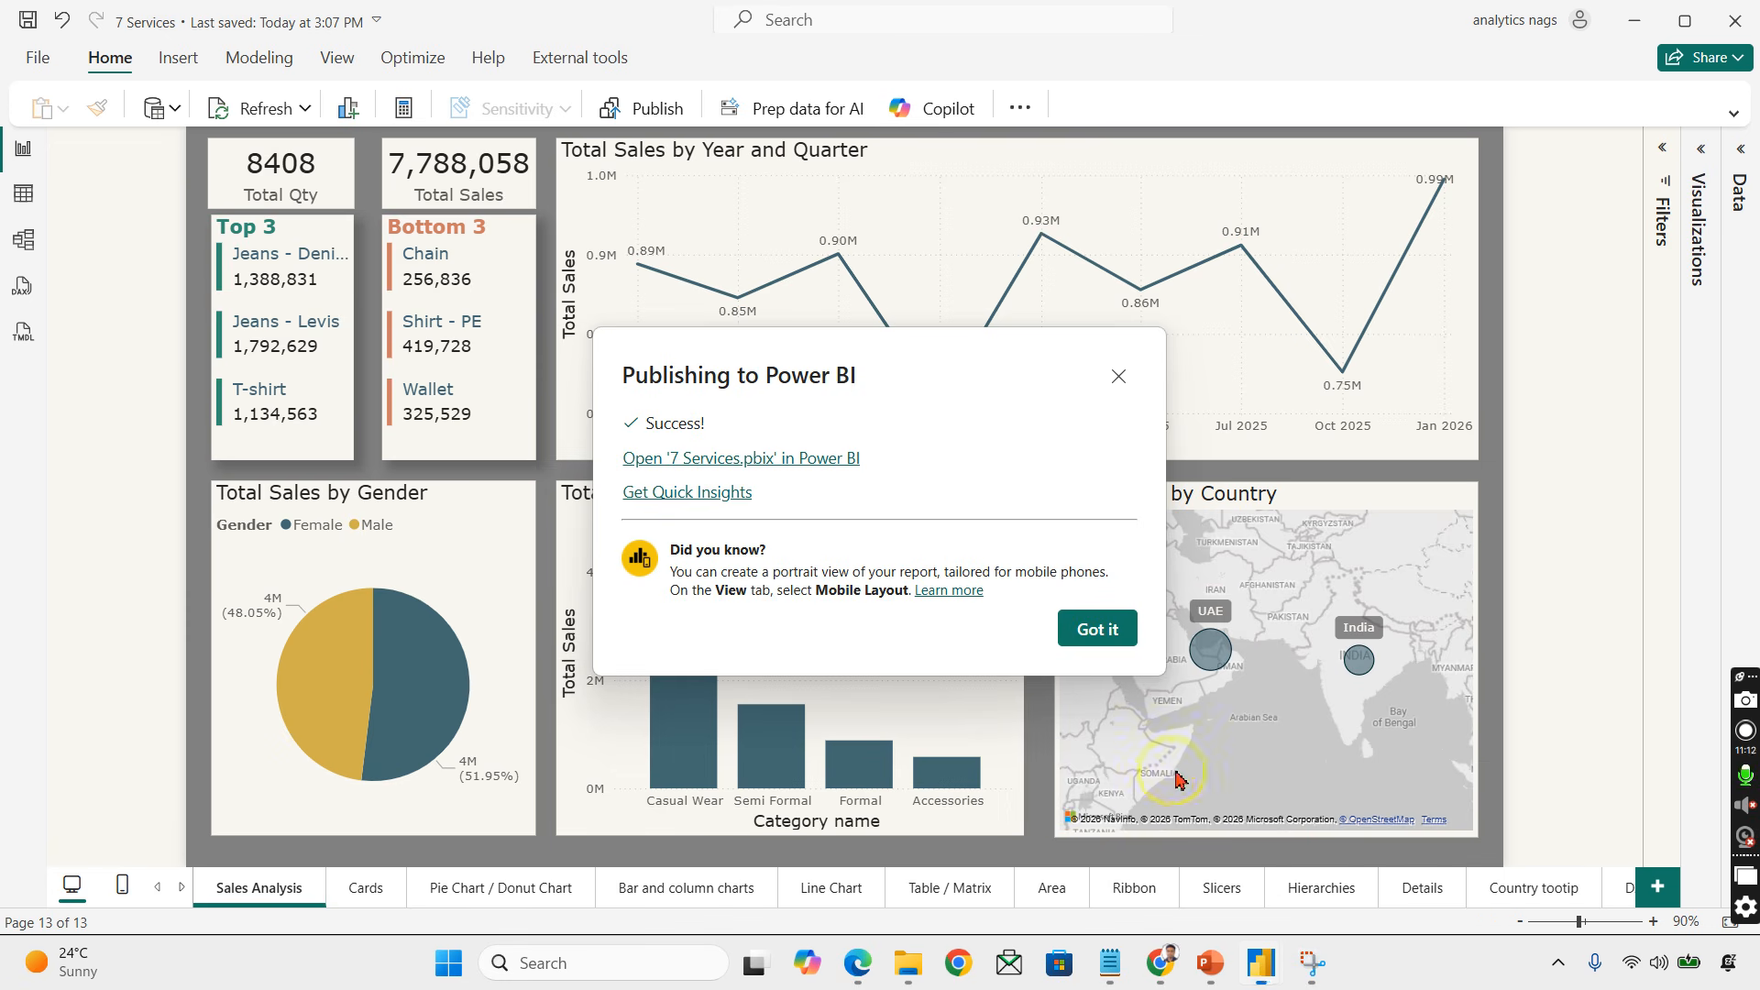
{"action": "left_click", "coordinate": [1120, 378]}
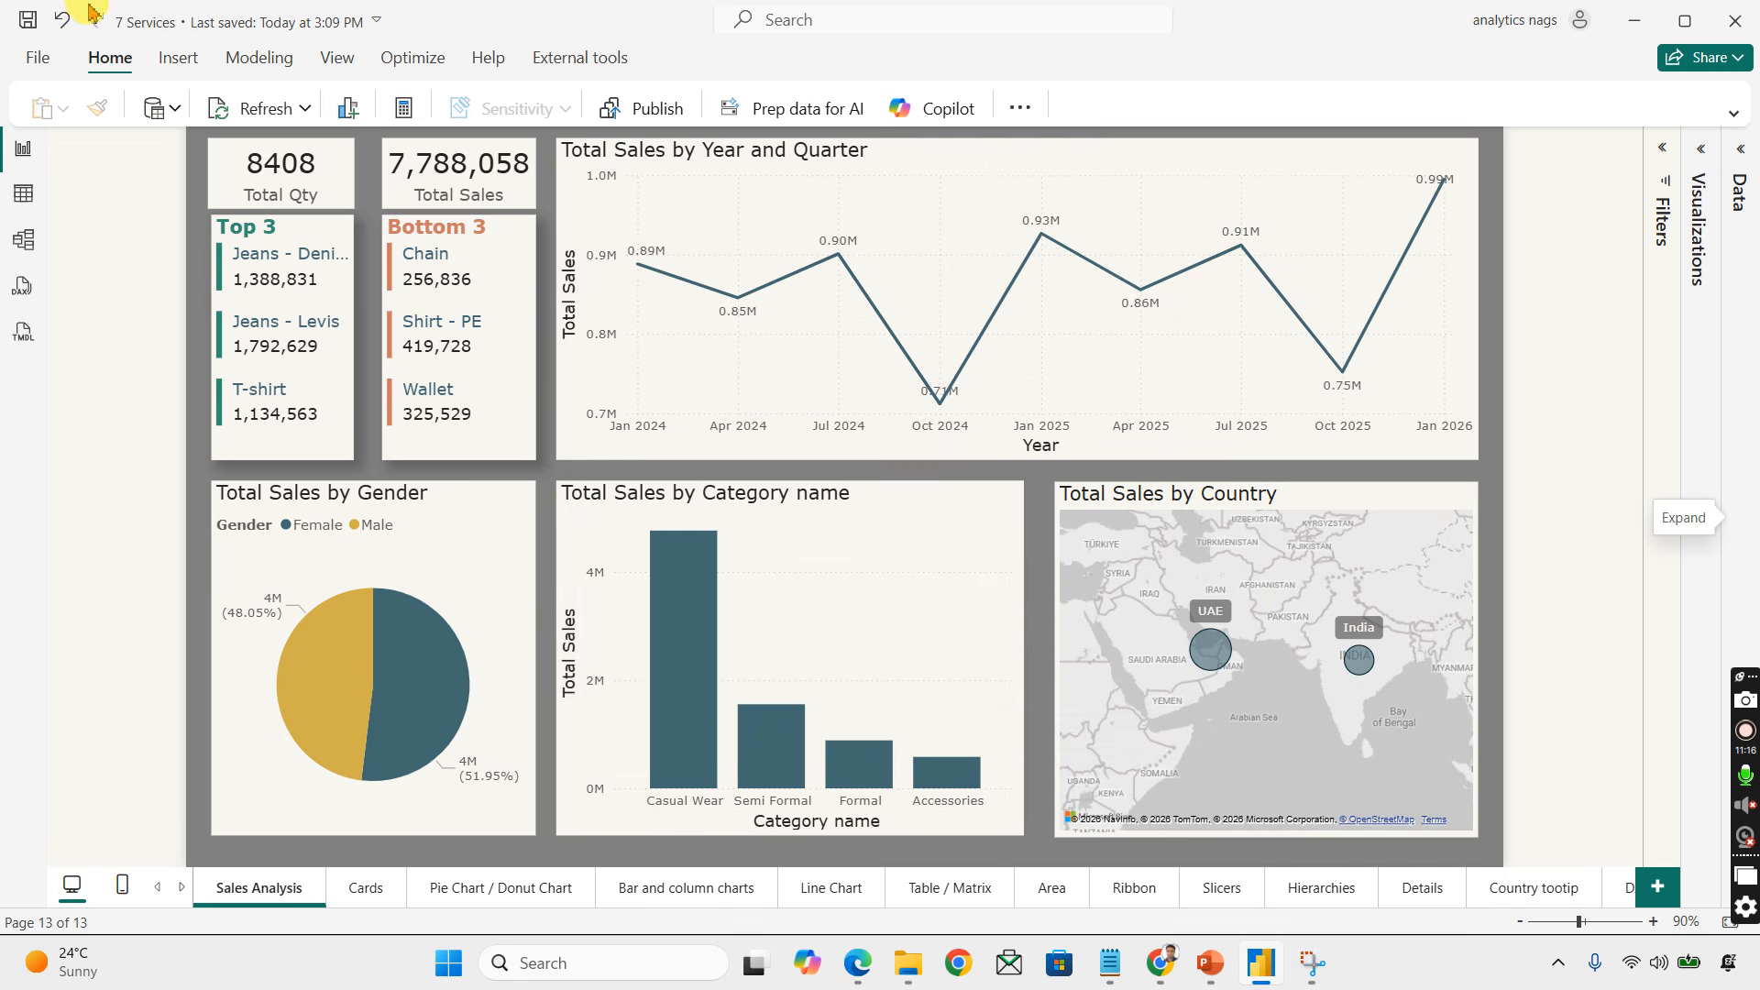
{"action": "left_click", "coordinate": [1633, 20]}
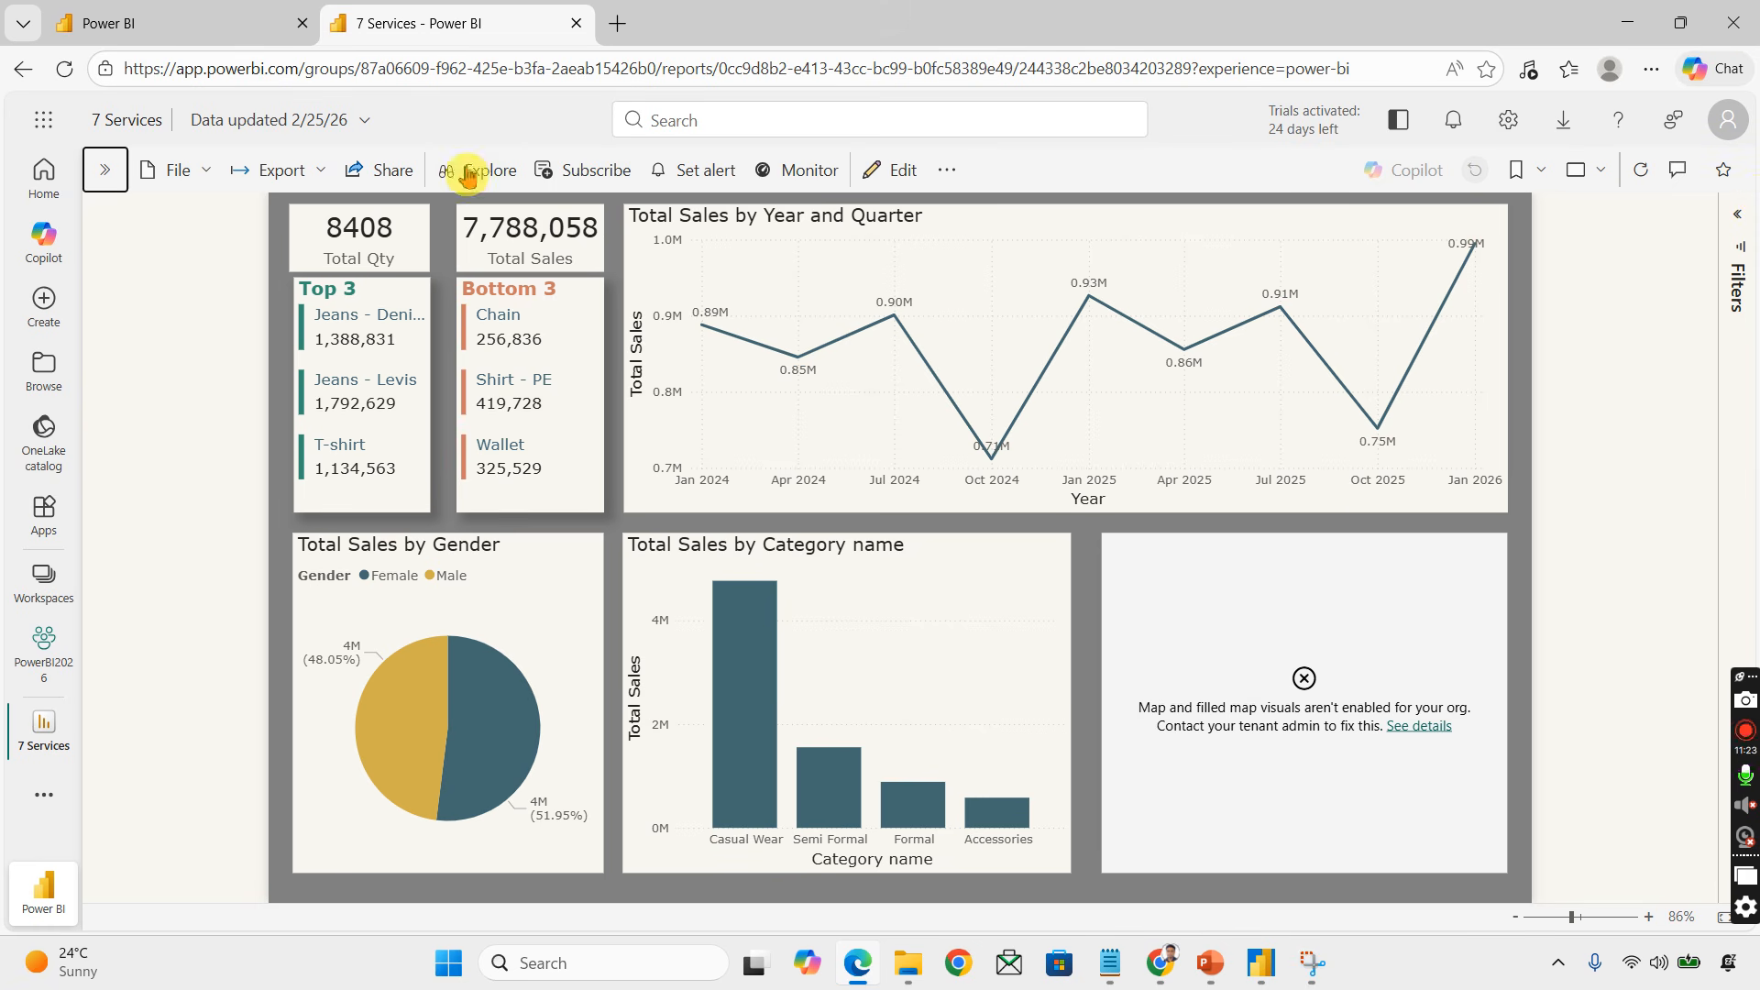
{"action": "mouse_move", "coordinate": [1459, 354]}
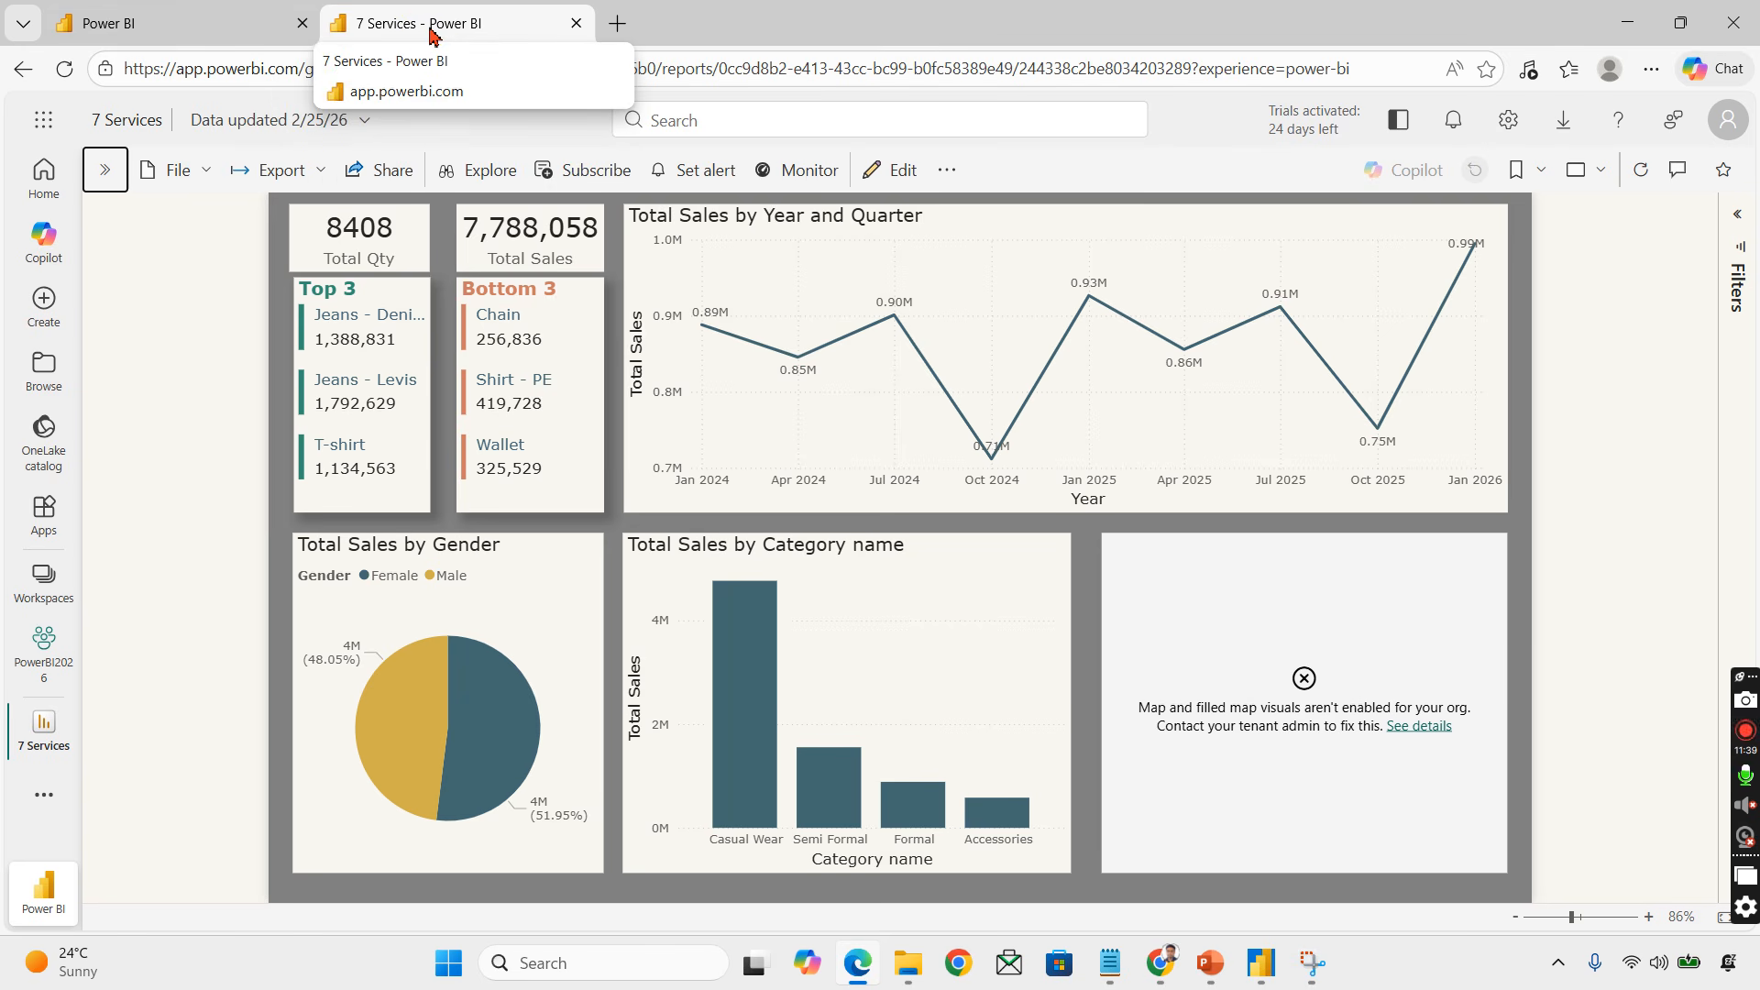
{"action": "key", "text": "ctrl+w"}
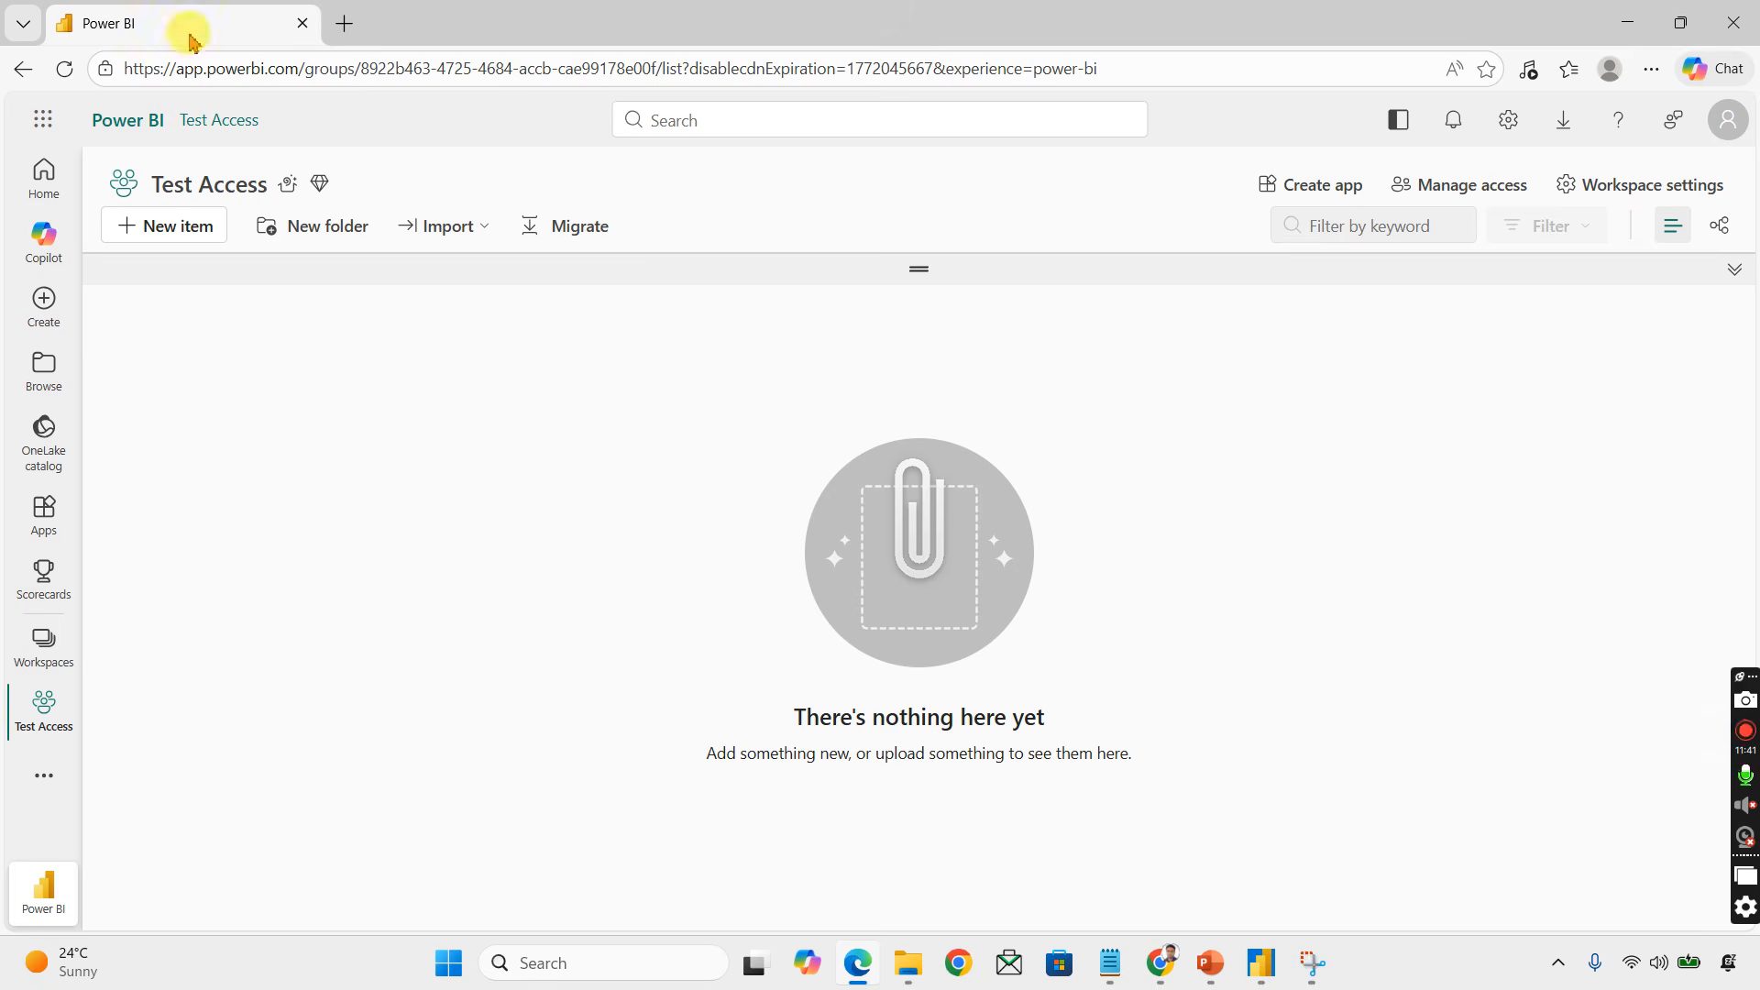
Step: Check the signed-in profile in the other browser window before returning to the main browser
{"action": "left_click", "coordinate": [35, 660]}
{"action": "left_click", "coordinate": [744, 266]}
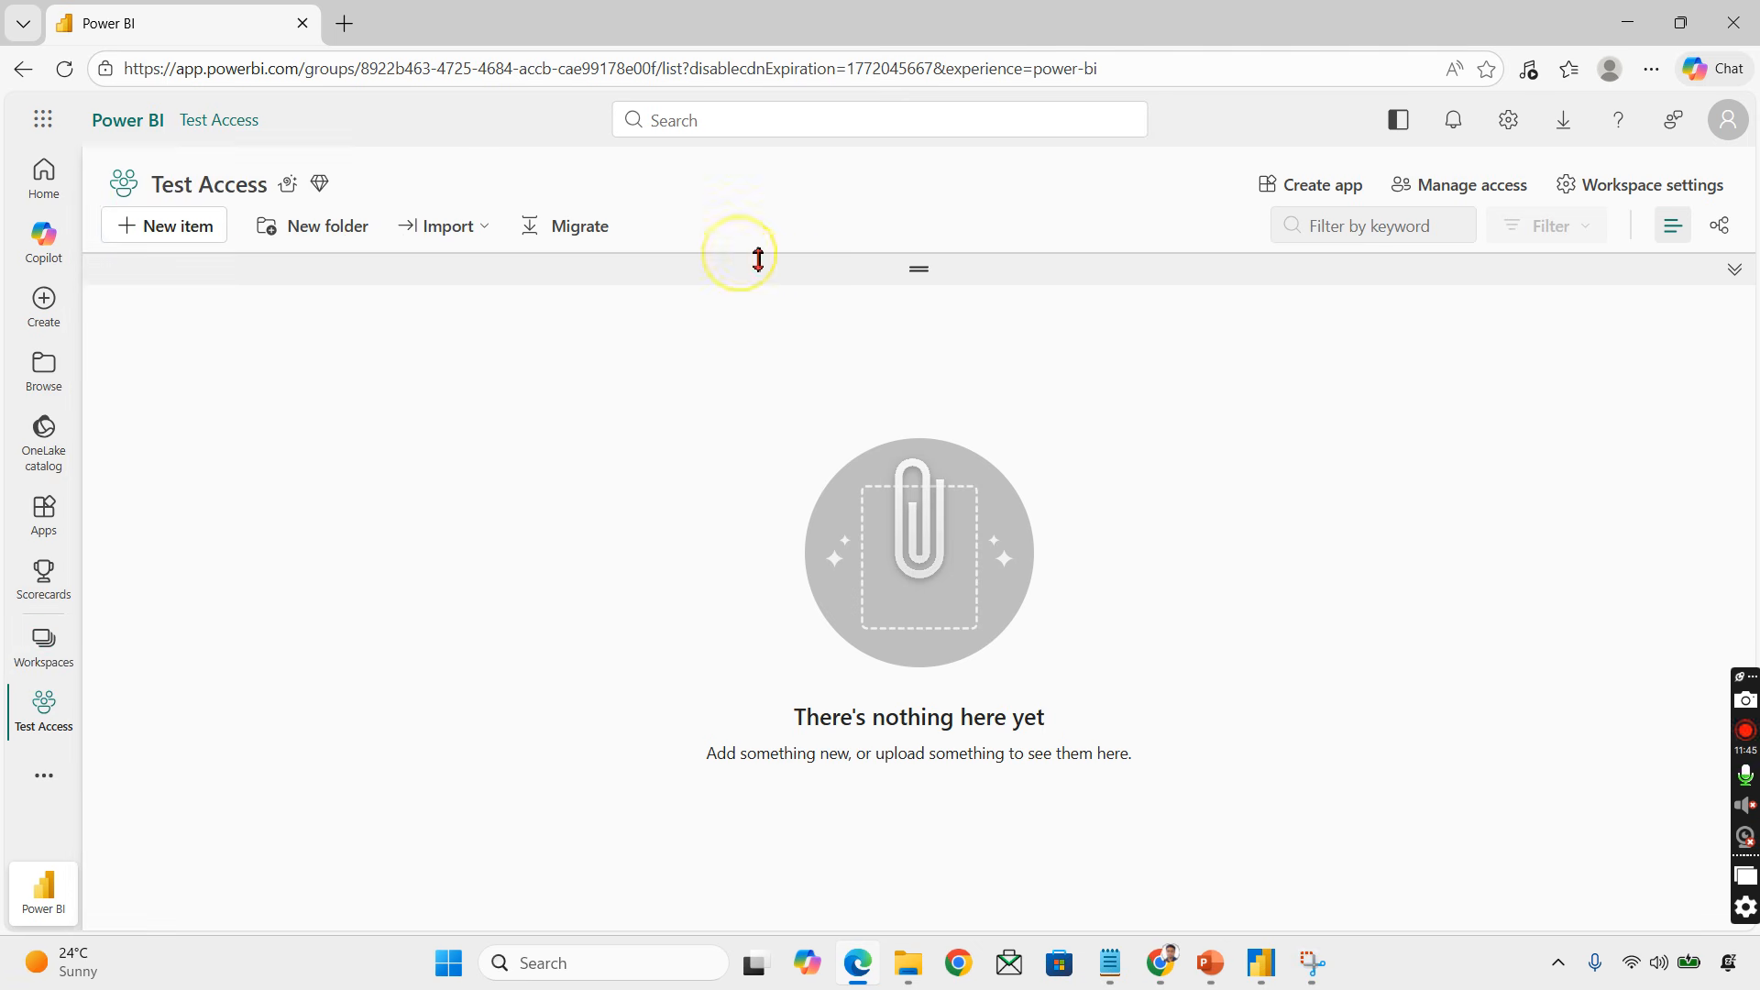
{"action": "left_click", "coordinate": [1714, 124]}
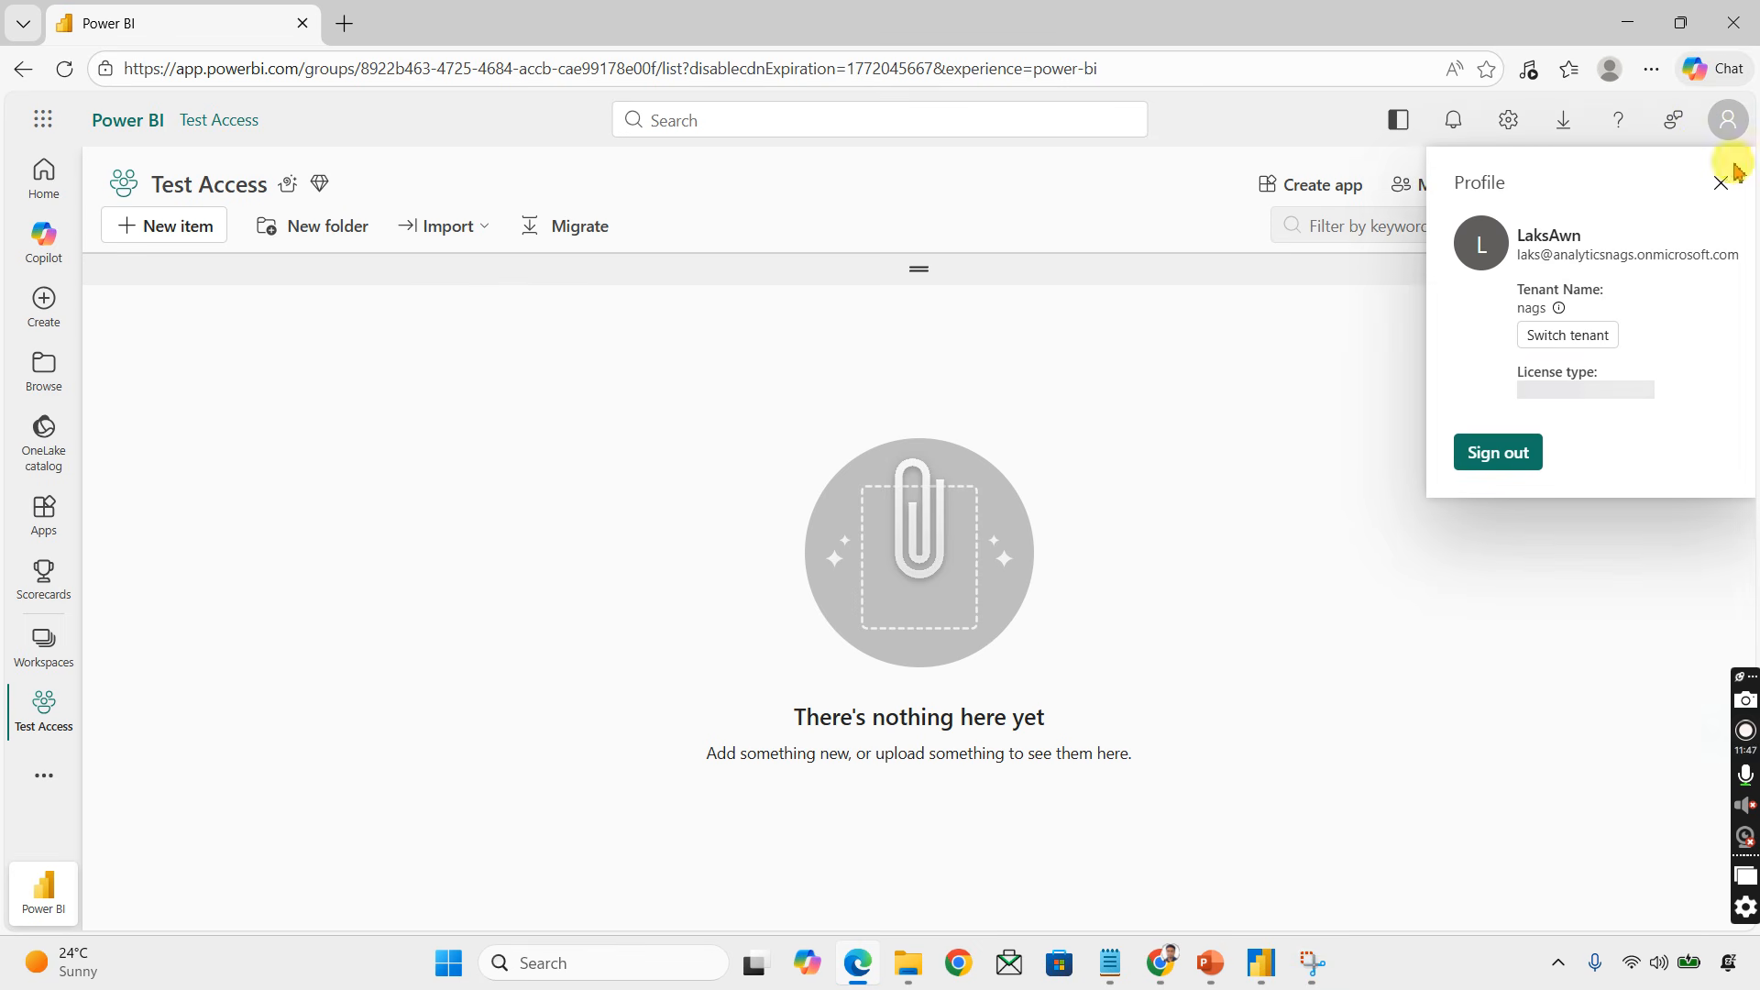
{"action": "left_click", "coordinate": [1163, 960]}
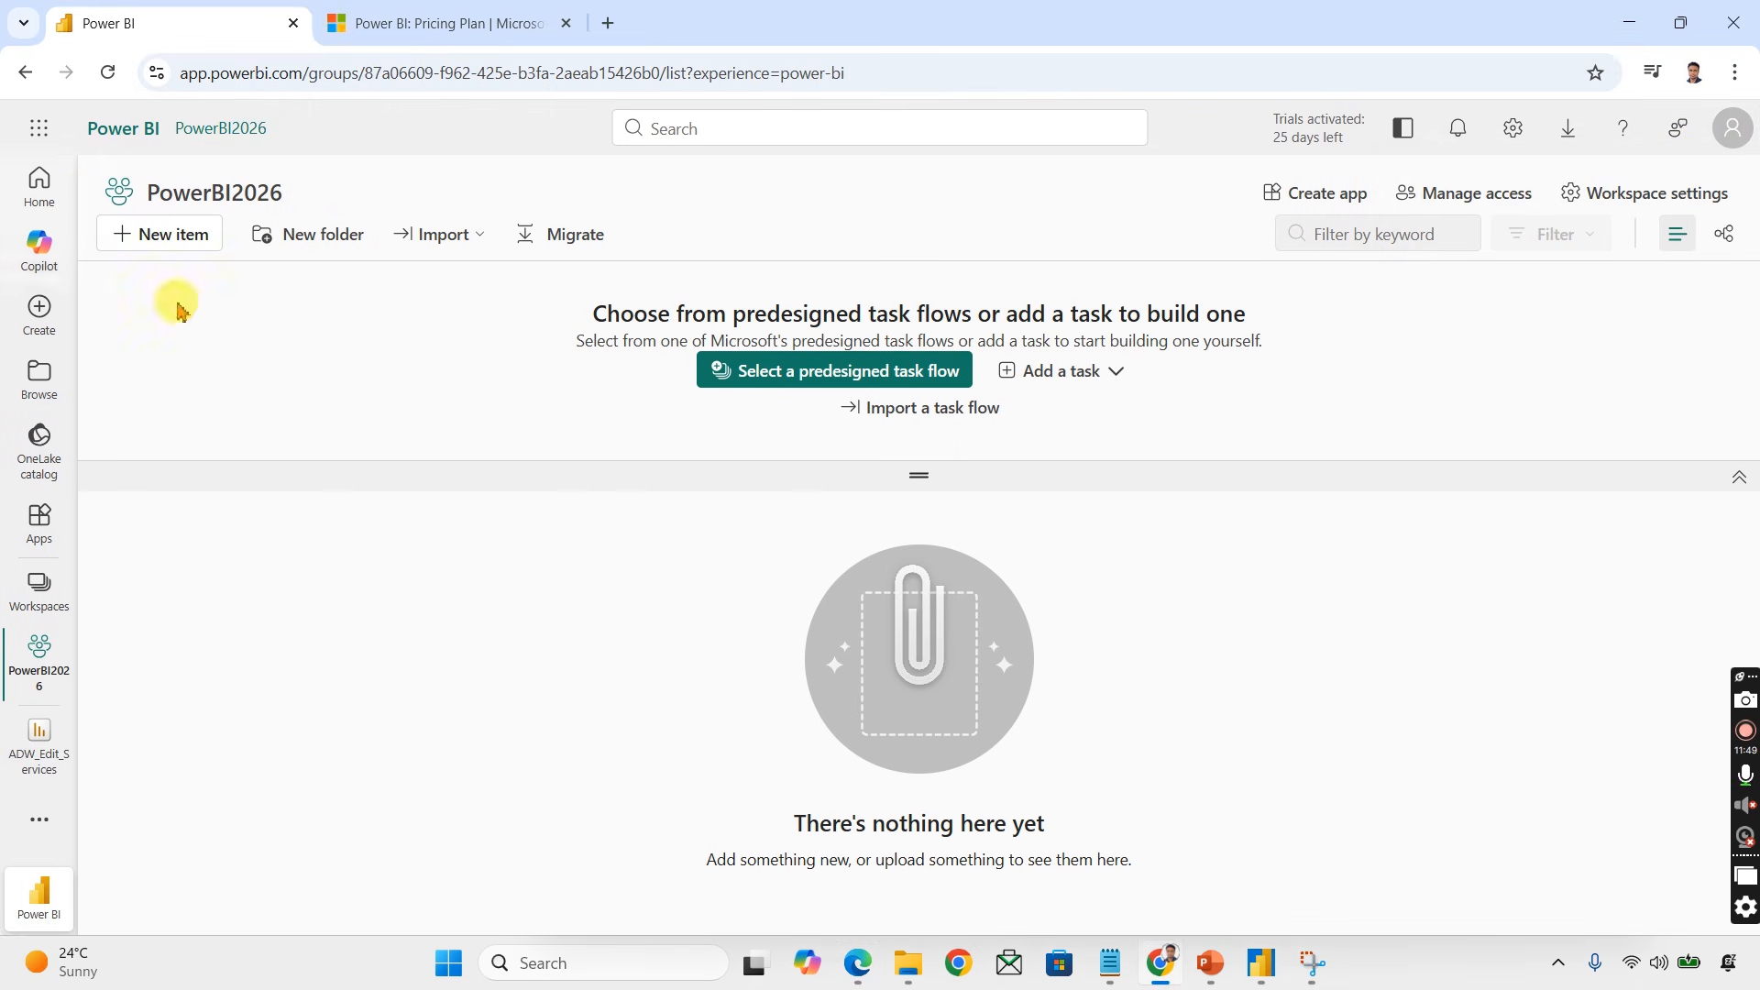
Step: Reopen the PowerBI2026 workspace and reload the page to list the published items
{"action": "left_click", "coordinate": [39, 591]}
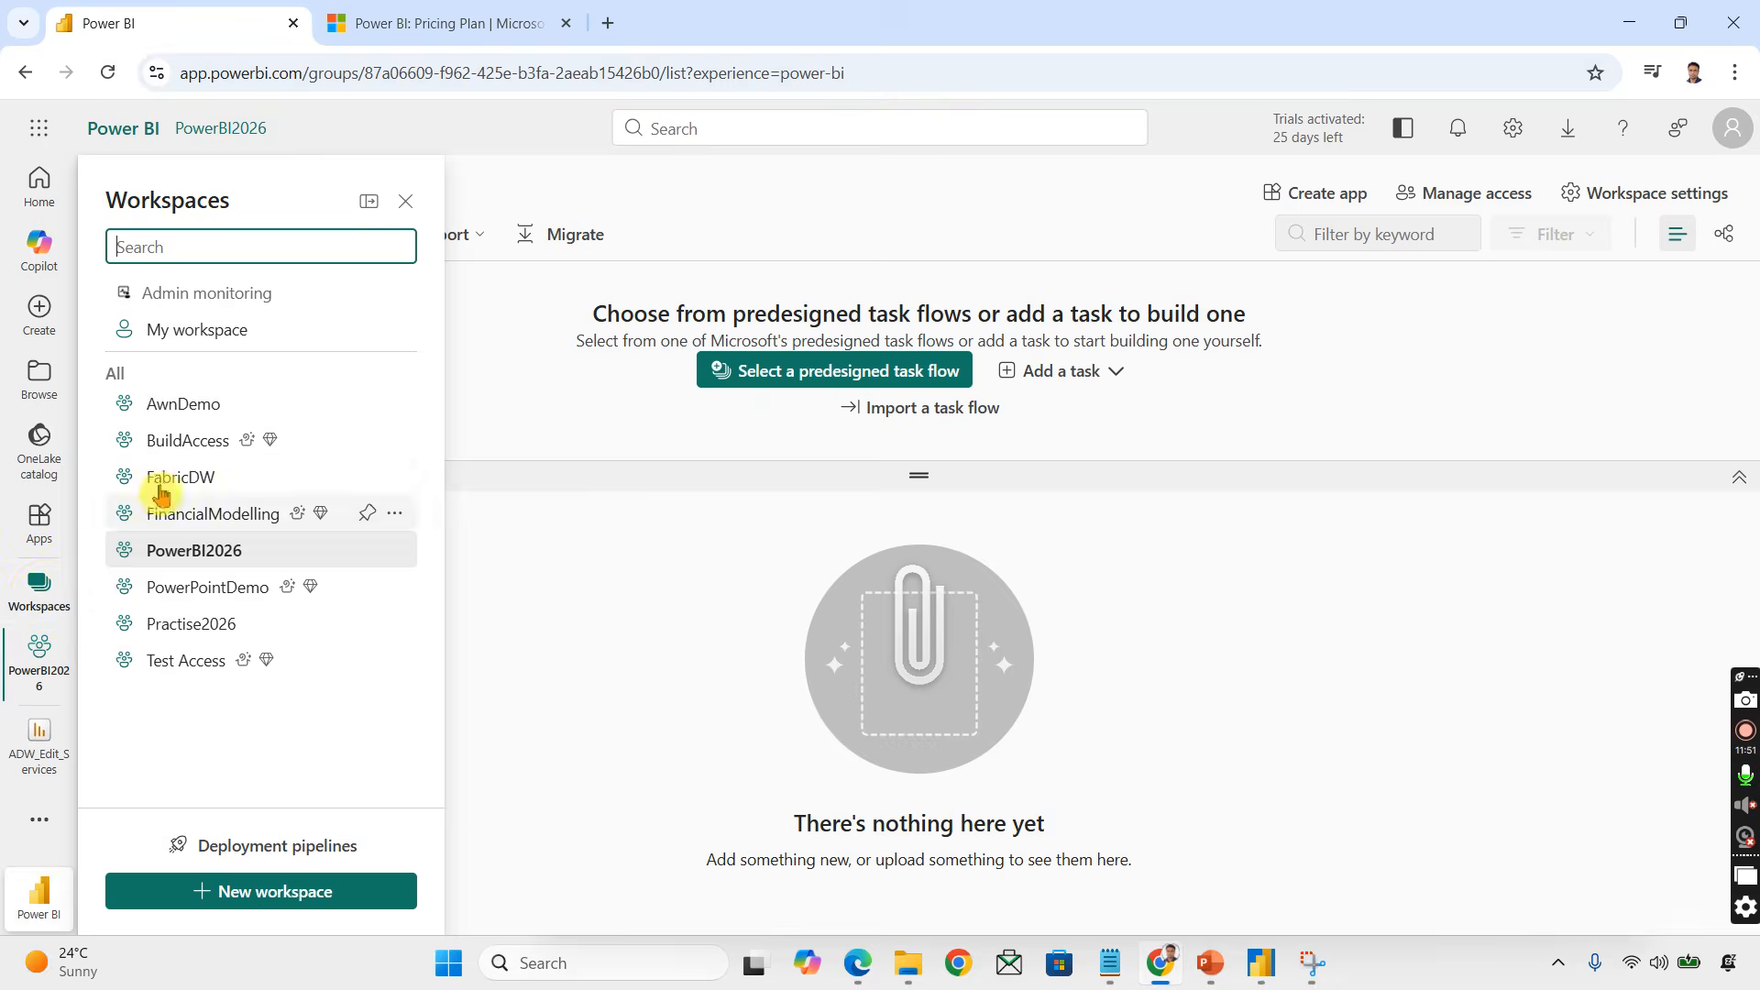
{"action": "left_click", "coordinate": [202, 550]}
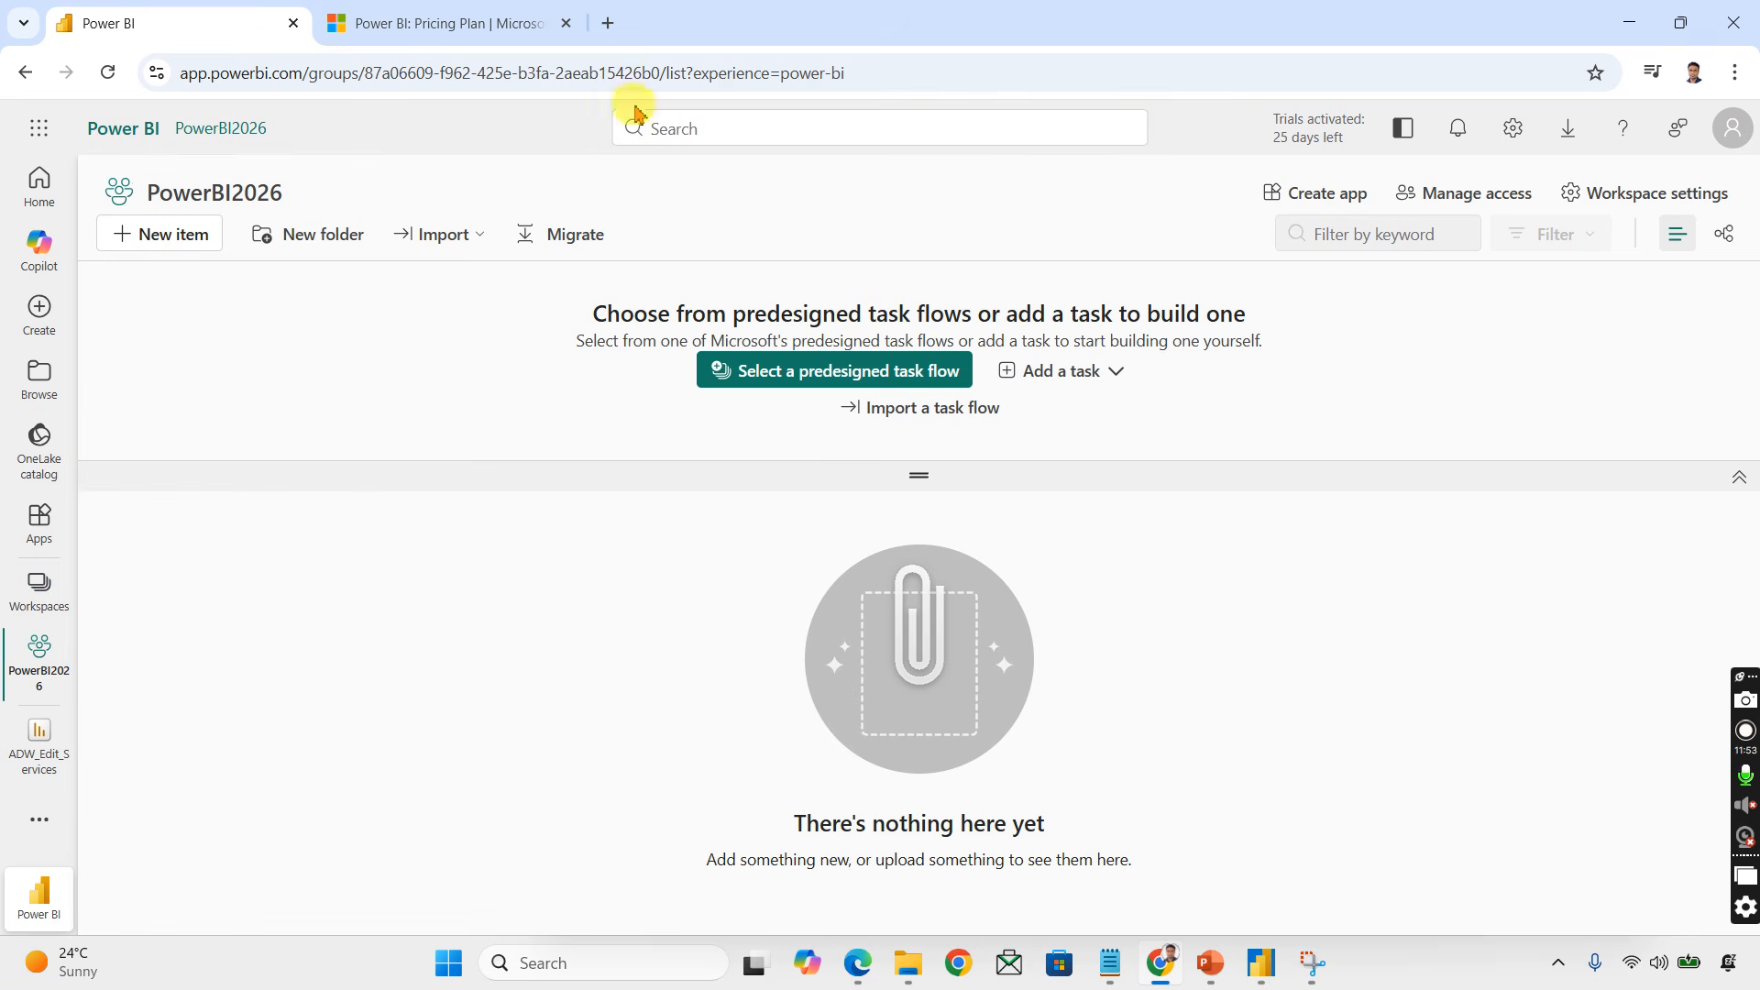
{"action": "left_click", "coordinate": [644, 78]}
{"action": "key", "text": "Return"}
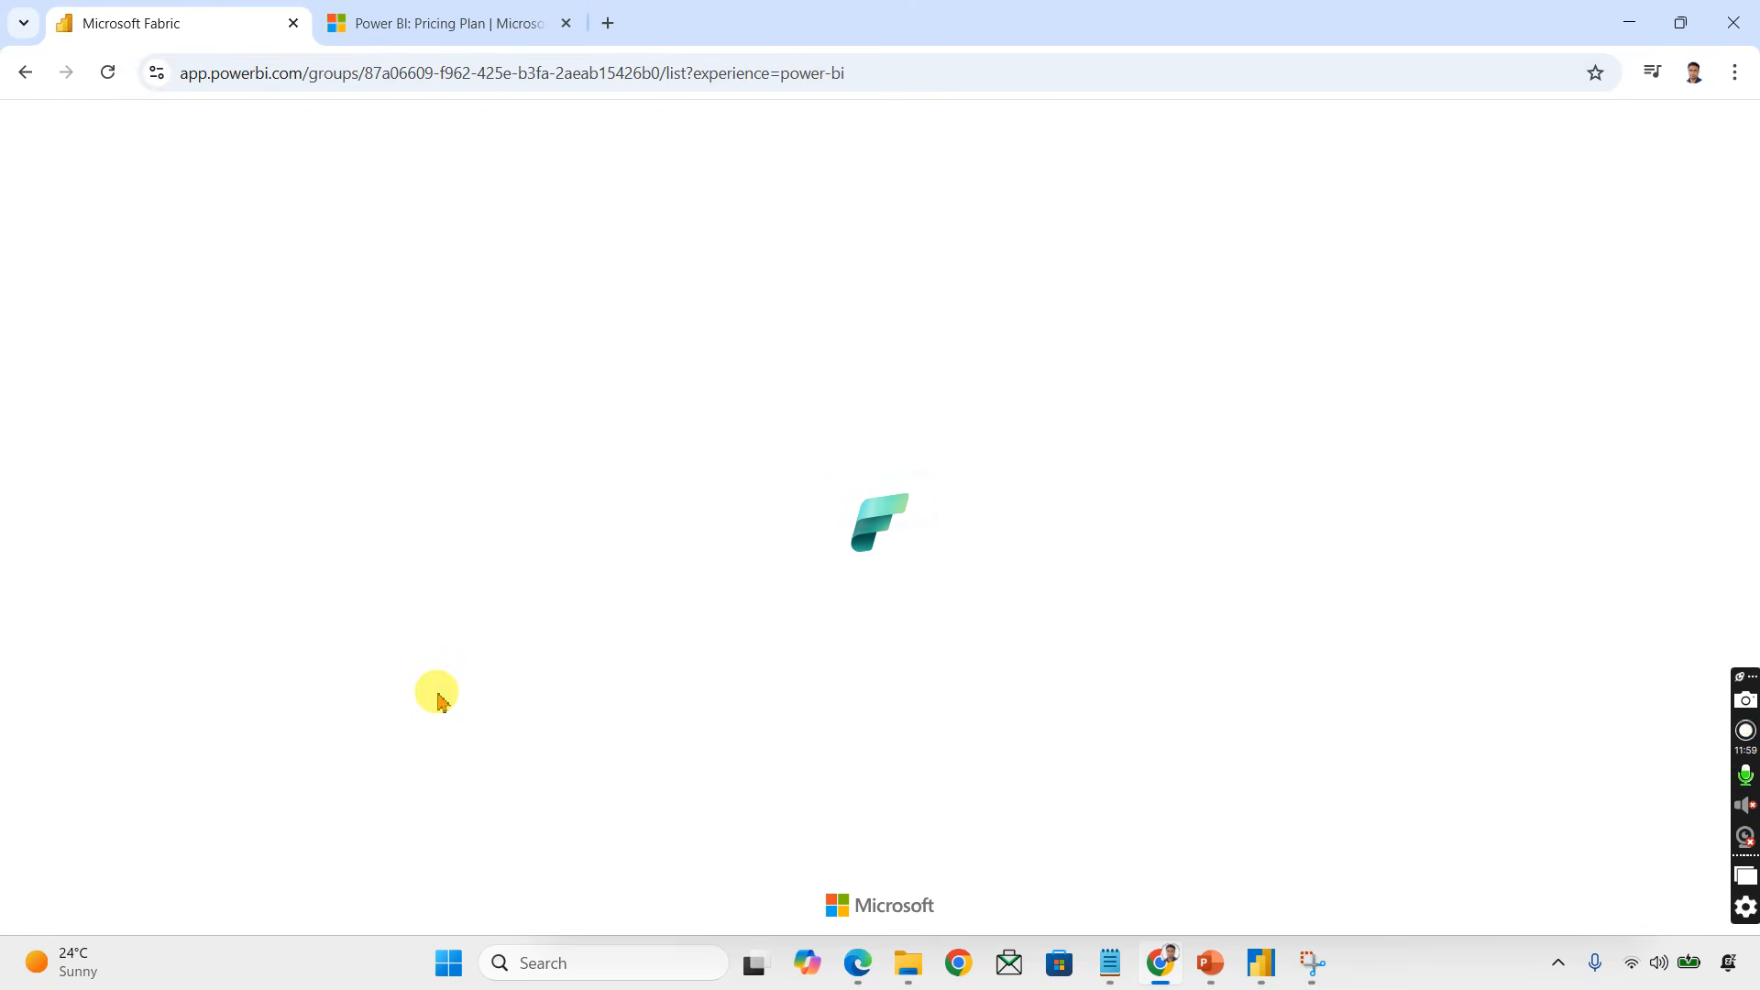
Step: Minimize the desktop app and widen the Type column in the workspace item list
{"action": "left_click", "coordinate": [1261, 962]}
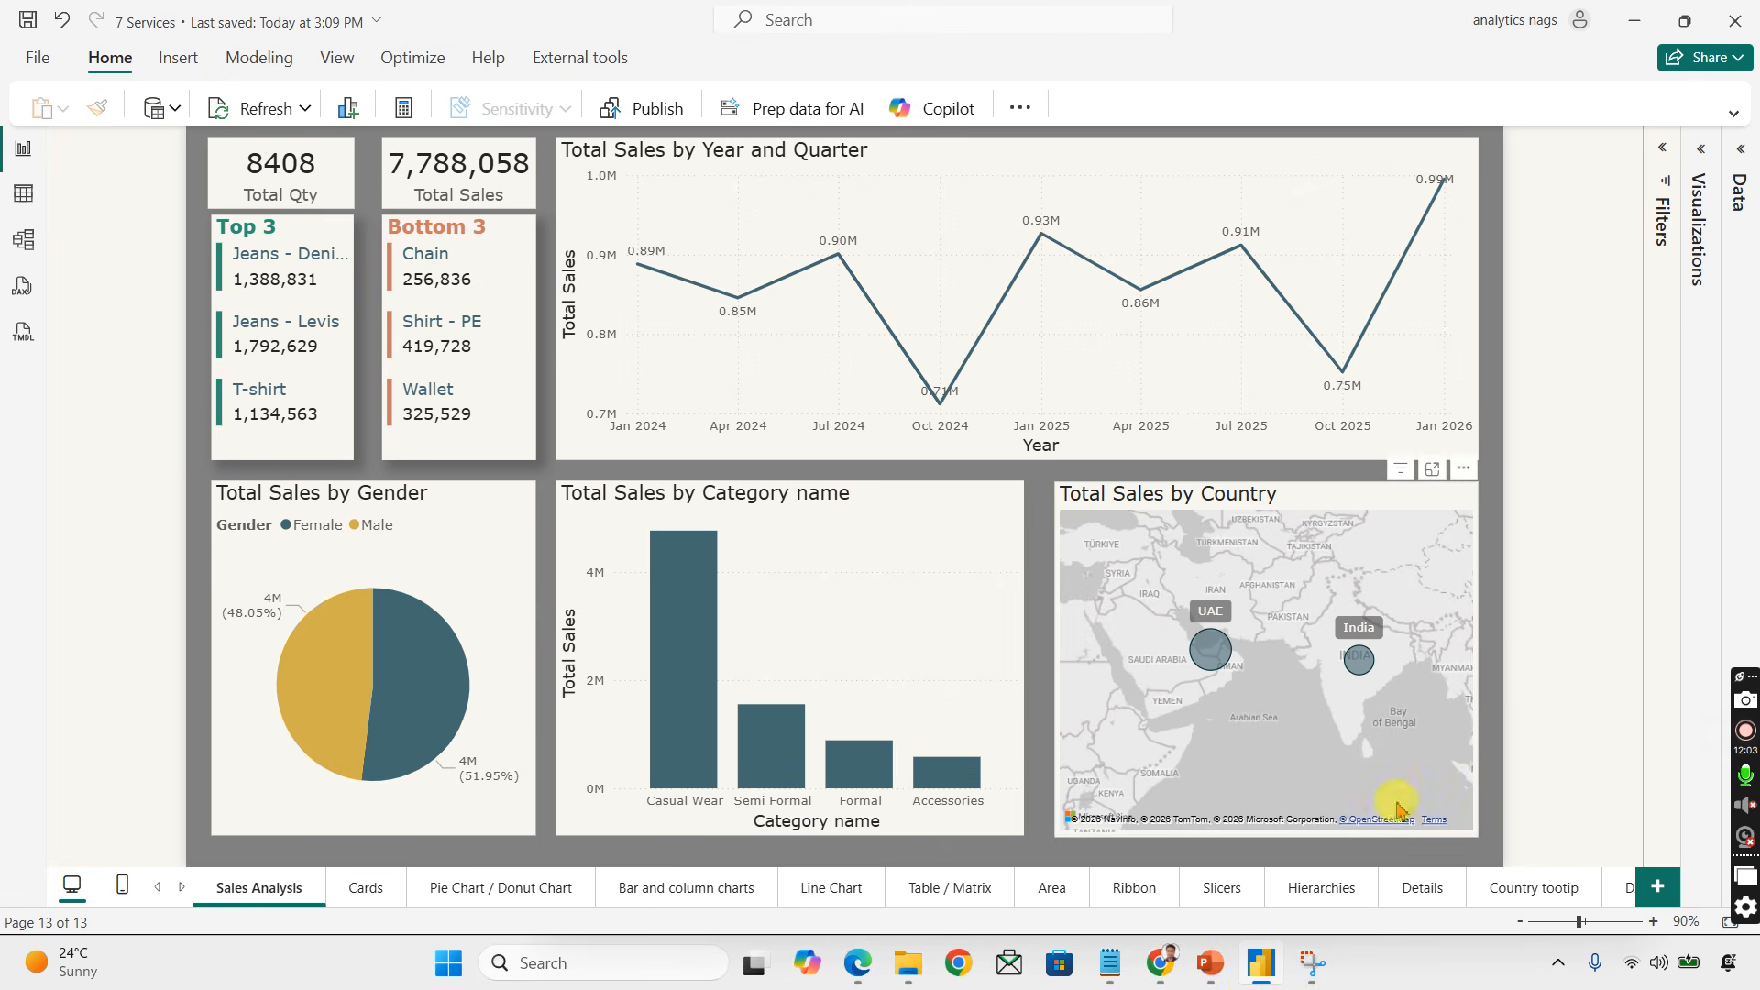
{"action": "left_click", "coordinate": [1647, 28]}
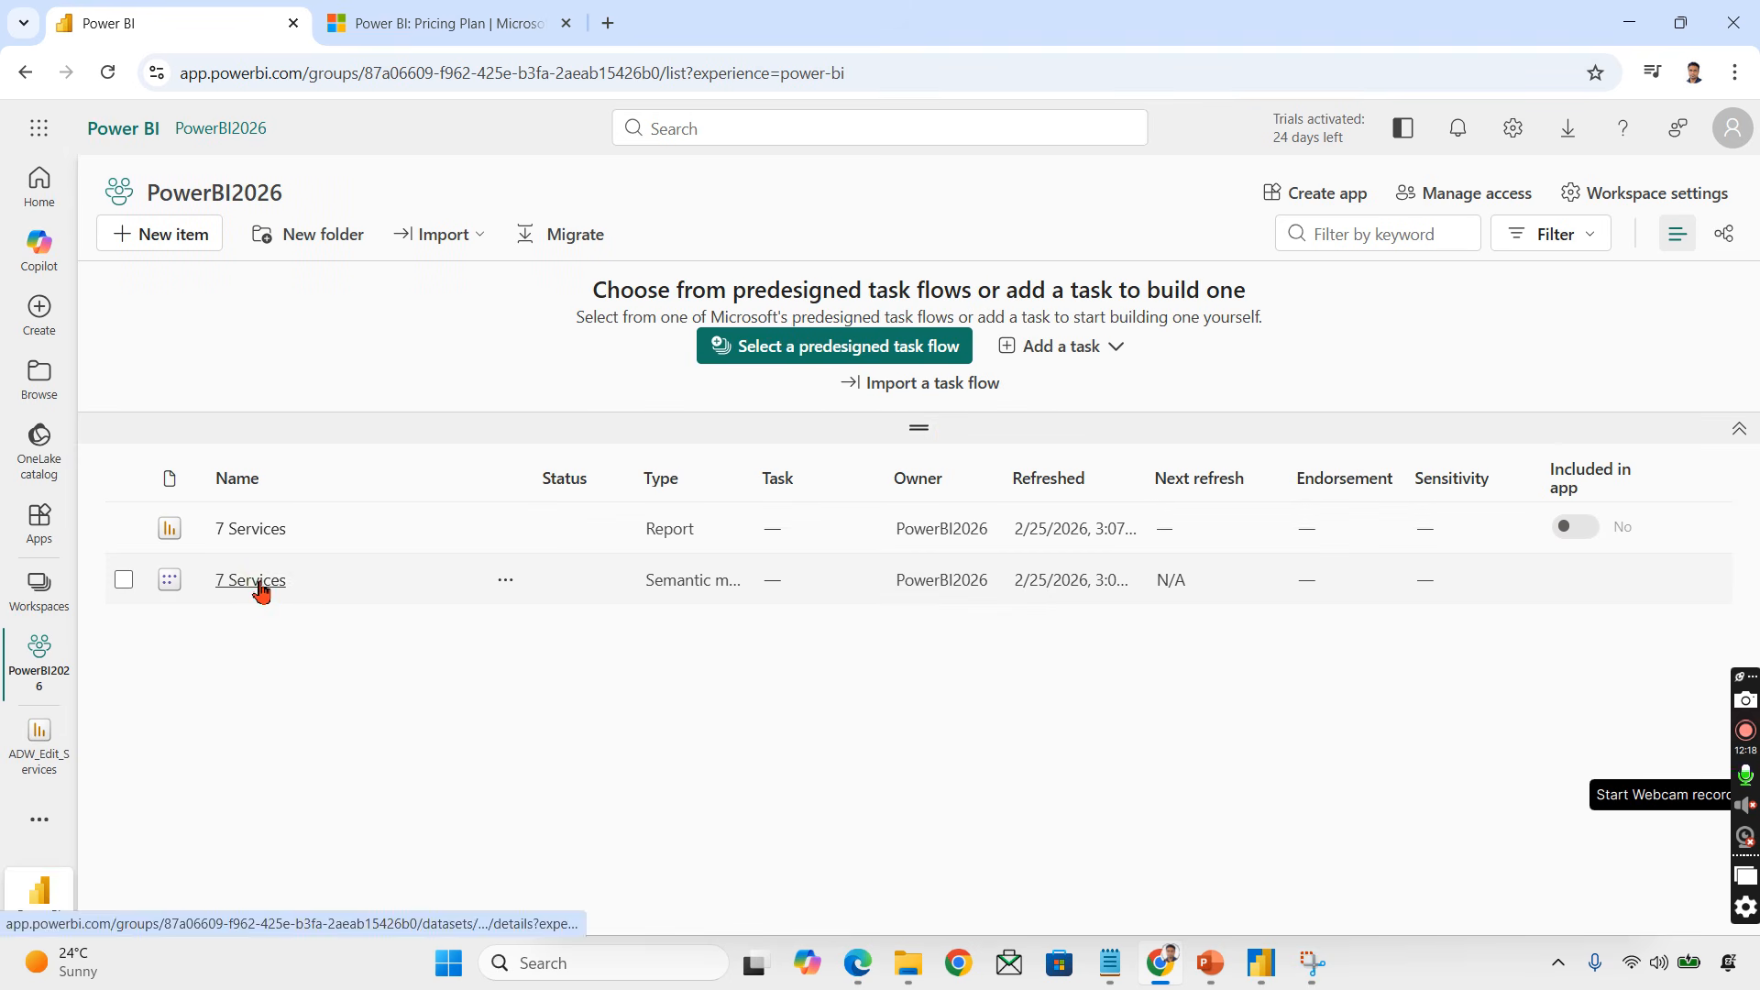
{"action": "left_click_drag", "start_coordinate": [746, 463], "coordinate": [929, 463]}
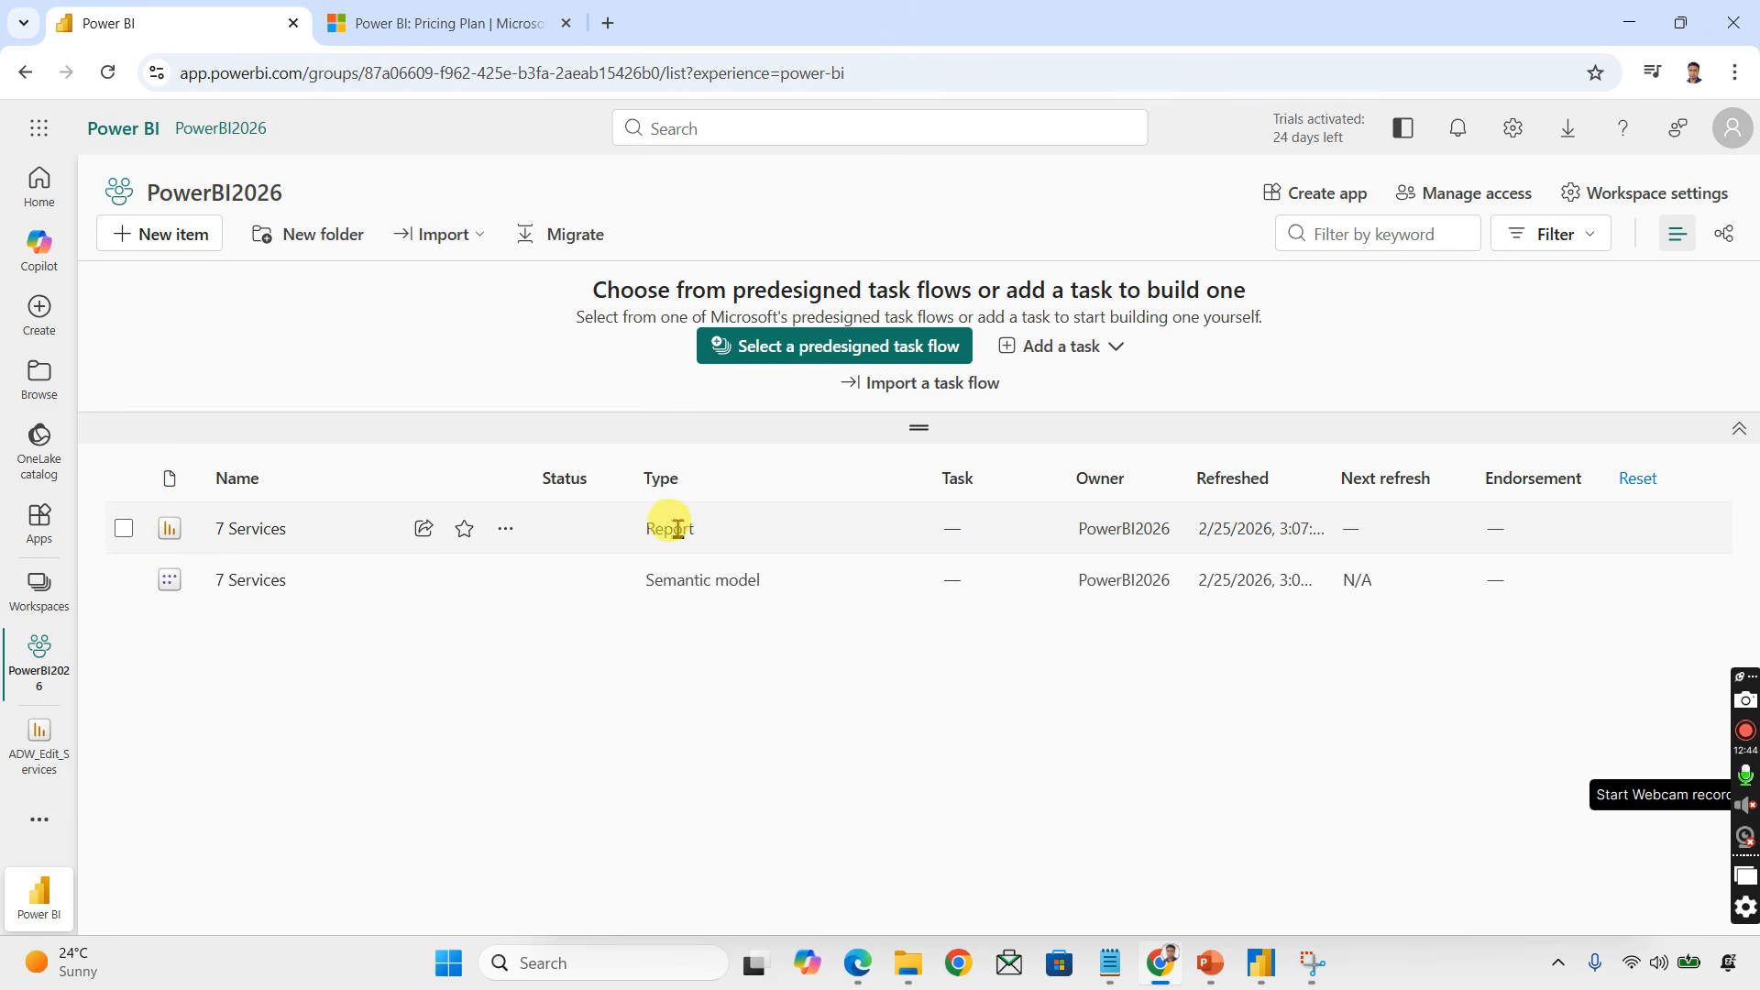
Step: Open the 7 Services report and cross-filter its visuals by the Casual Wear and Semi Formal categories, then clear the selection
{"action": "left_click", "coordinate": [263, 540]}
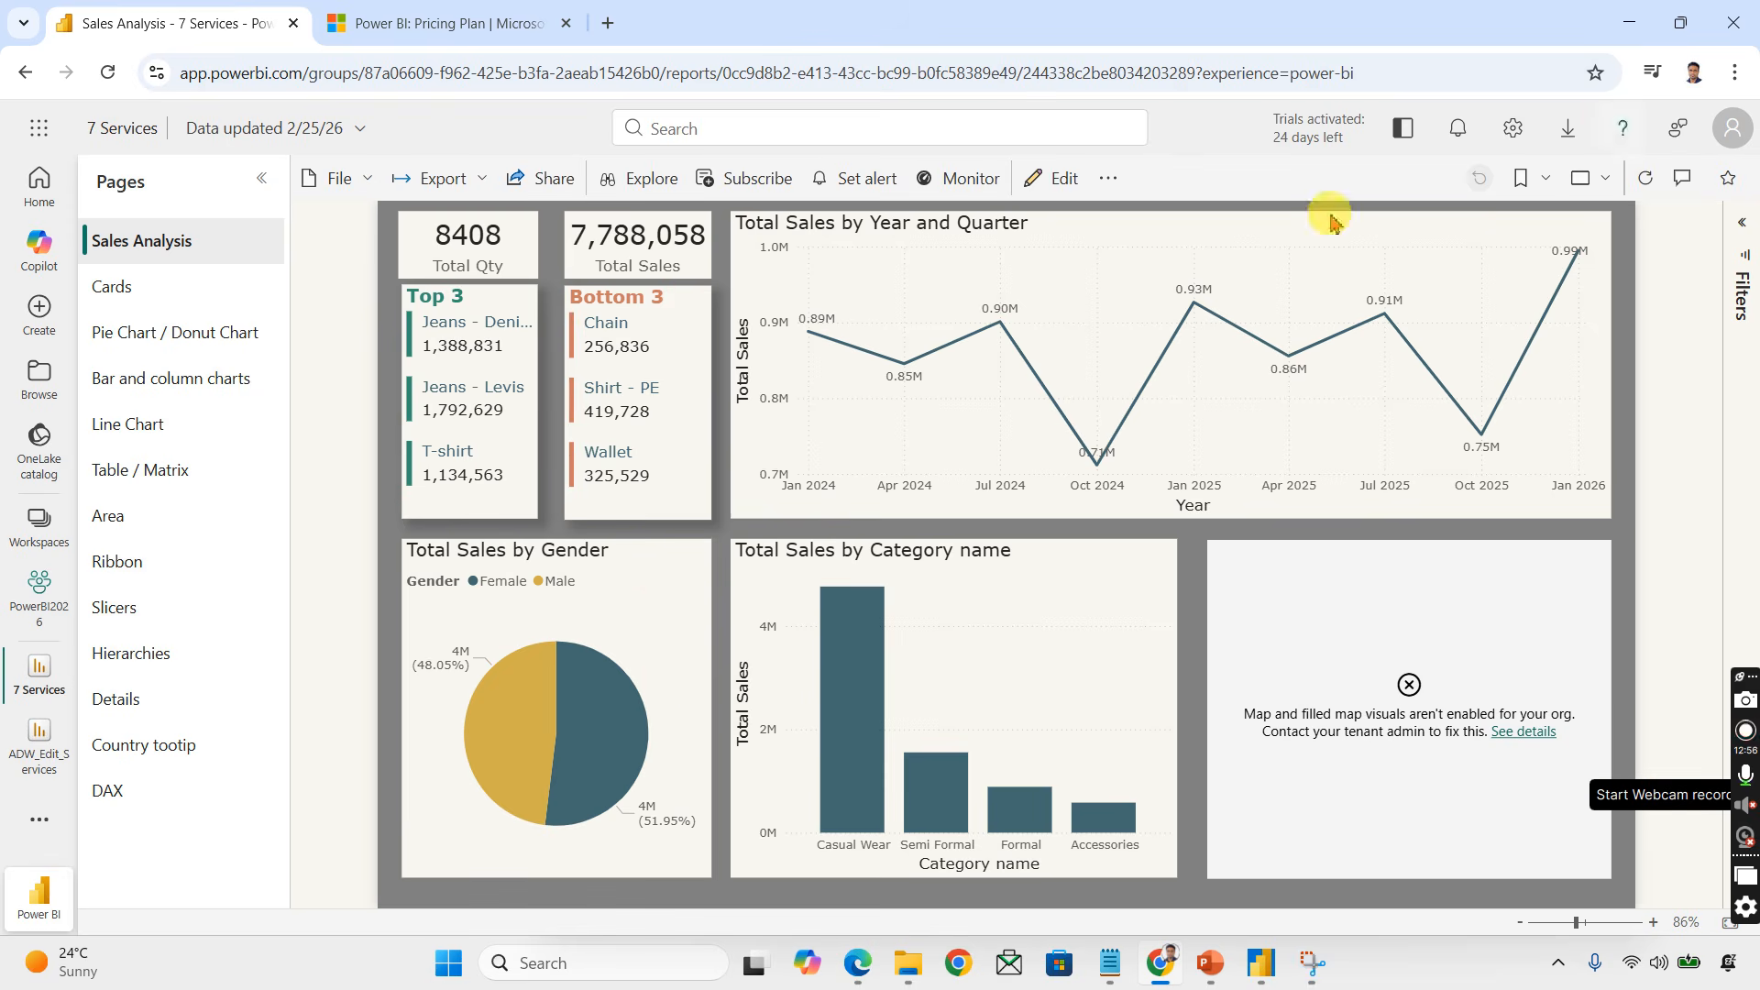
{"action": "left_click", "coordinate": [841, 650]}
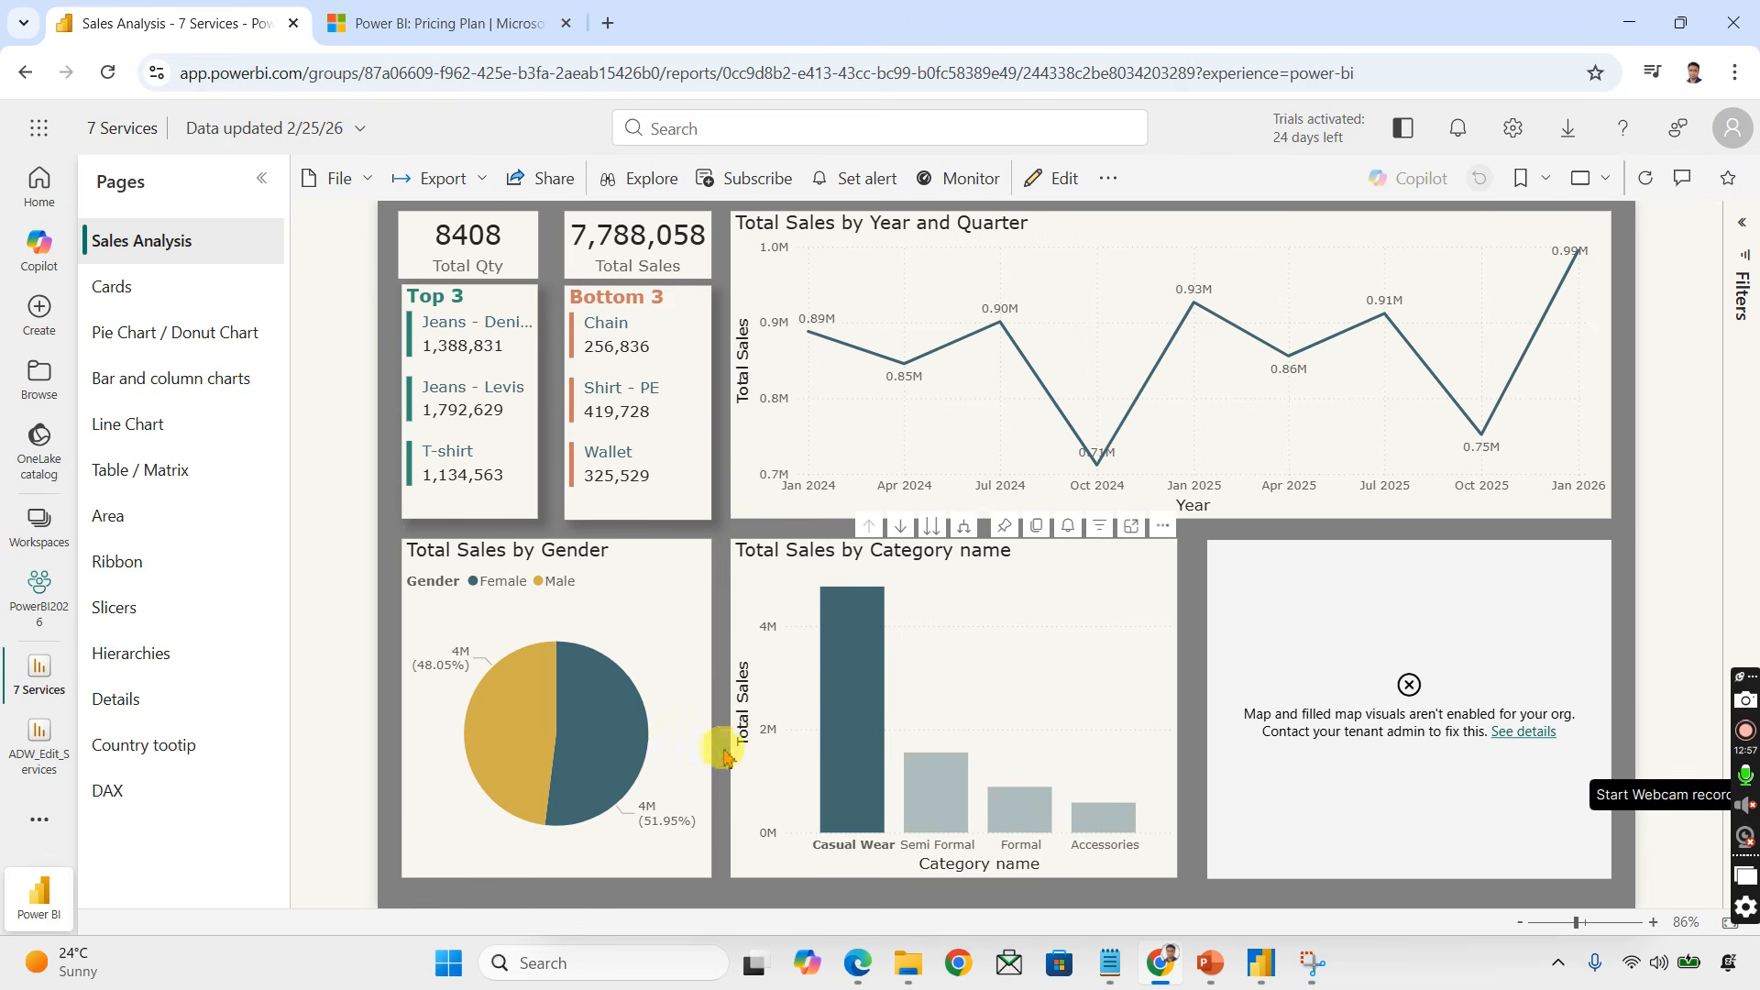
{"action": "left_click", "coordinate": [953, 809]}
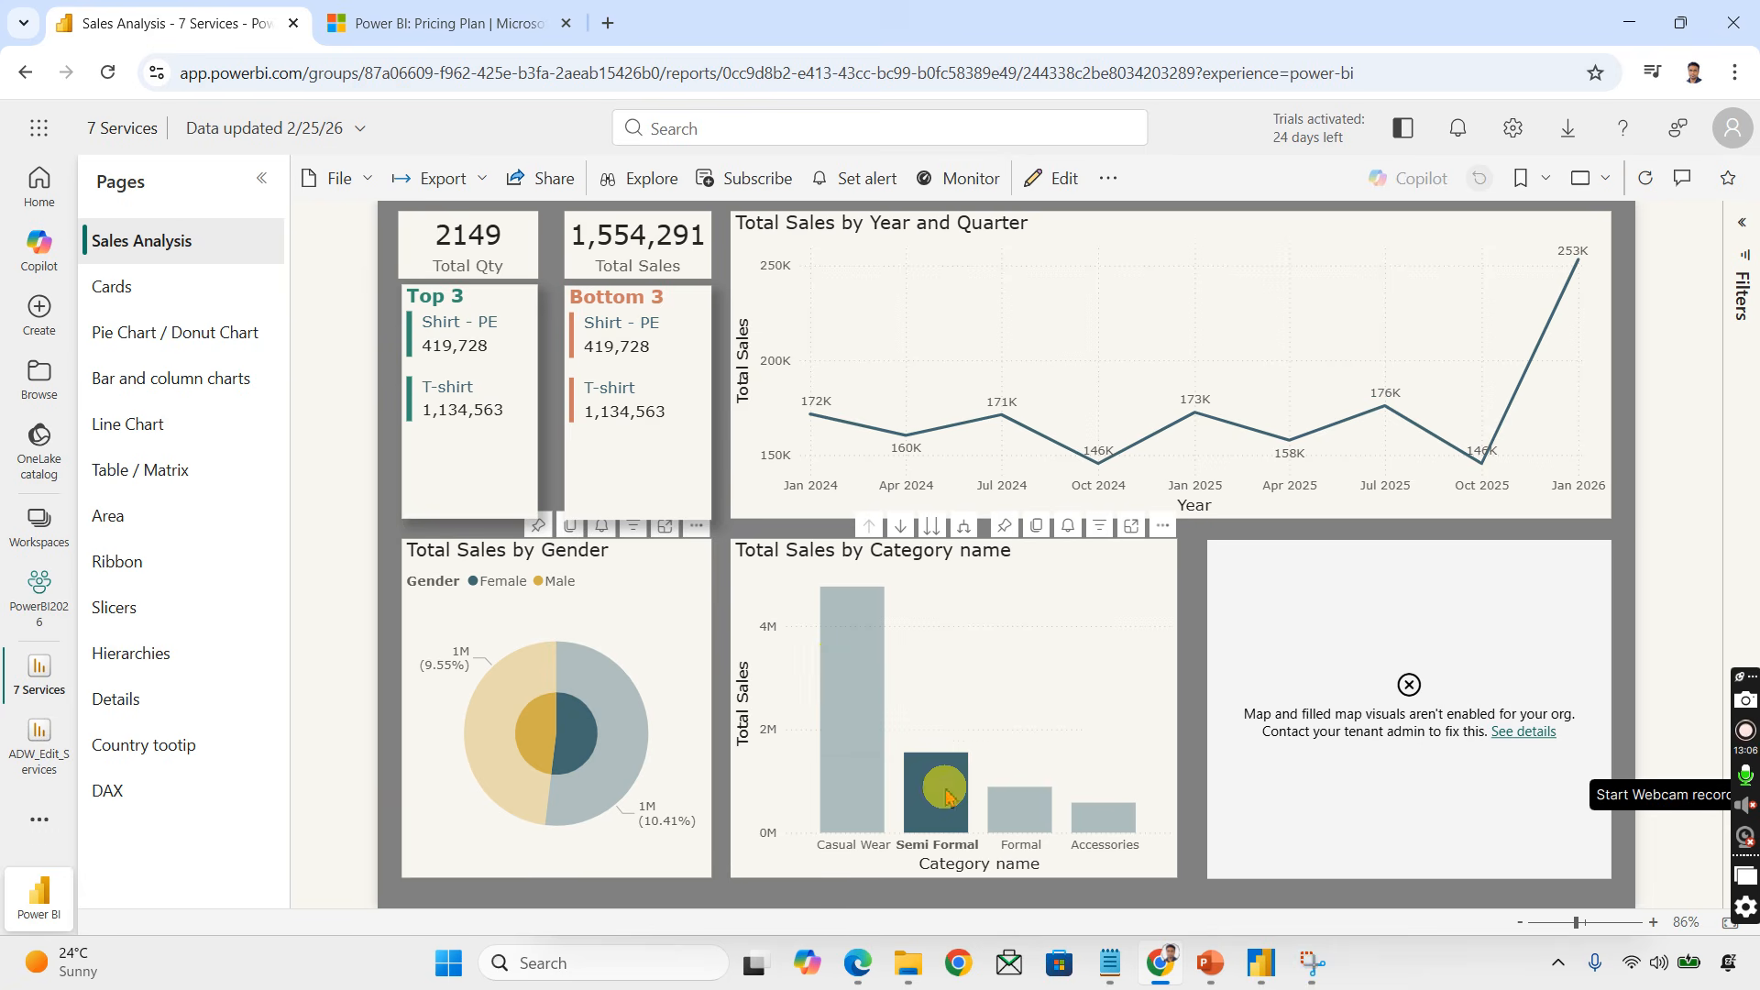
{"action": "left_click", "coordinate": [973, 778]}
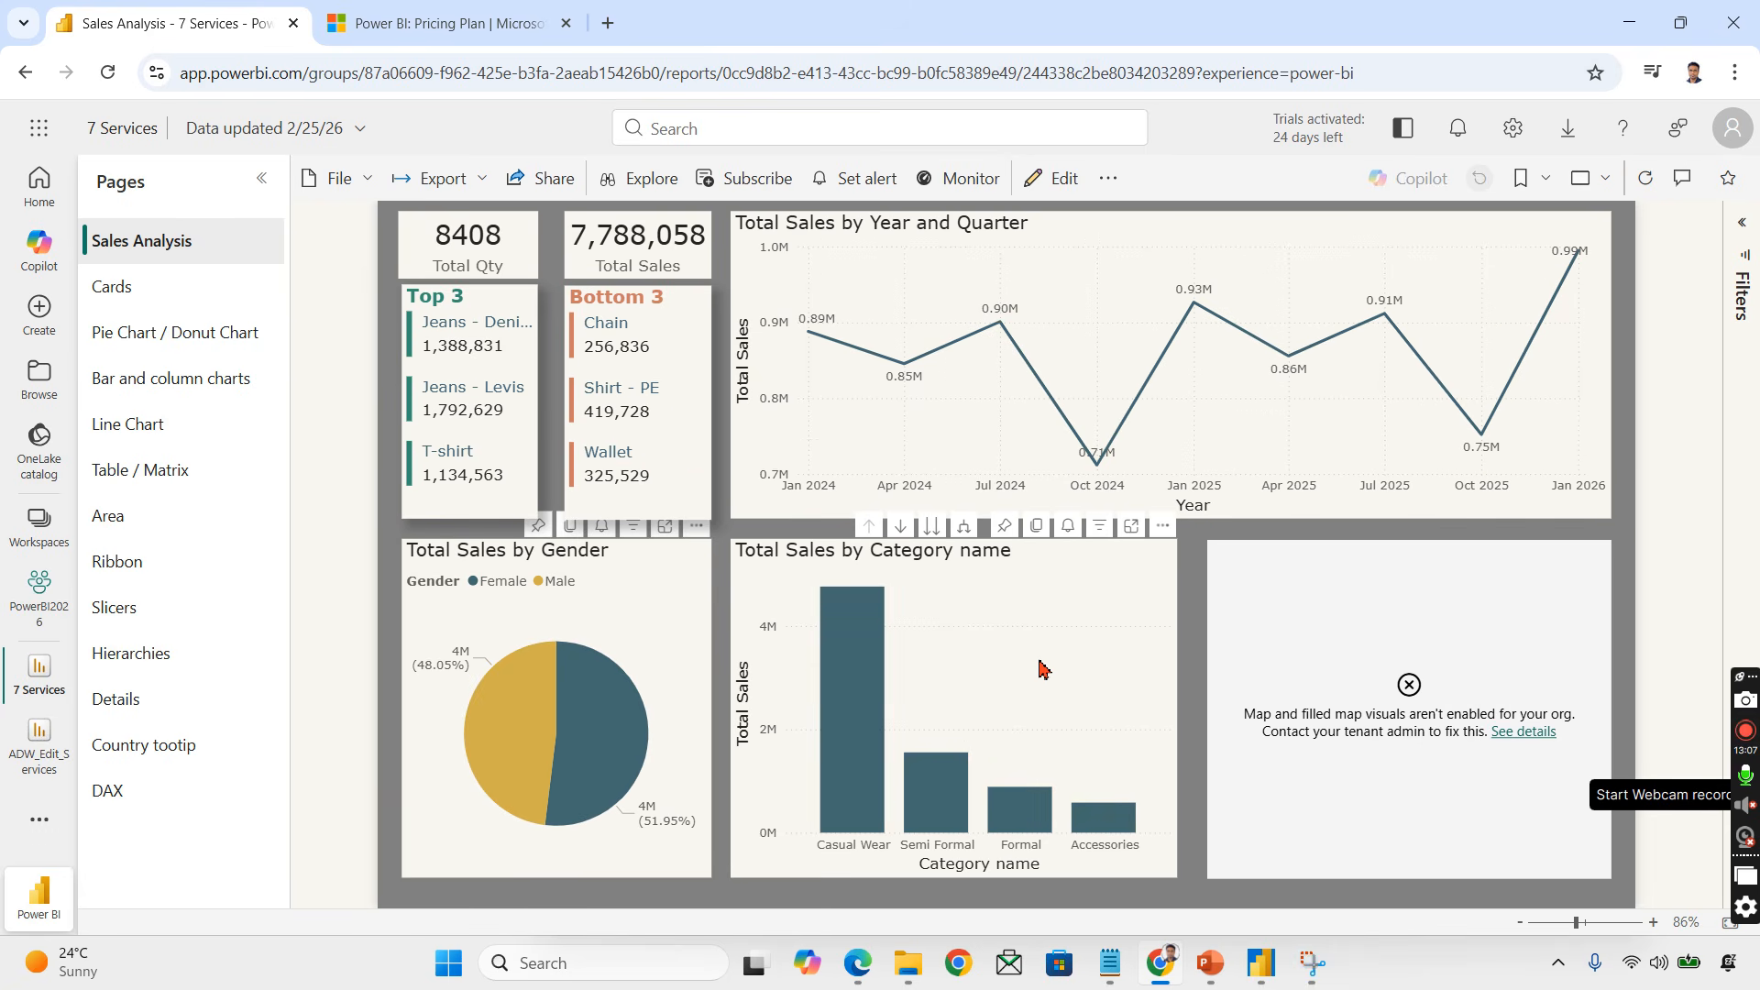
Step: Browse the Cards, Line Chart and Table / Matrix pages, then return to Sales Analysis
{"action": "left_click", "coordinate": [158, 287]}
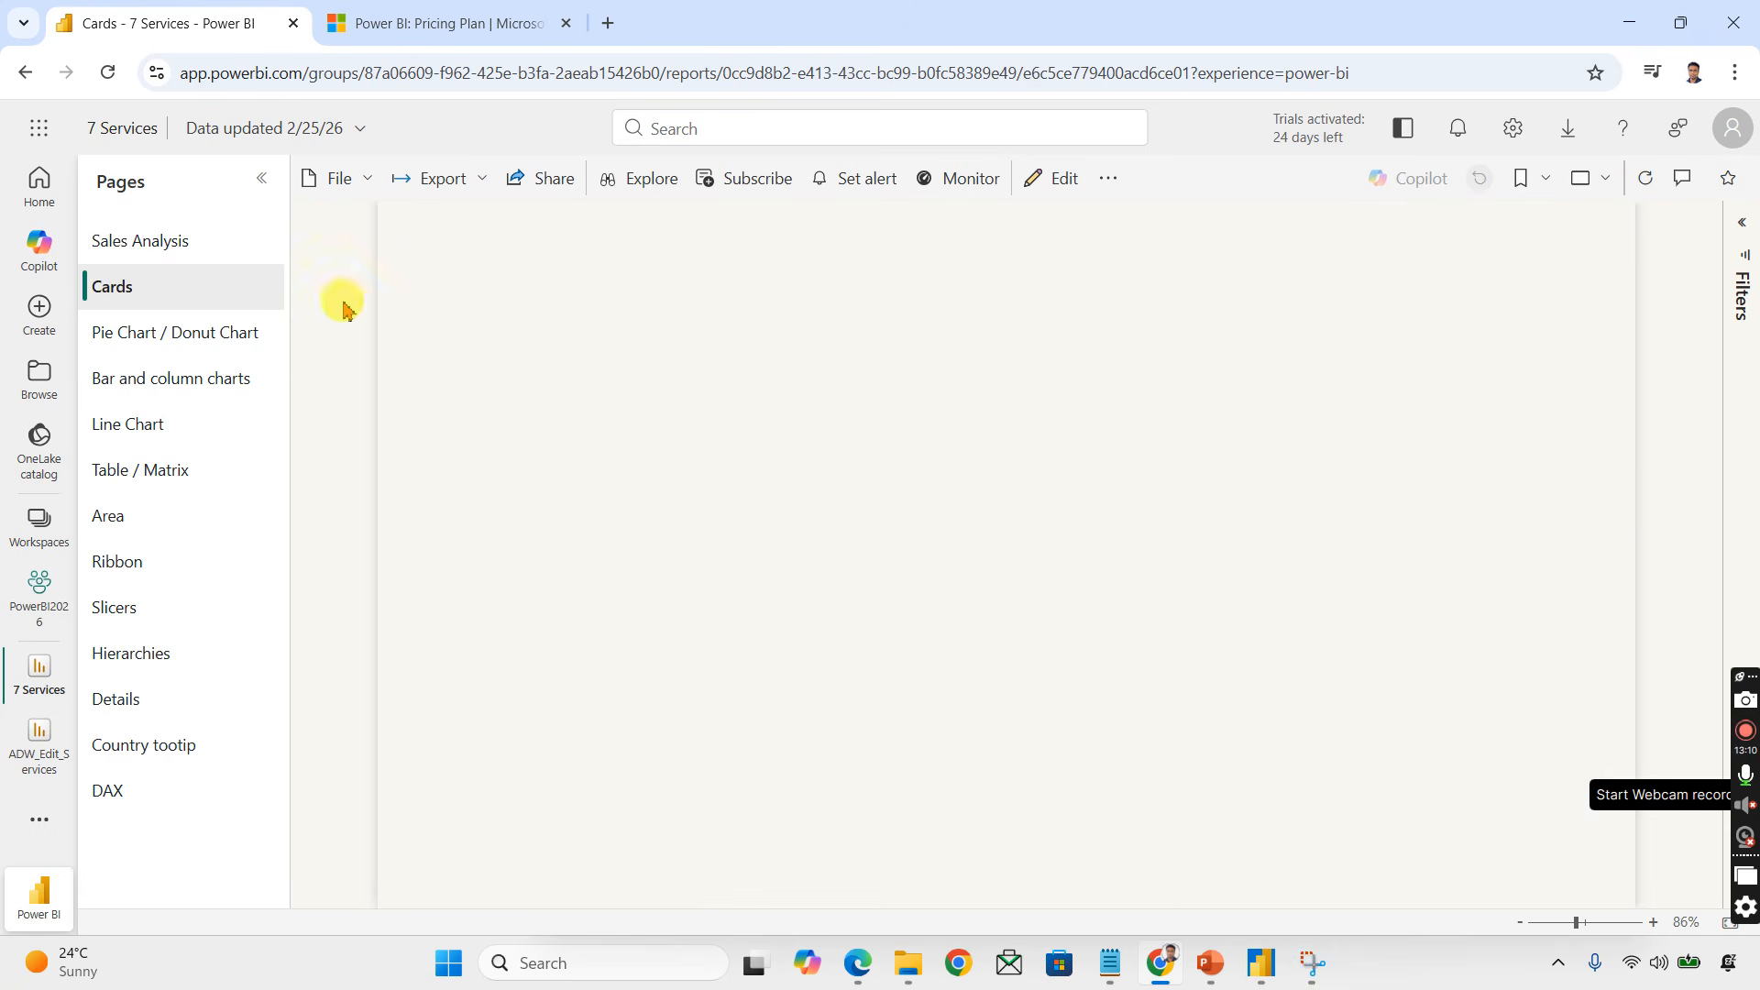
{"action": "left_click", "coordinate": [177, 427]}
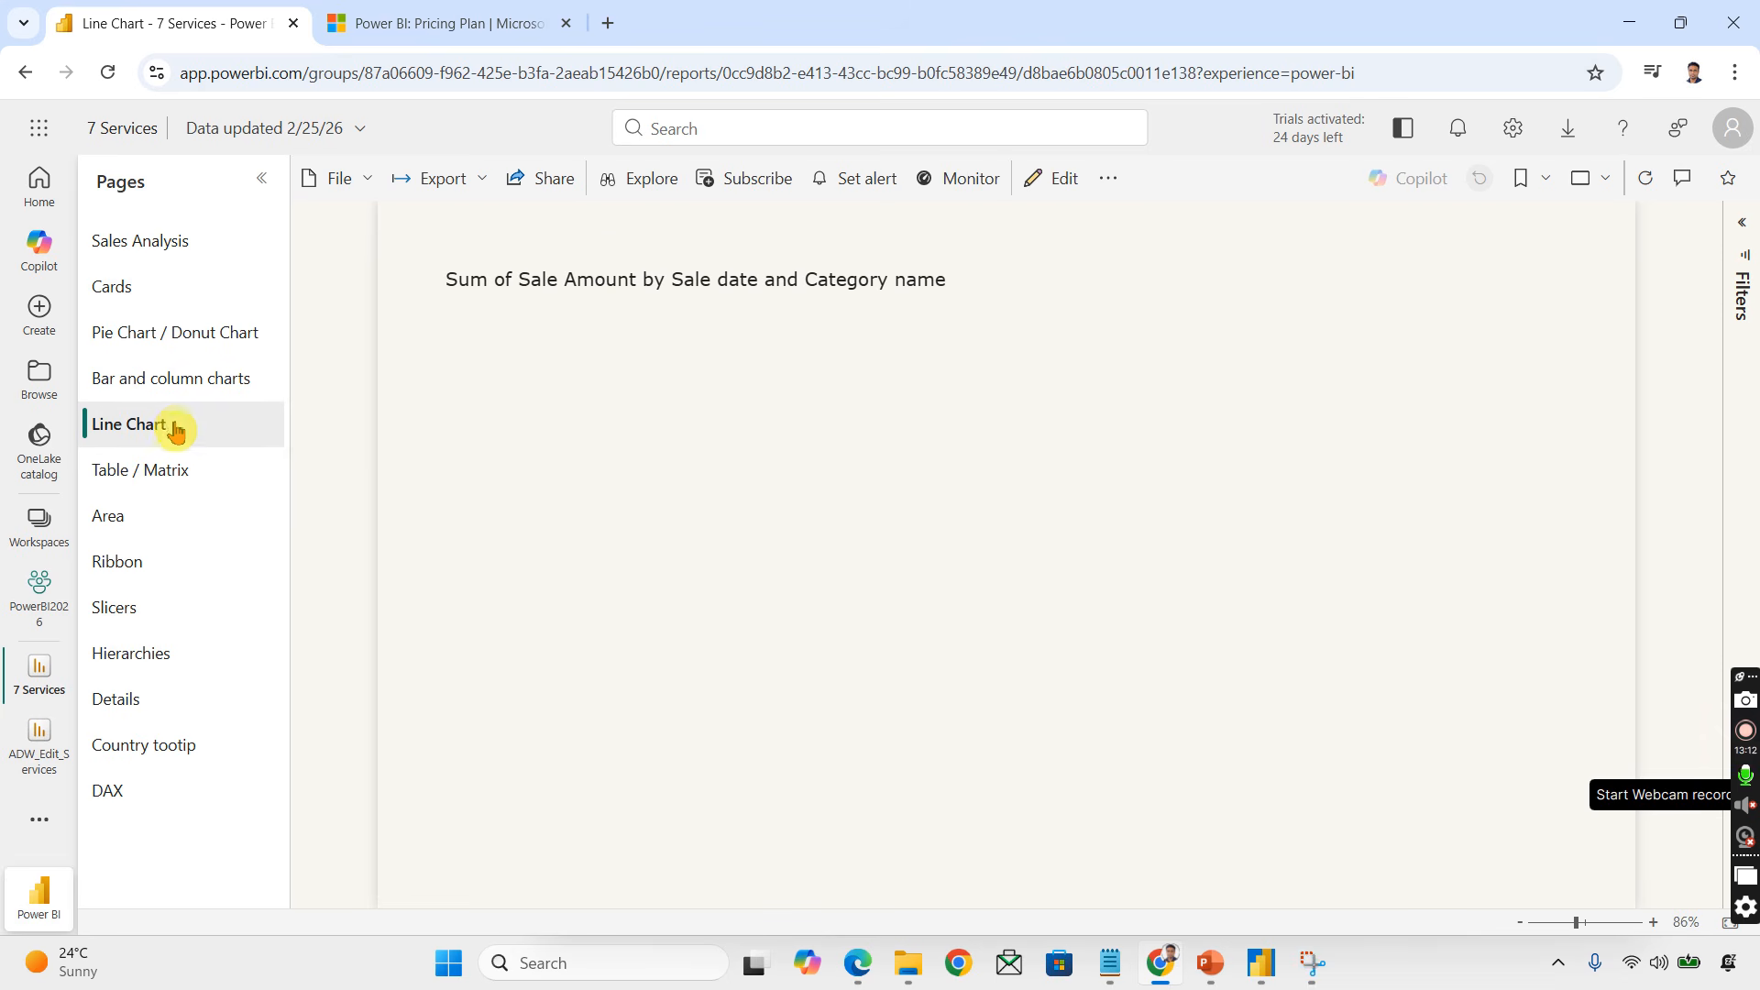
{"action": "left_click", "coordinate": [145, 608]}
{"action": "left_click", "coordinate": [154, 476]}
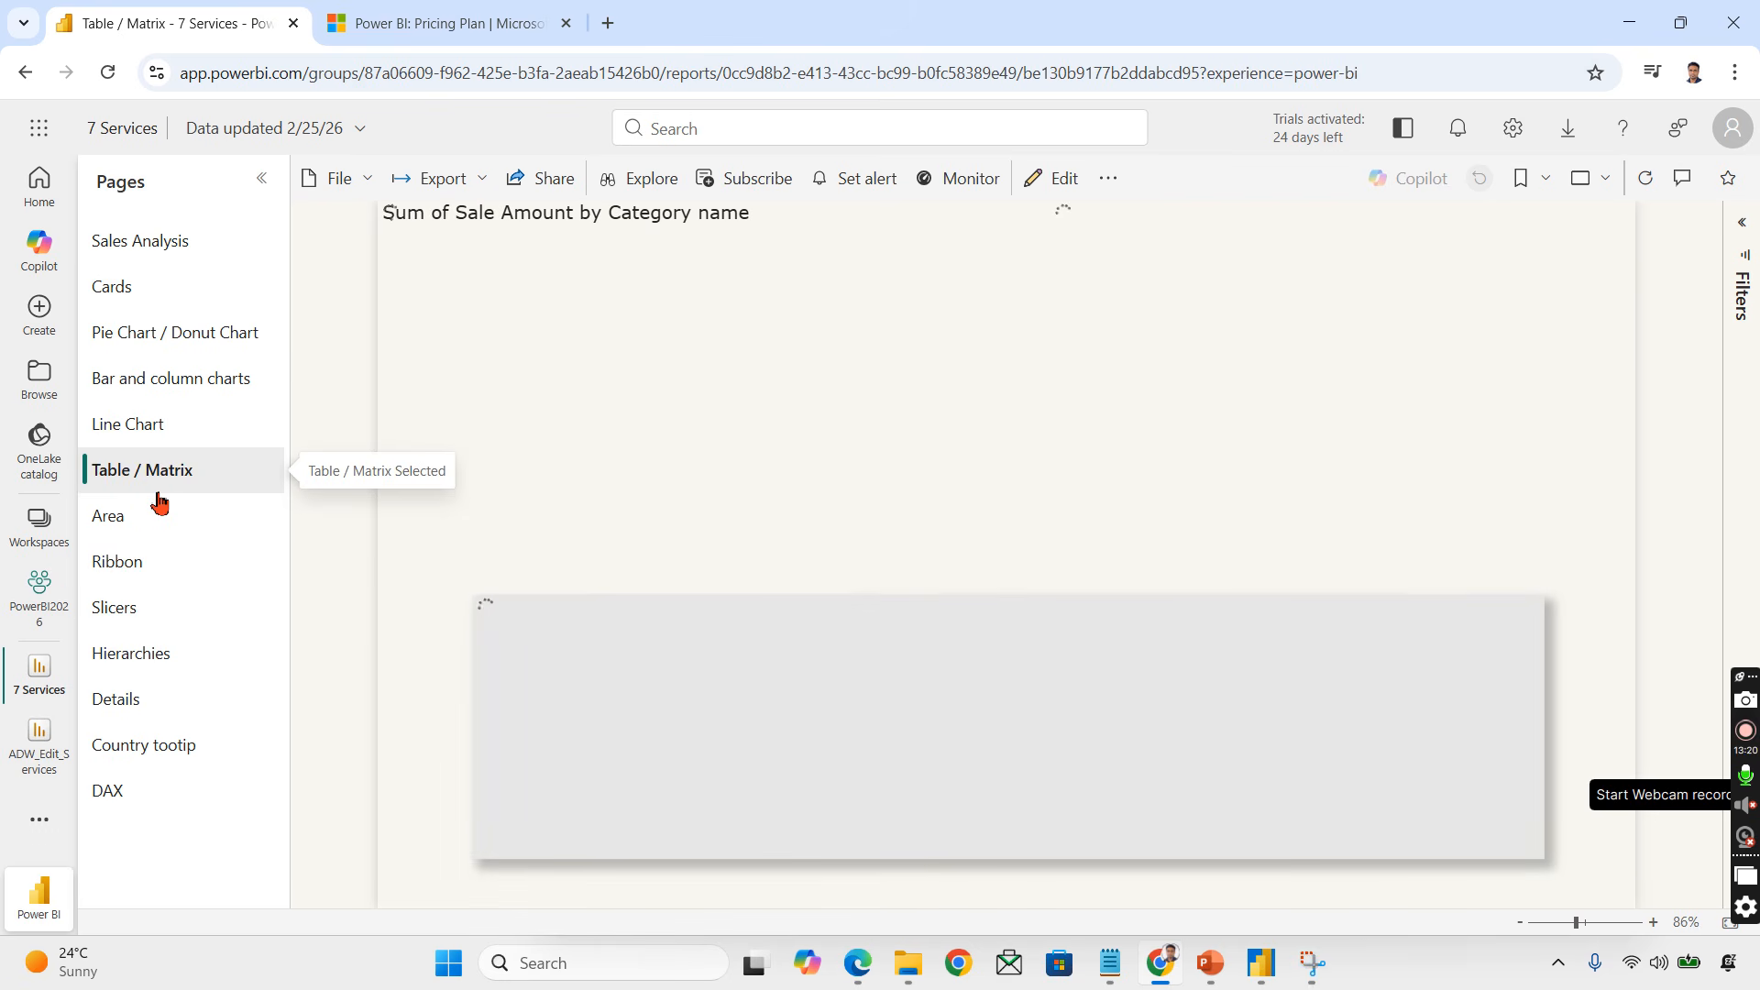
{"action": "left_click", "coordinate": [138, 242]}
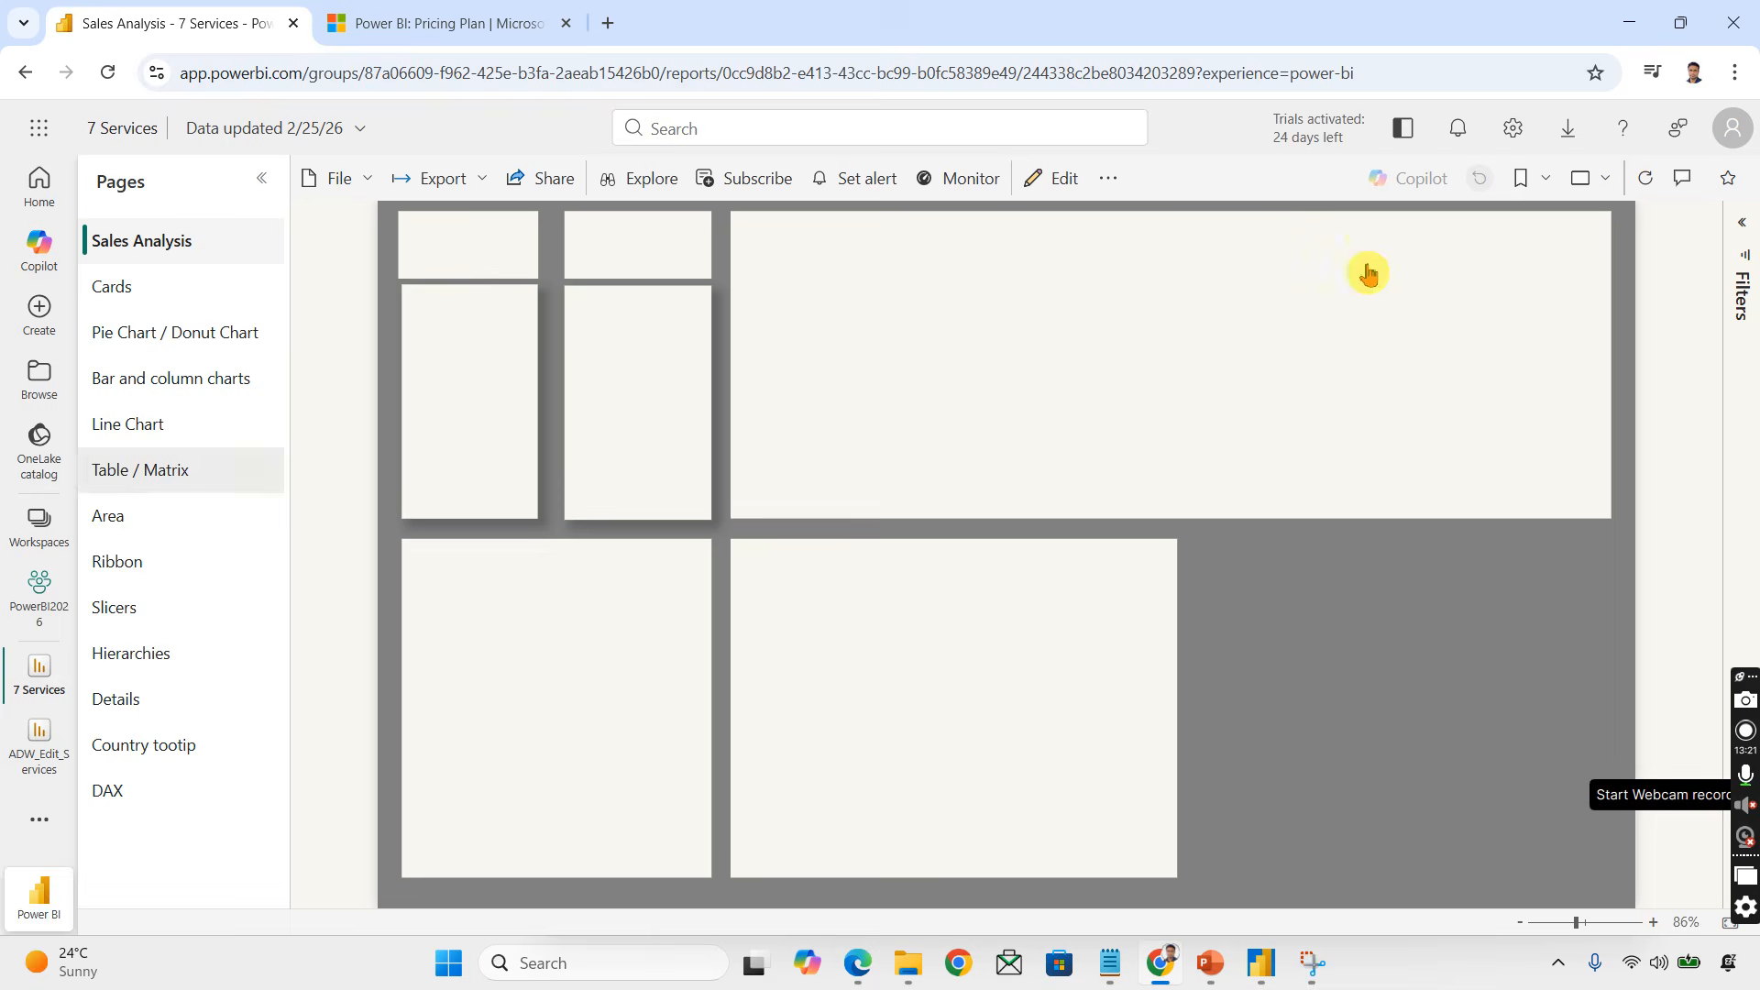